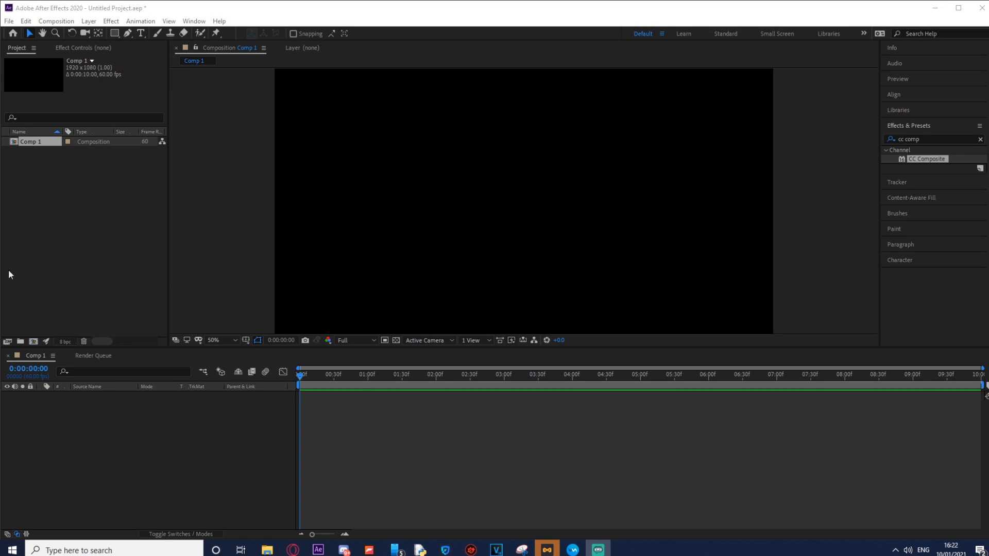
- Create a text layer reading "aware" in the composition and select it
{"action": "left_click", "coordinate": [140, 34]}
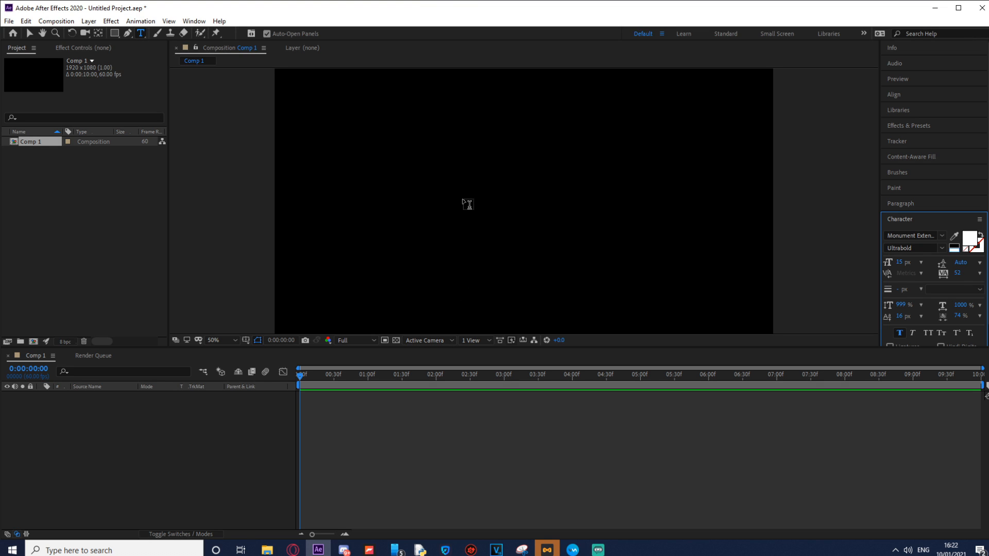
{"action": "left_click", "coordinate": [463, 205]}
{"action": "type", "text": "aware"}
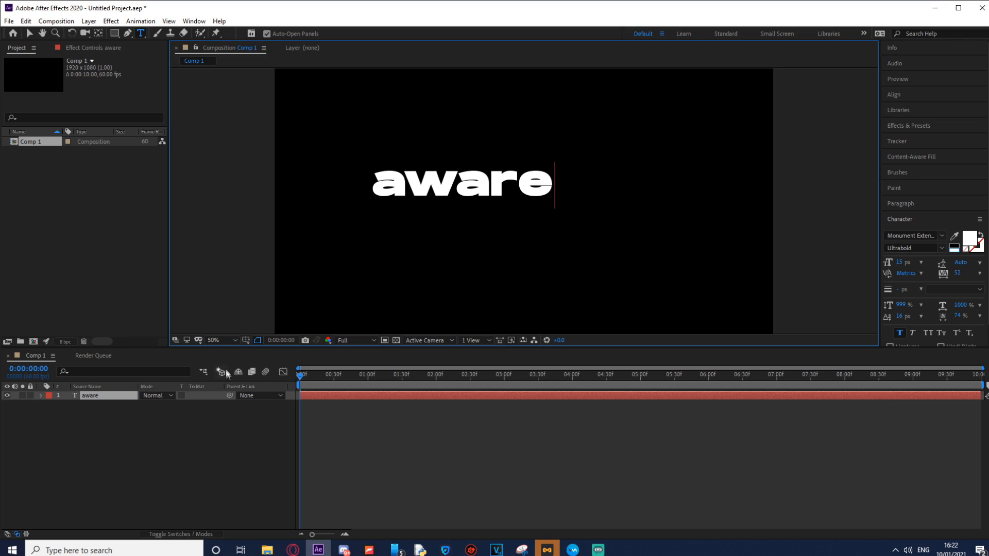
{"action": "left_click", "coordinate": [125, 409]}
{"action": "left_click", "coordinate": [122, 397]}
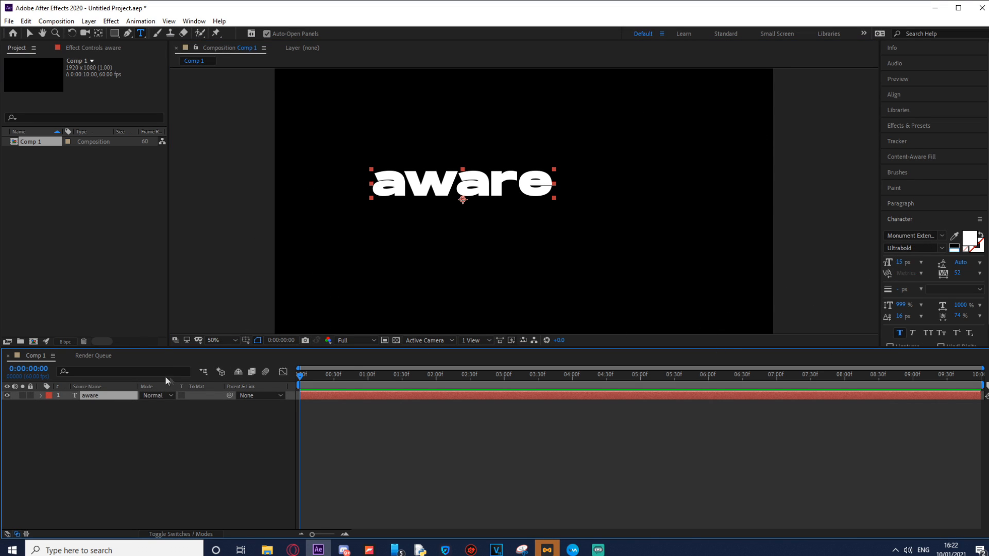
- Centre the aware text layer horizontally and vertically in the composition, with its anchor point centred in the text
{"action": "left_click", "coordinate": [899, 94]}
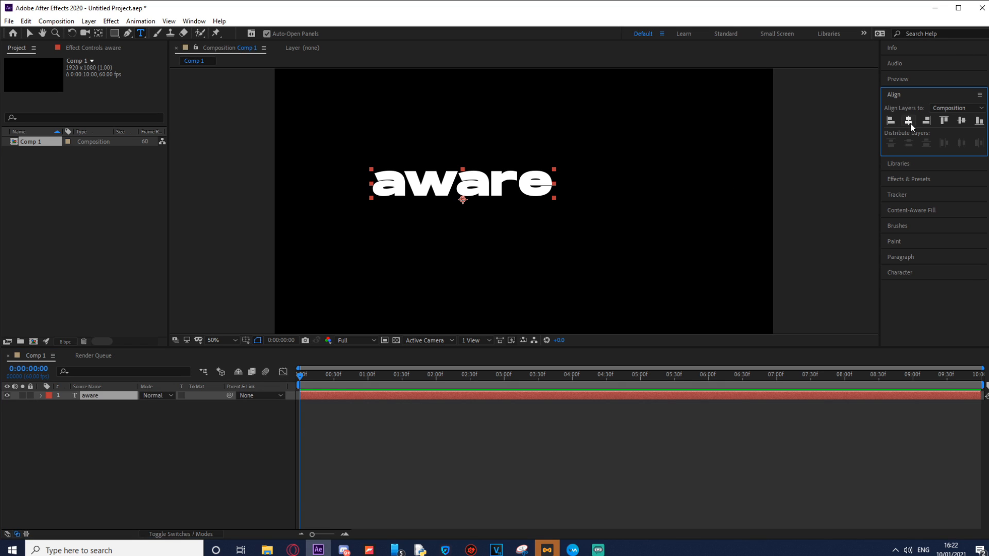
{"action": "left_click", "coordinate": [908, 120]}
{"action": "left_click", "coordinate": [960, 121]}
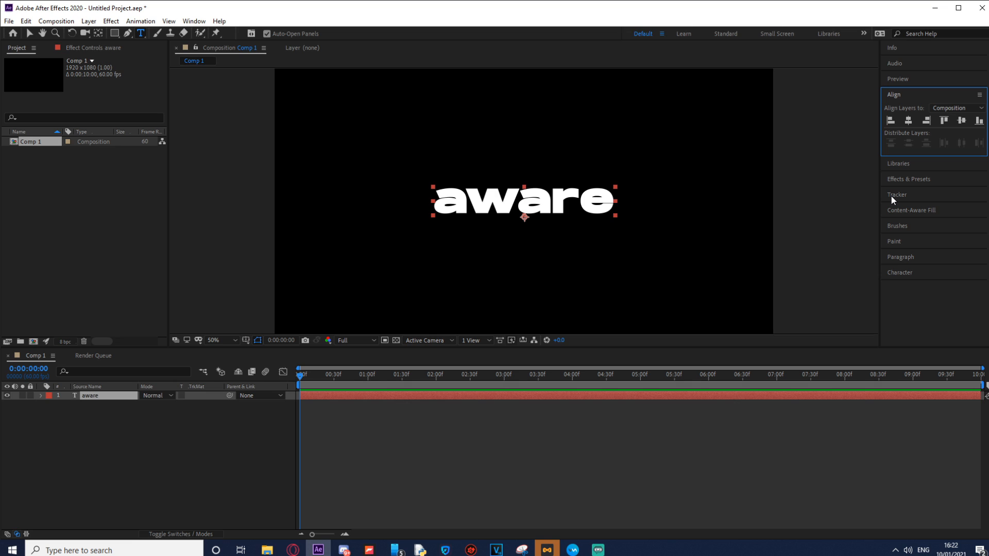
{"action": "key", "text": "ctrl+alt+Home"}
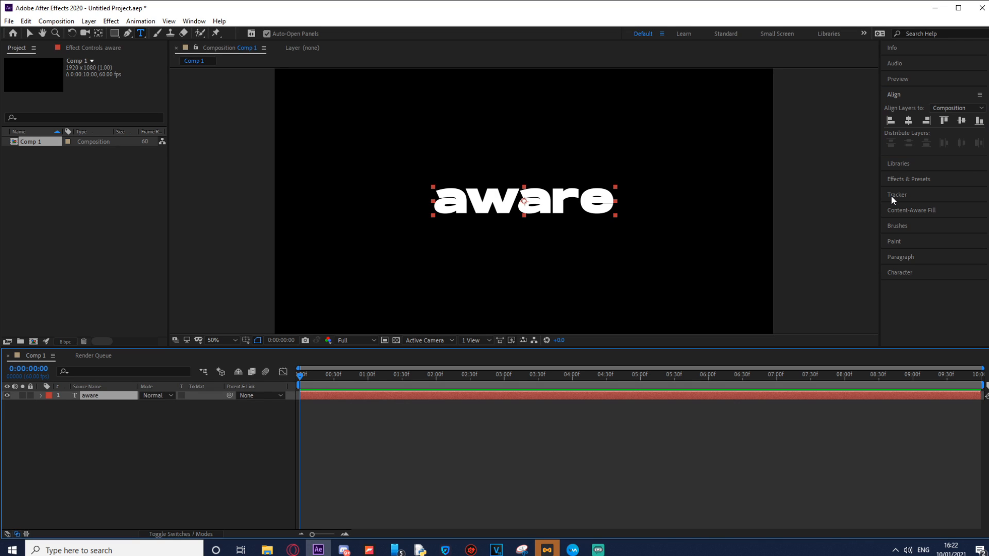
{"action": "left_click", "coordinate": [908, 121]}
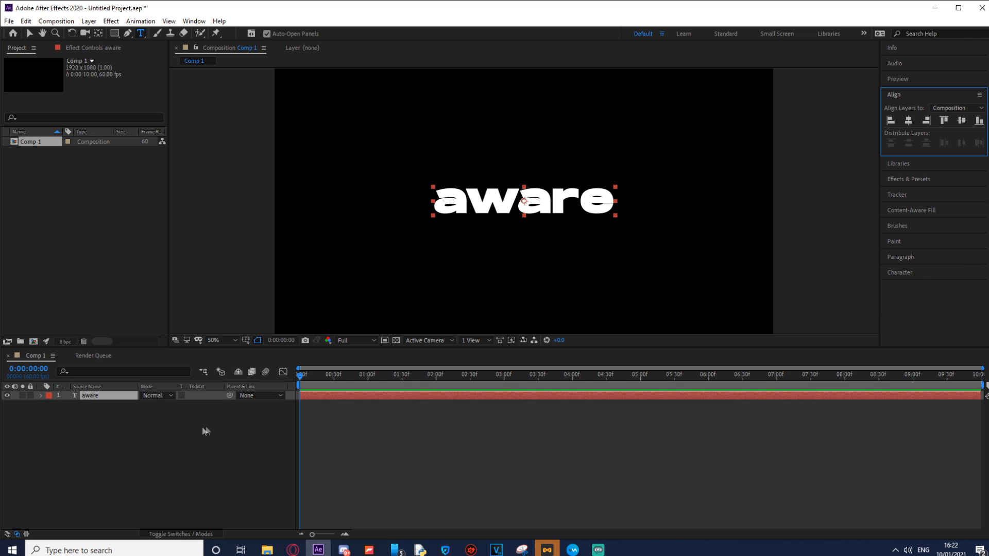
- Create a shape layer of outlines from the aware text layer
{"action": "left_click", "coordinate": [111, 400]}
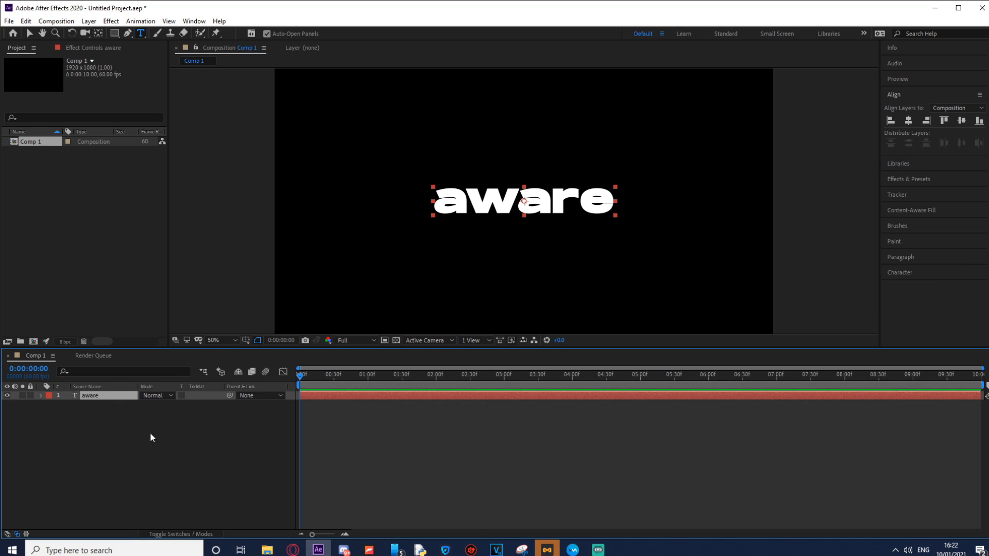
{"action": "right_click", "coordinate": [94, 397]}
{"action": "mouse_move", "coordinate": [159, 329]}
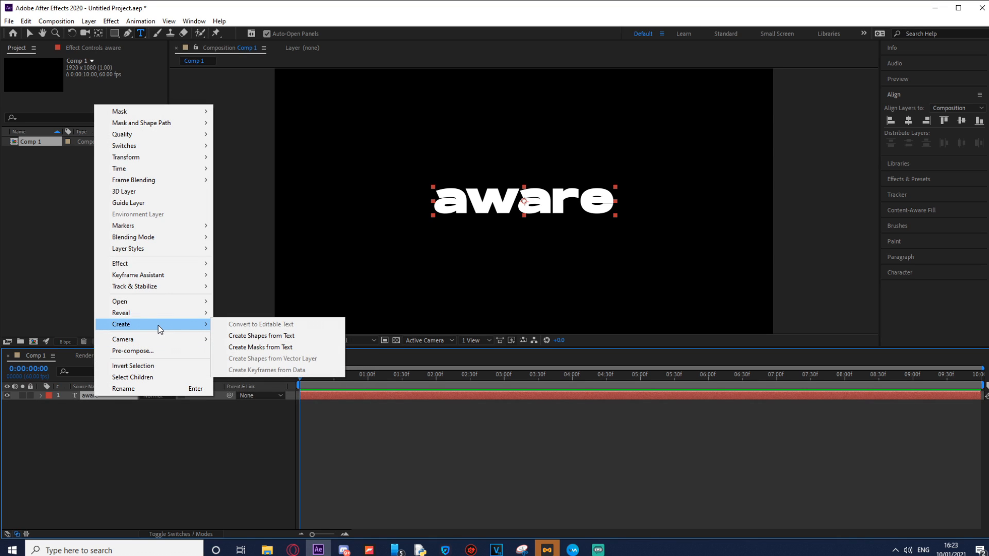
{"action": "left_click", "coordinate": [270, 336]}
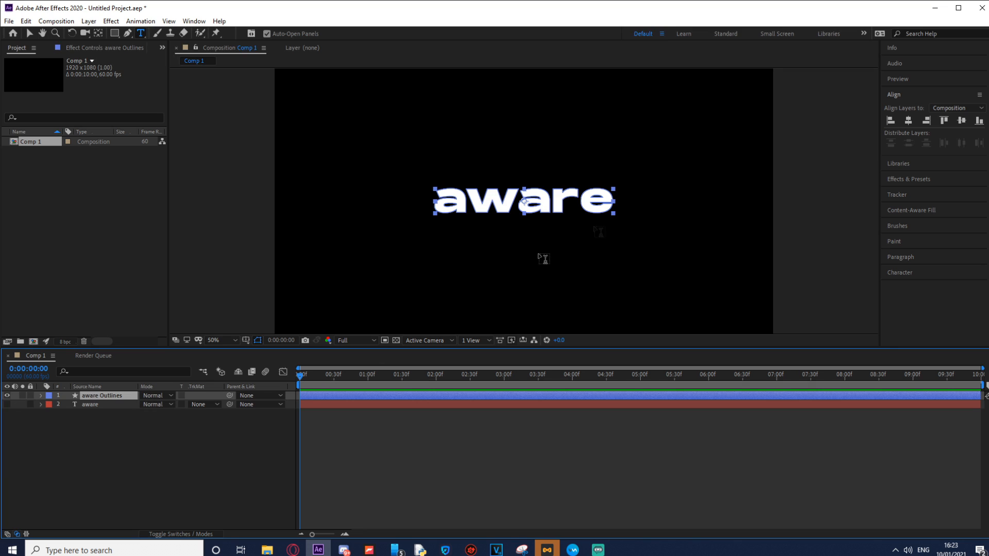
- Hide Fill 1 of the letter w in the contents of the aware Outlines layer
{"action": "left_click", "coordinate": [40, 396]}
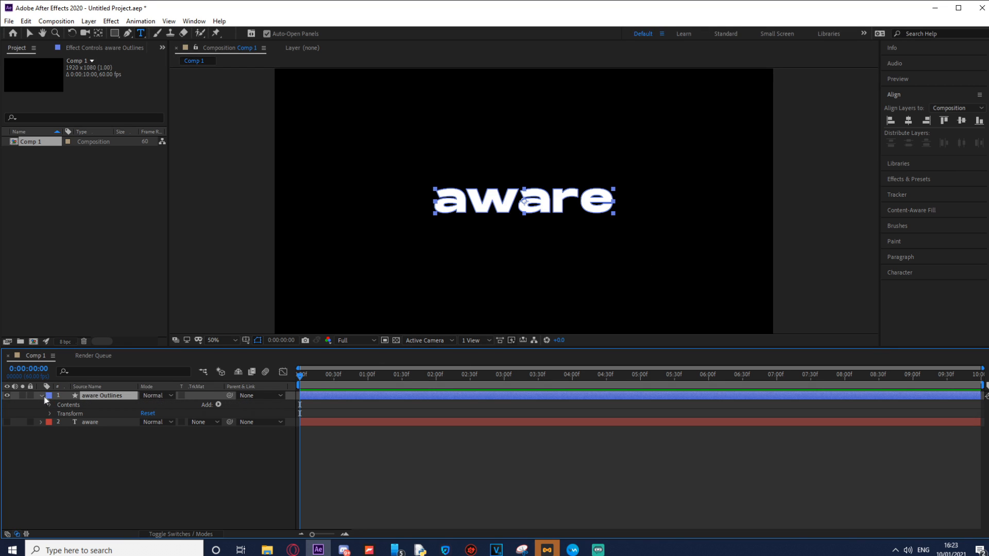
{"action": "left_click", "coordinate": [50, 405]}
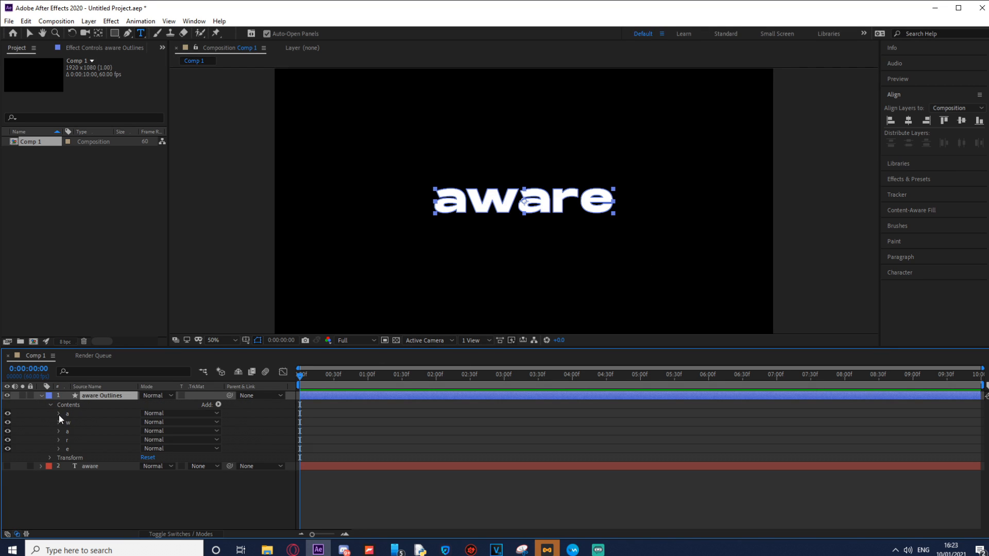
{"action": "left_click", "coordinate": [58, 422]}
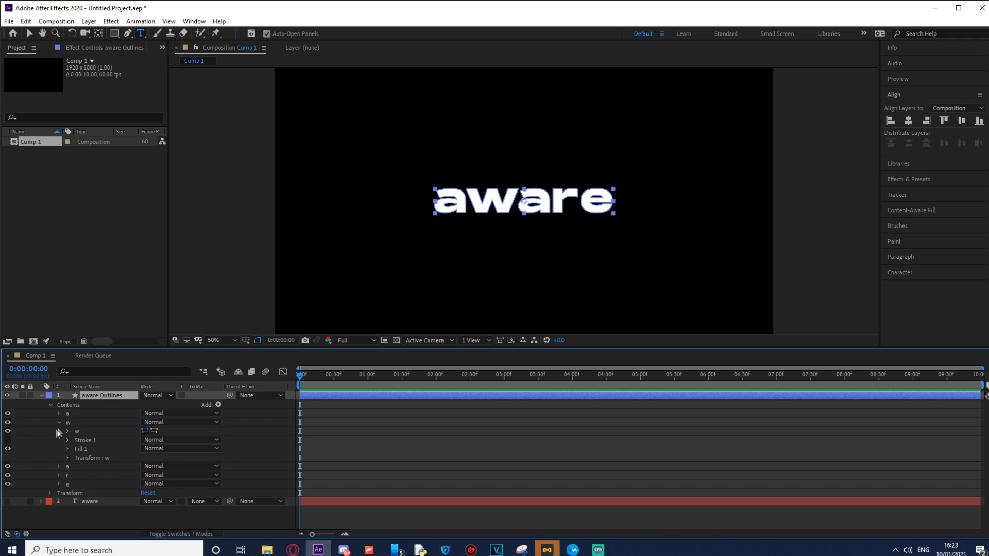
{"action": "left_click", "coordinate": [78, 448]}
{"action": "left_click", "coordinate": [7, 449]}
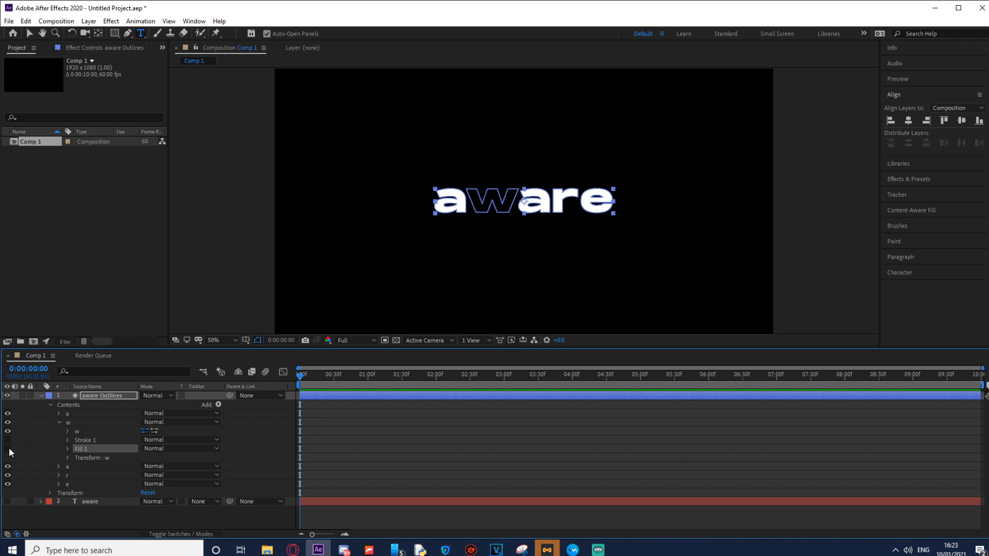
- Hide Fill 1 of the letter r in the aware Outlines layer, and collapse the layer
{"action": "left_click", "coordinate": [59, 475]}
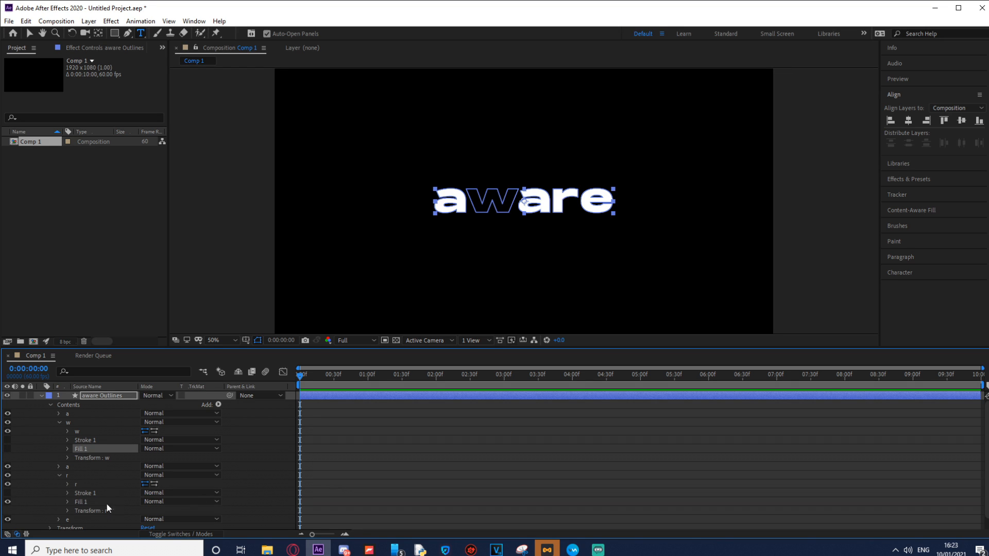
{"action": "left_click", "coordinate": [77, 502]}
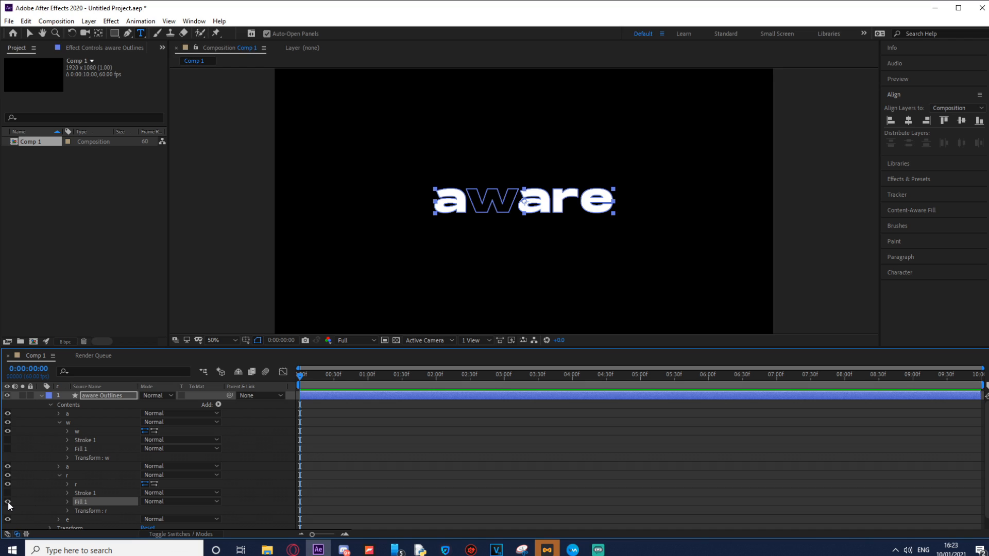
{"action": "left_click", "coordinate": [7, 502]}
{"action": "left_click", "coordinate": [41, 395]}
{"action": "left_click", "coordinate": [155, 466]}
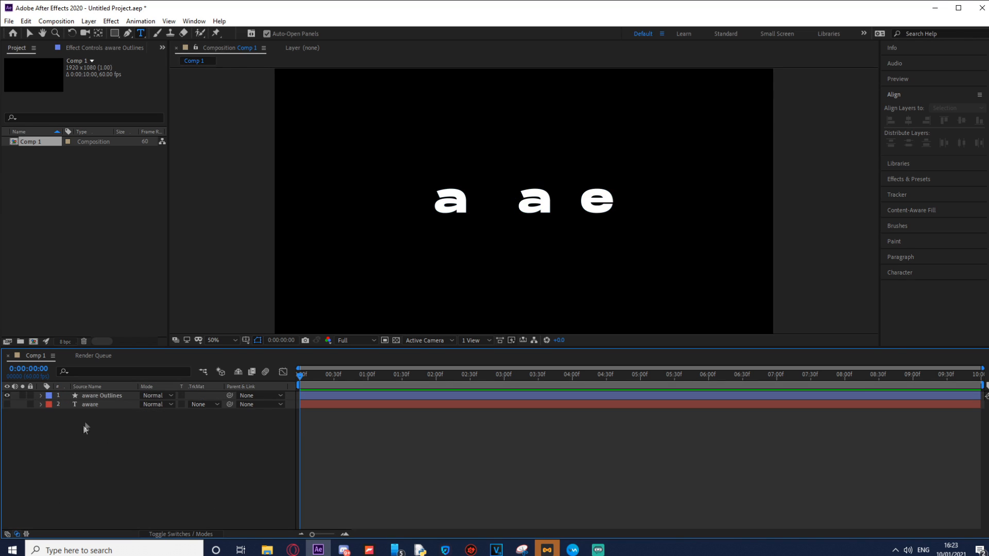
- Duplicate the aware text layer and make the duplicate visible
{"action": "left_click", "coordinate": [93, 404]}
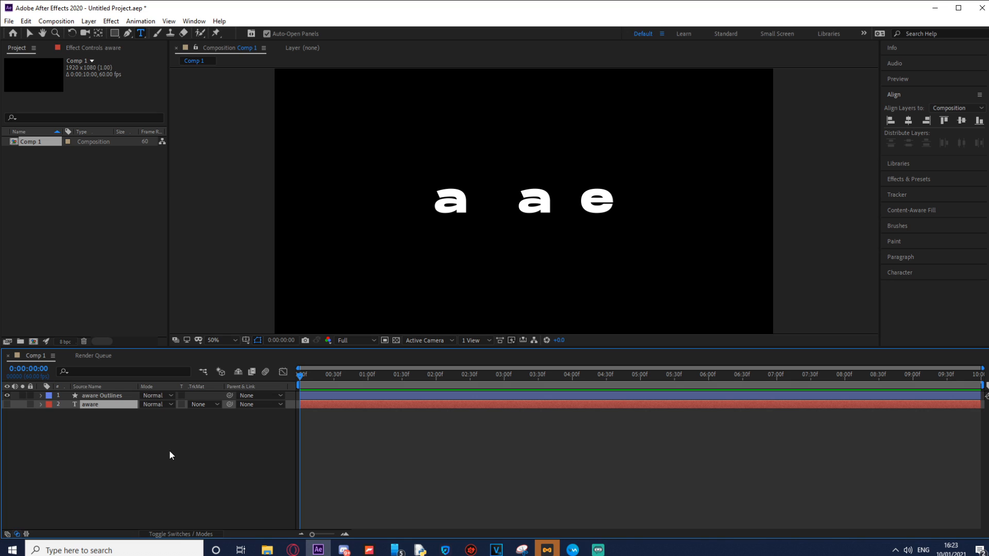
{"action": "key", "text": "ctrl+d"}
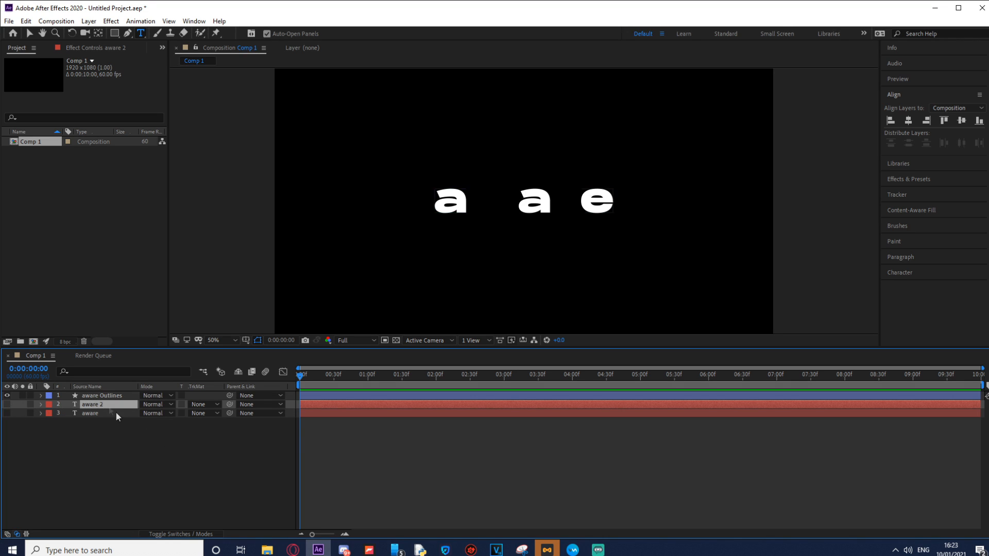
{"action": "left_click", "coordinate": [8, 404]}
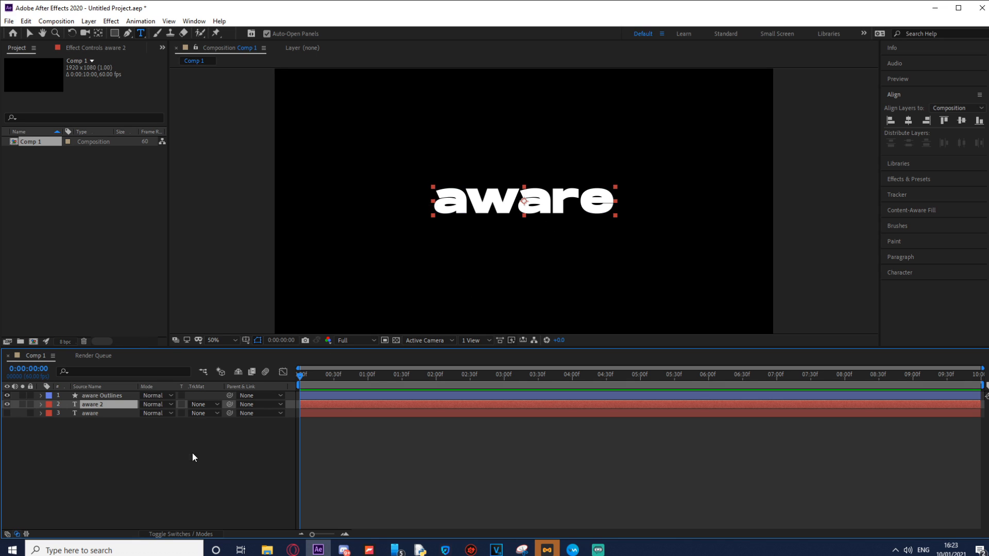
{"action": "left_click", "coordinate": [61, 452]}
- Start an open mask path on the aware 2 layer with the Pen tool, from above the w's first stroke down and across its first base
{"action": "left_click", "coordinate": [86, 405]}
{"action": "key", "text": "period"}
{"action": "key", "text": "period"}
{"action": "key", "text": "comma"}
{"action": "key", "text": "period"}
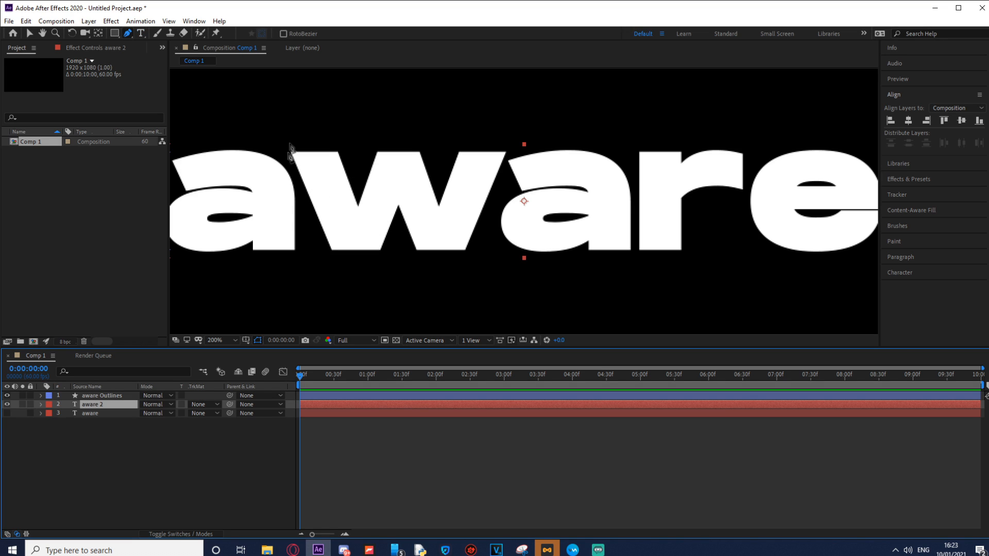
{"action": "left_click", "coordinate": [128, 32]}
{"action": "key", "text": "period"}
{"action": "left_click_drag", "start_coordinate": [303, 154], "coordinate": [553, 175]}
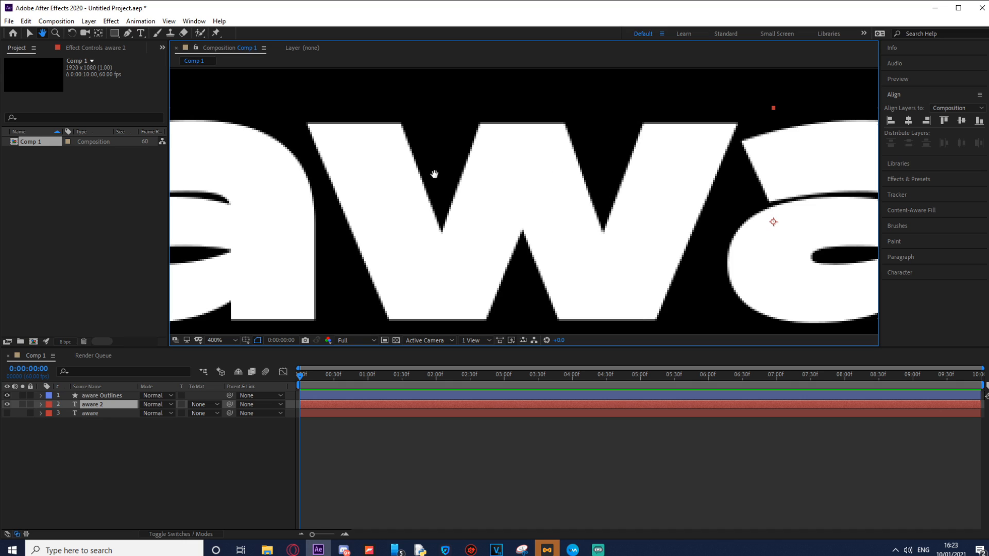
{"action": "left_click", "coordinate": [351, 115]}
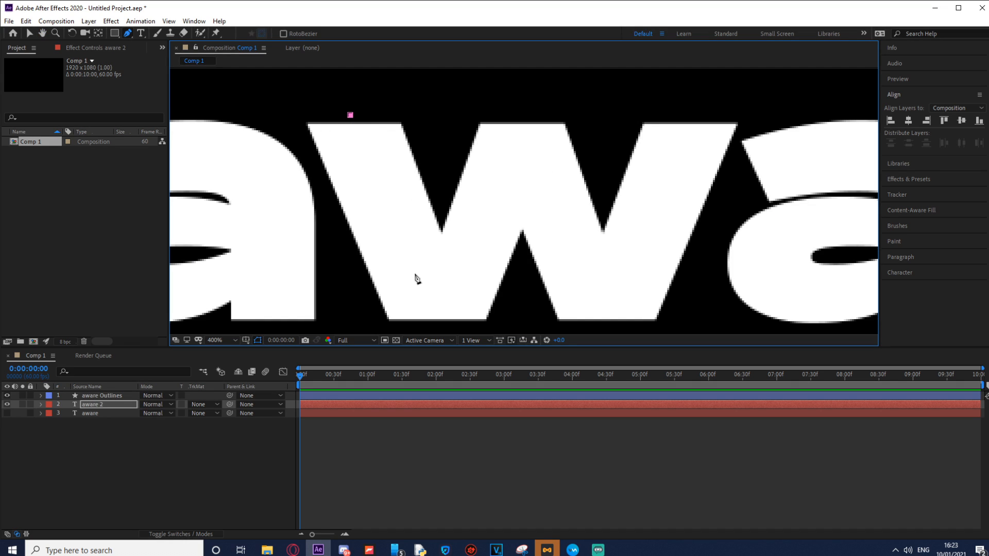
{"action": "left_click", "coordinate": [419, 275]}
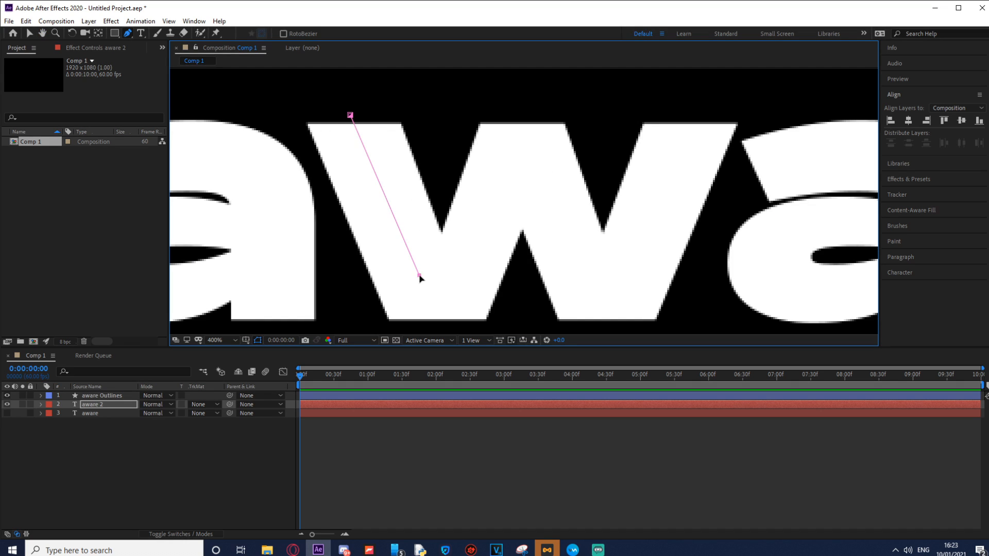
{"action": "left_click", "coordinate": [460, 276]}
{"action": "key", "text": "ctrl+z"}
{"action": "left_click", "coordinate": [453, 276]}
{"action": "key", "text": "ctrl+z"}
{"action": "left_click", "coordinate": [457, 275]}
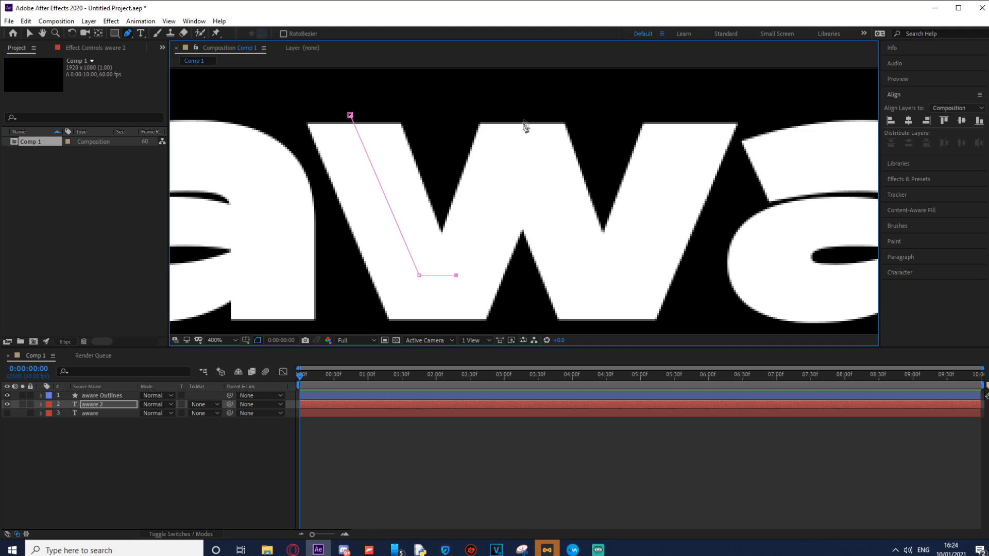
- Continue the w mask path up the second stroke and across the middle peak with two more points
{"action": "left_click", "coordinate": [503, 173]}
{"action": "key", "text": "ctrl+z"}
{"action": "left_click", "coordinate": [508, 174]}
{"action": "key", "text": "ctrl+z"}
{"action": "left_click", "coordinate": [500, 171]}
{"action": "left_click", "coordinate": [545, 171]}
- Finish the w mask path down the third stroke, across the second base and out above the top of the last stroke
{"action": "left_click", "coordinate": [584, 275]}
{"action": "key", "text": "ctrl+z"}
{"action": "left_click", "coordinate": [582, 278]}
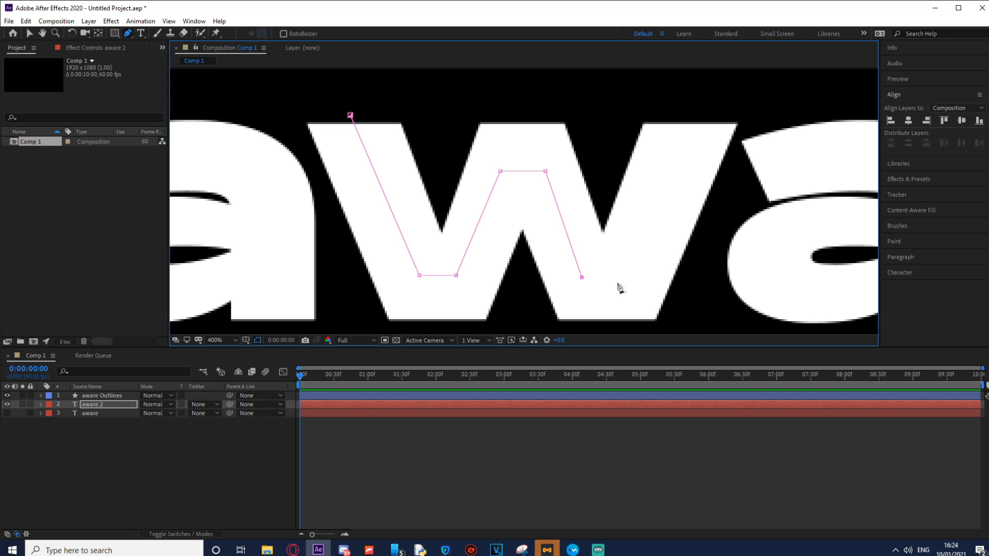
{"action": "left_click", "coordinate": [629, 277]}
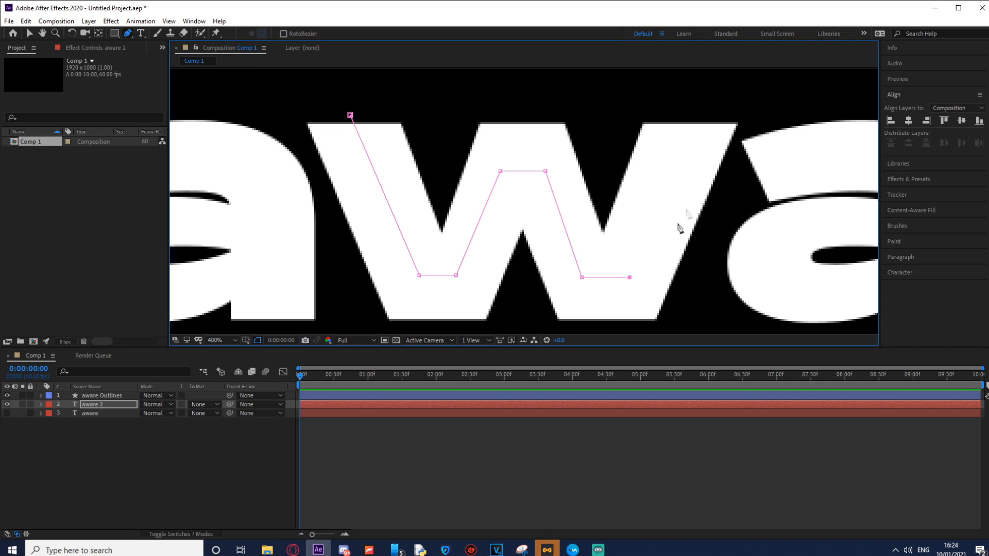
{"action": "left_click", "coordinate": [697, 110]}
{"action": "key", "text": "ctrl+z"}
{"action": "left_click", "coordinate": [694, 108]}
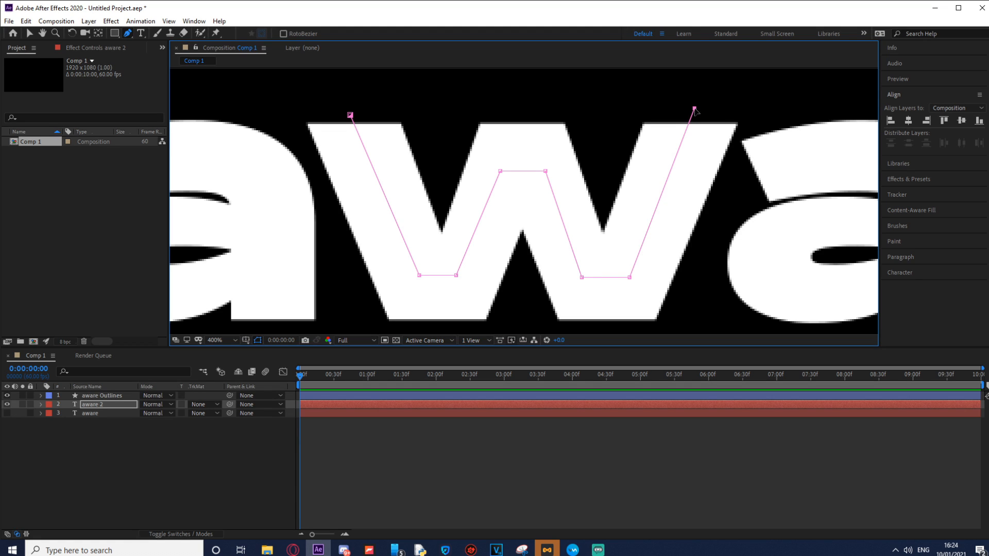
- Draw a separate open mask path on aware 2 from below the r up its stem, back to mid-stem, and curving along its arm
{"action": "left_click", "coordinate": [104, 406]}
{"action": "key", "text": "space"}
{"action": "left_click_drag", "start_coordinate": [747, 212], "coordinate": [567, 194]}
{"action": "scroll", "coordinate": [592, 192], "scroll_direction": "down", "scroll_amount": 1}
{"action": "left_click_drag", "start_coordinate": [718, 216], "coordinate": [587, 224]}
{"action": "scroll", "coordinate": [603, 219], "scroll_direction": "up", "scroll_amount": 1}
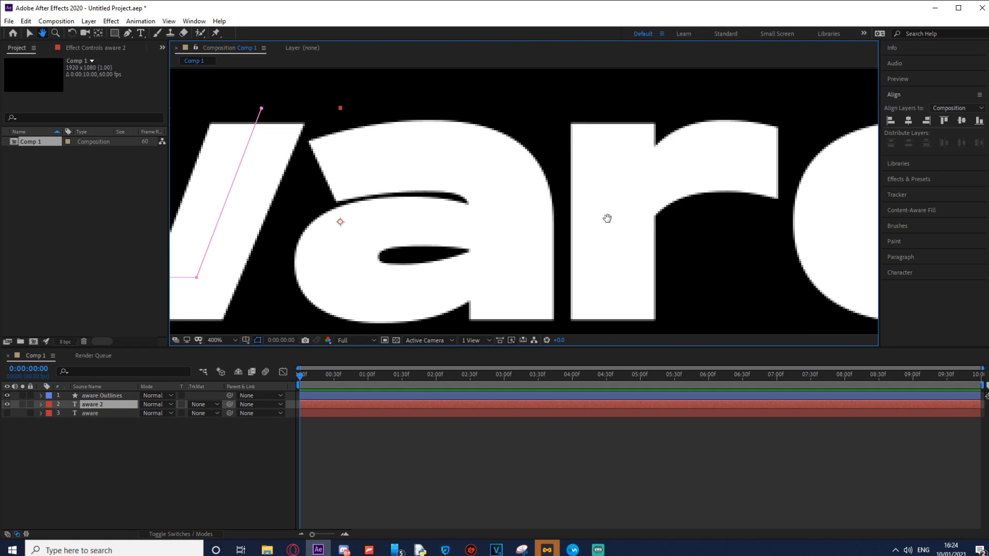
{"action": "left_click_drag", "start_coordinate": [662, 226], "coordinate": [477, 196]}
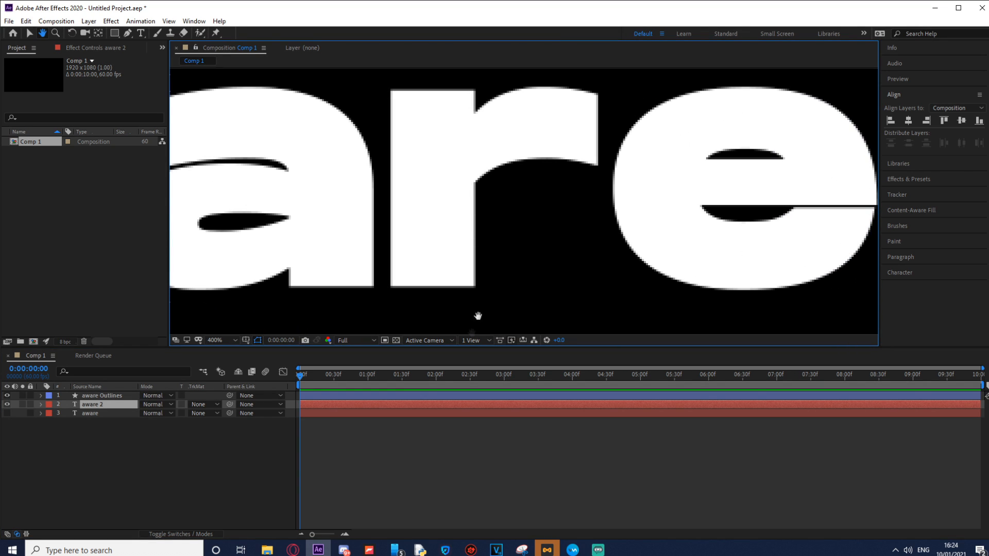
{"action": "left_click", "coordinate": [430, 288]}
{"action": "key", "text": "ctrl+z"}
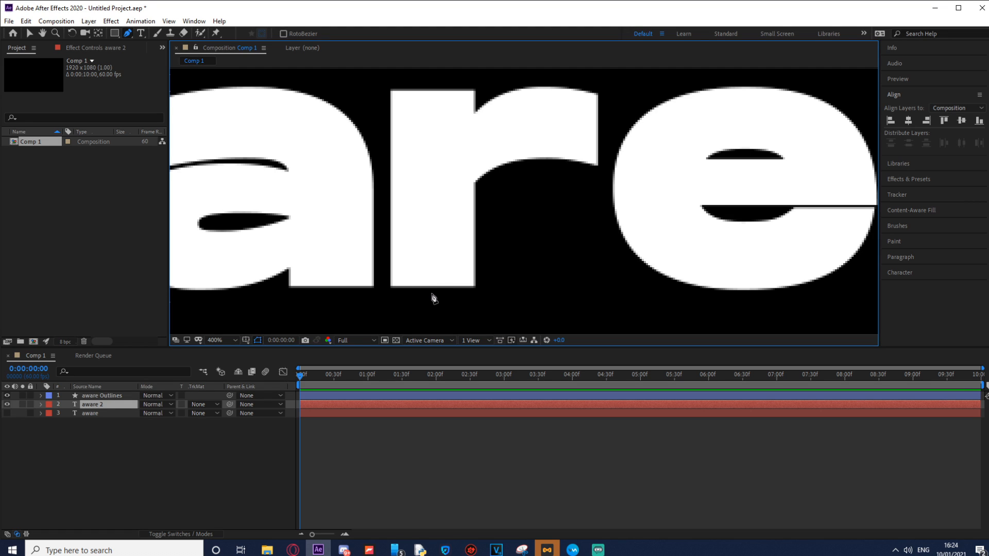
{"action": "left_click", "coordinate": [431, 293]}
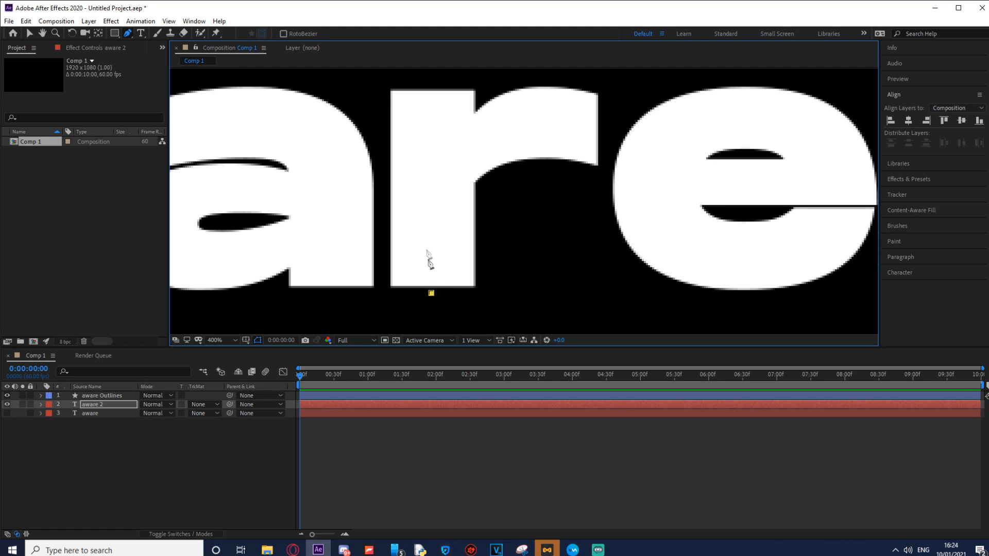
{"action": "left_click", "coordinate": [431, 91]}
{"action": "left_click", "coordinate": [434, 174]}
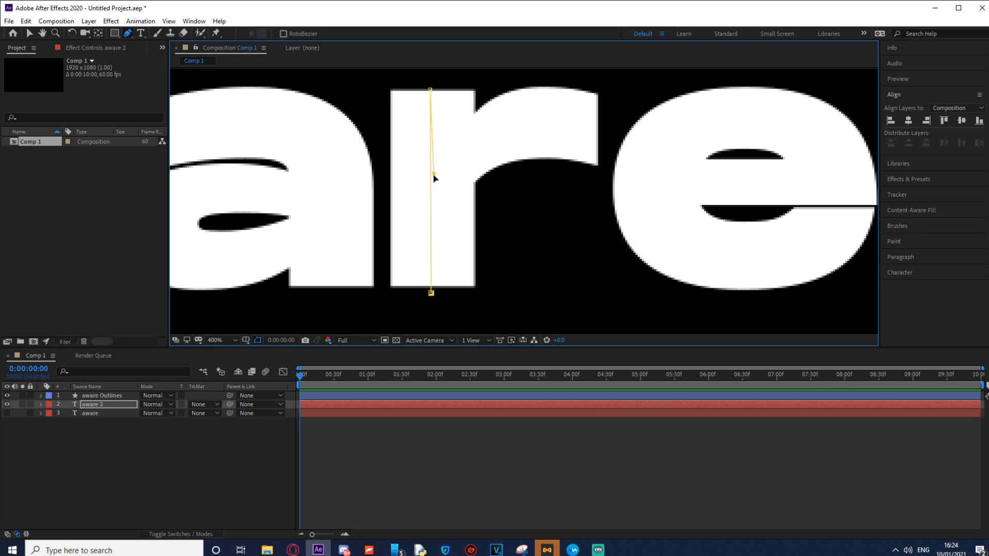
{"action": "left_click", "coordinate": [595, 128]}
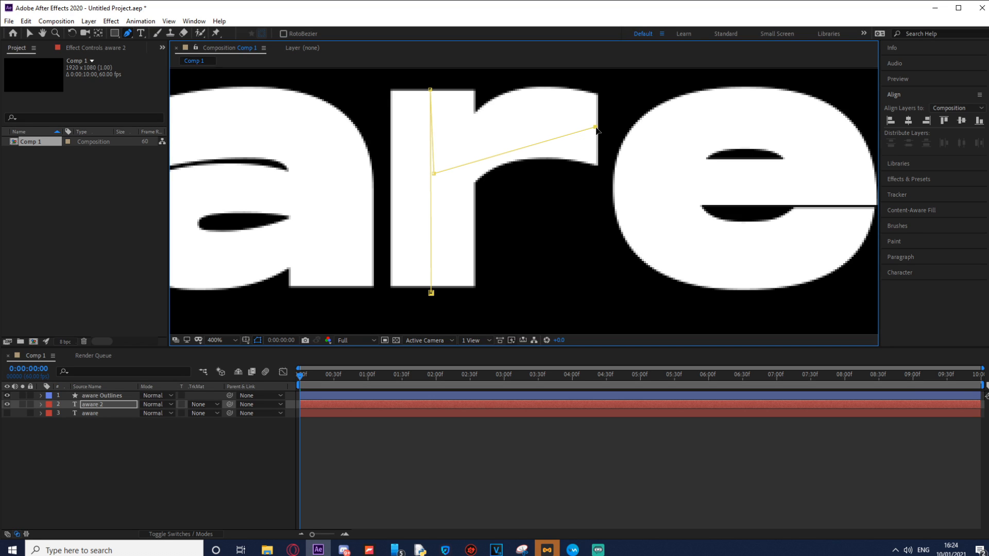
{"action": "left_click_drag", "start_coordinate": [596, 128], "coordinate": [675, 159]}
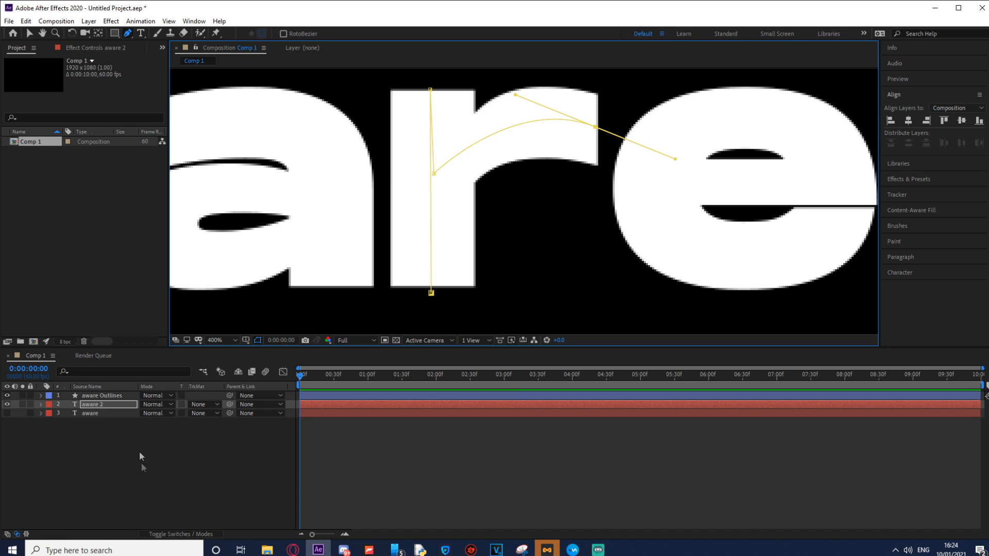
- Find the Stroke effect in the effects library and apply it to the aware 2 layer
{"action": "left_click", "coordinate": [101, 407]}
{"action": "scroll", "coordinate": [409, 198], "scroll_direction": "down", "scroll_amount": 2}
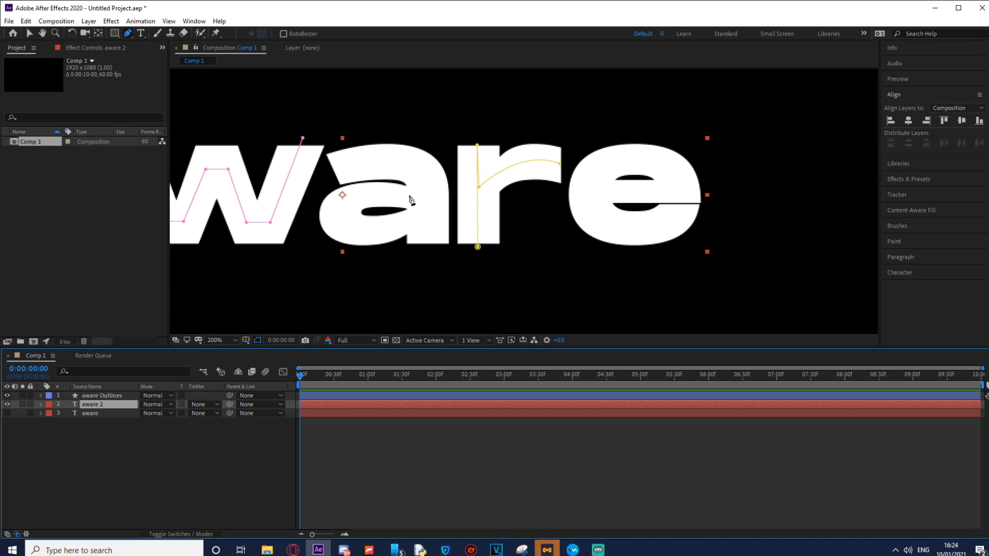
{"action": "key", "text": "space"}
{"action": "left_click_drag", "start_coordinate": [254, 250], "coordinate": [428, 259]}
{"action": "scroll", "coordinate": [427, 258], "scroll_direction": "down", "scroll_amount": 2}
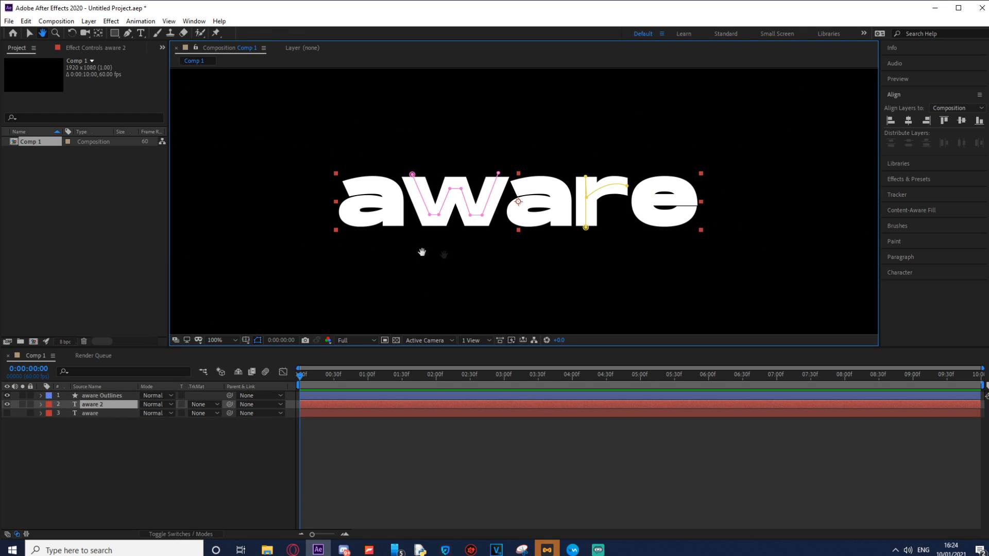
{"action": "left_click", "coordinate": [128, 396]}
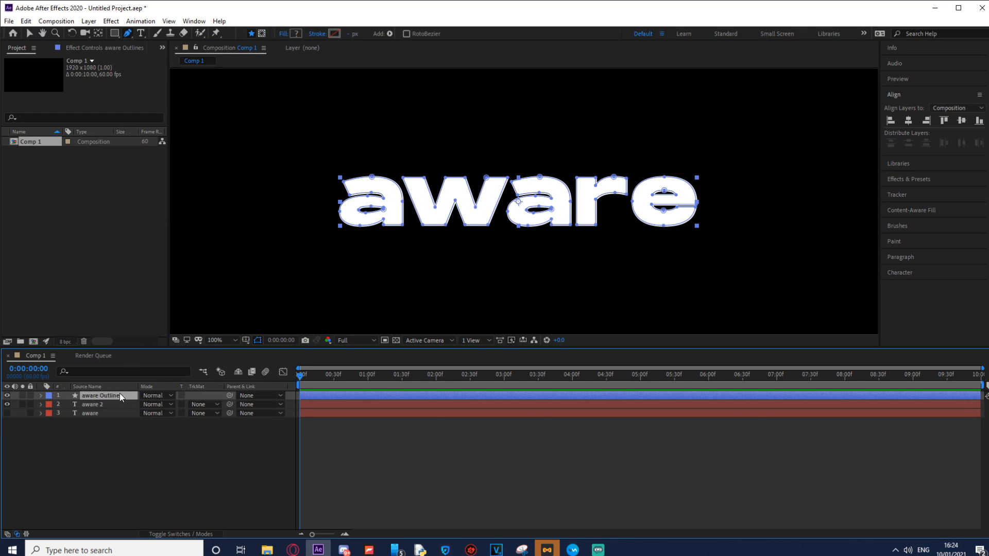
{"action": "left_click", "coordinate": [118, 404]}
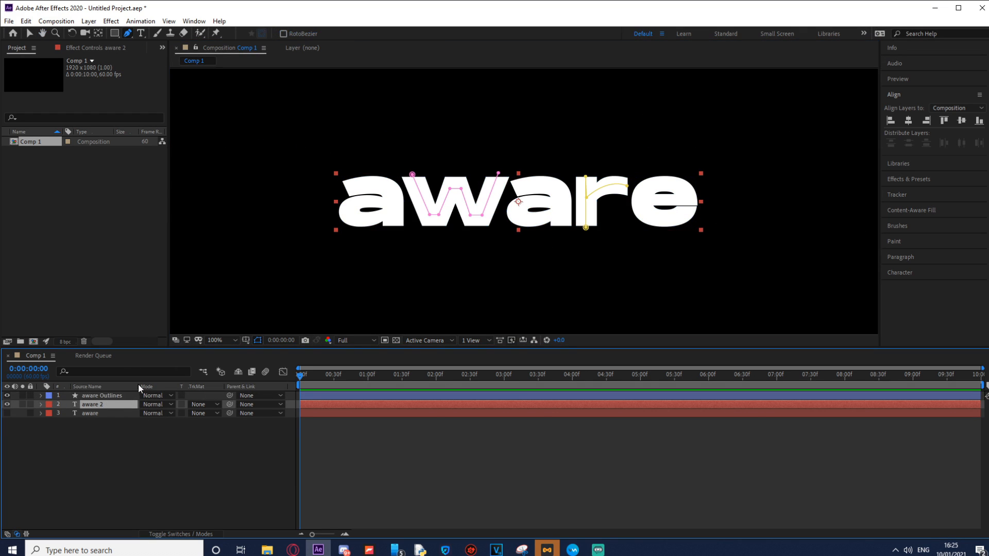
{"action": "left_click", "coordinate": [922, 181]}
{"action": "left_click", "coordinate": [927, 139]}
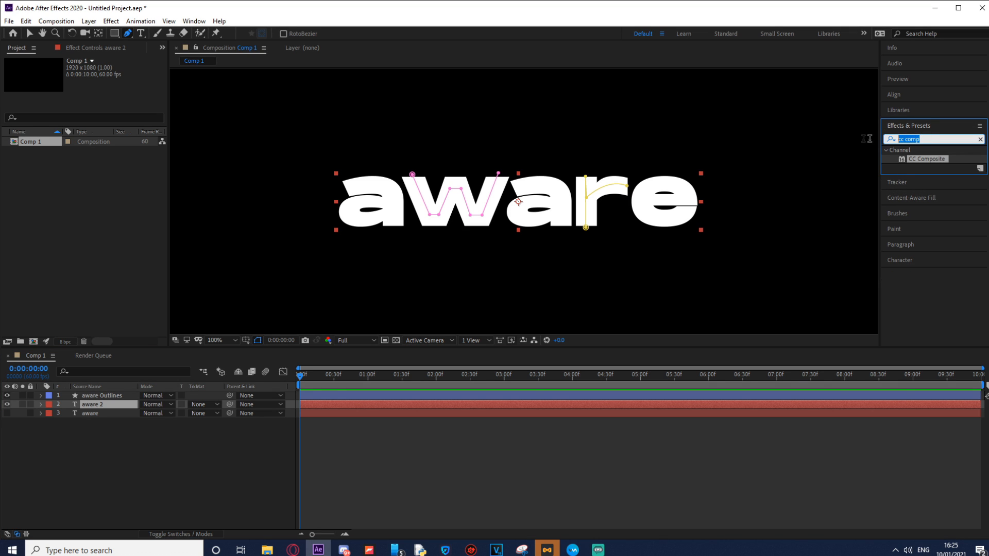
{"action": "key", "text": "BackSpace"}
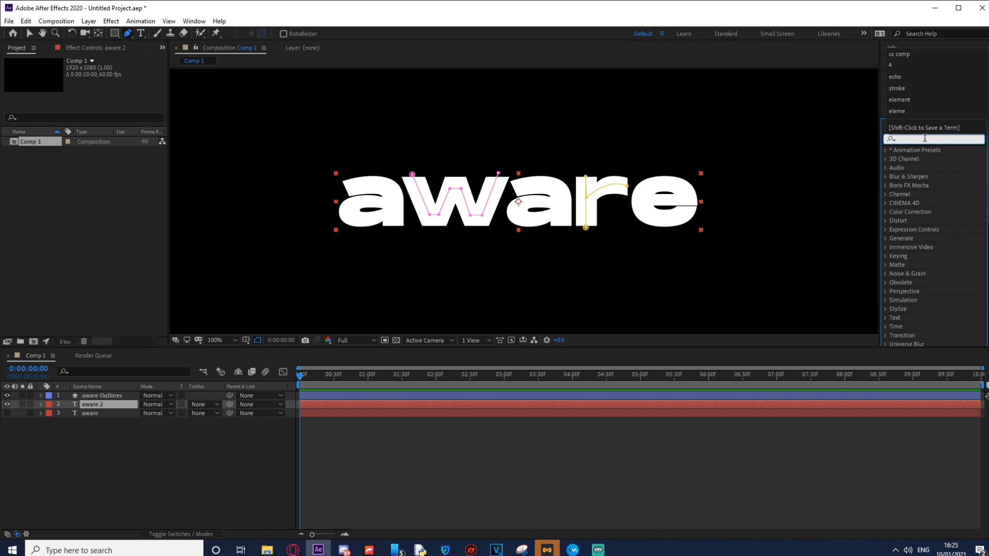
{"action": "type", "text": "stroke"}
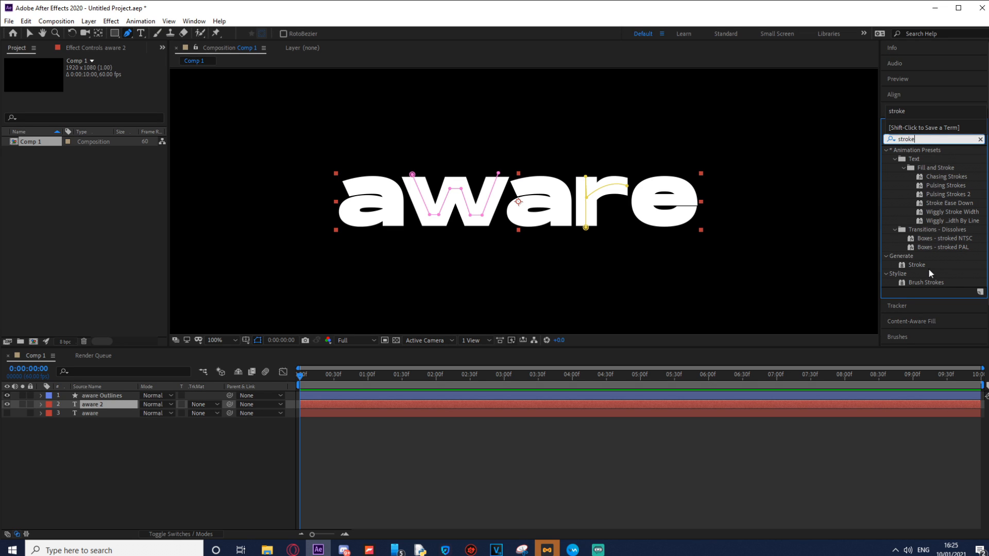
{"action": "left_click_drag", "start_coordinate": [917, 265], "coordinate": [122, 407]}
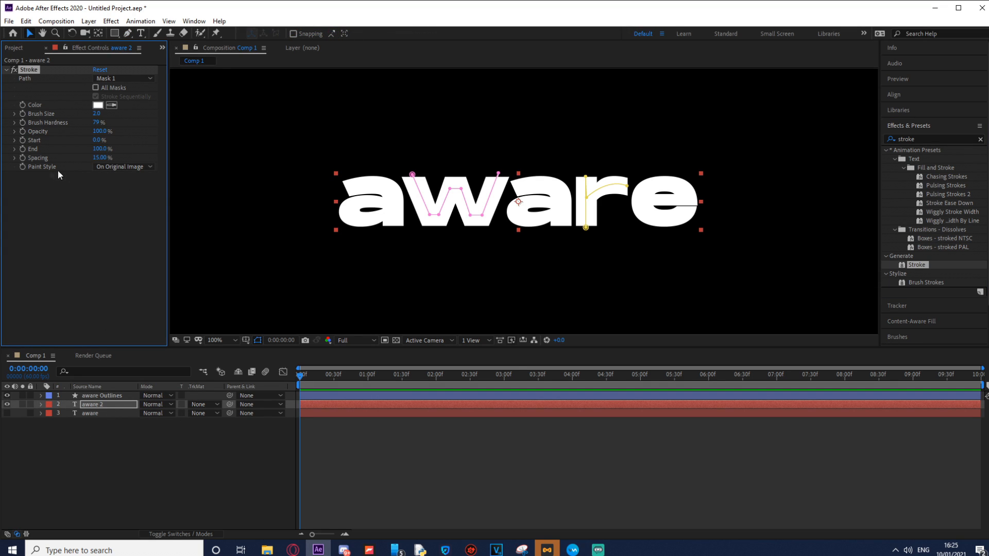
- Set the Stroke effect's paint style to Reveal Original Image and have it follow all masks
{"action": "left_click", "coordinate": [127, 167]}
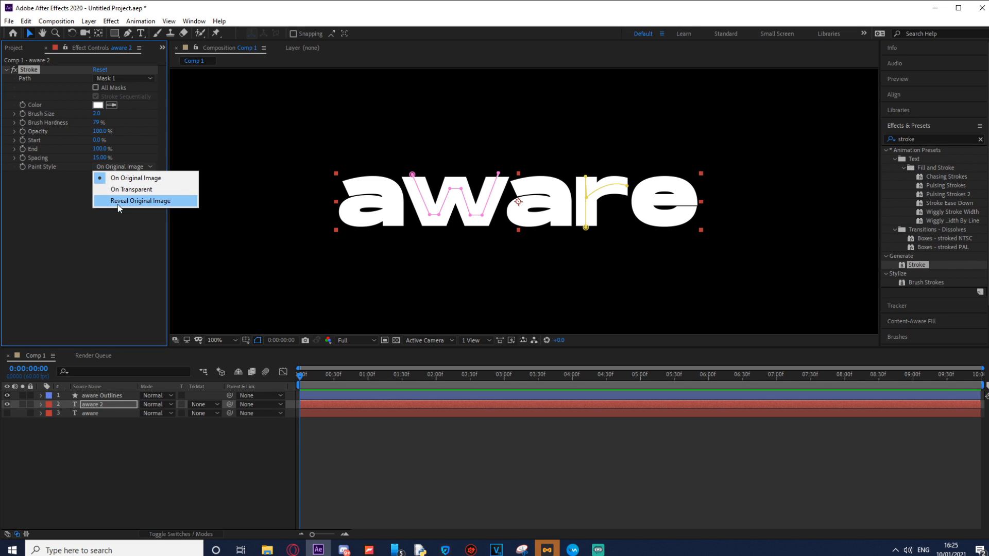
{"action": "left_click", "coordinate": [120, 205]}
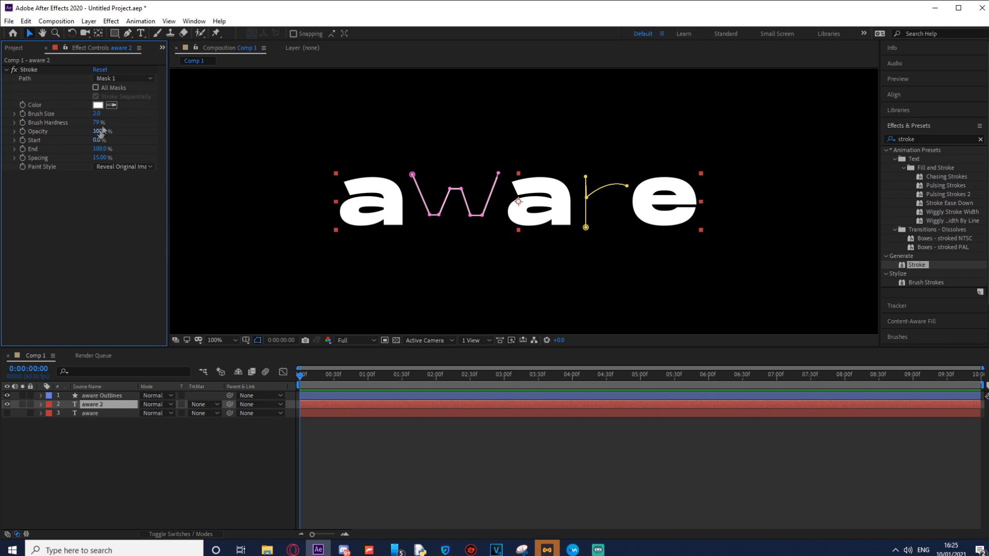
{"action": "left_click", "coordinate": [96, 88]}
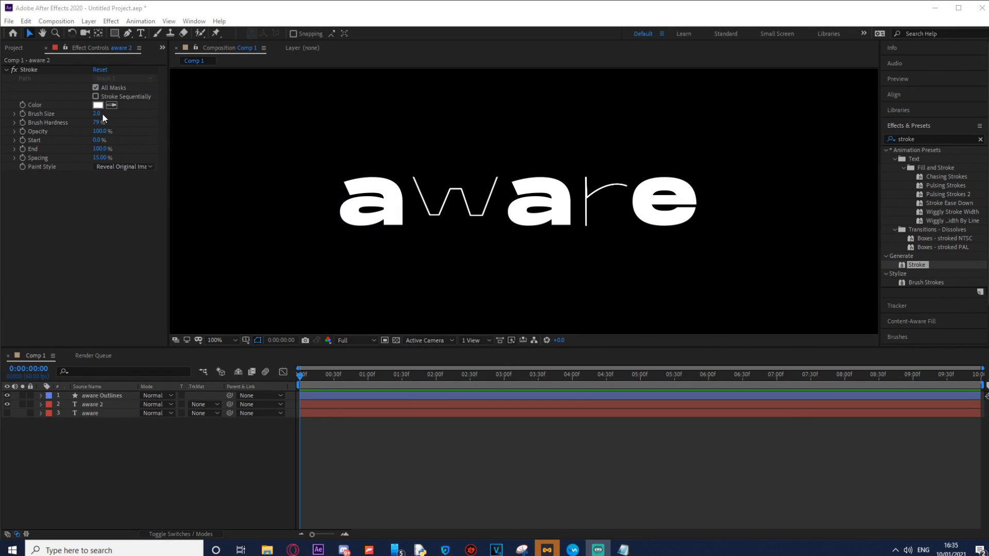
- Try a Stroke brush size of 29.4 and lower End to 51% to check how the r is revealed
{"action": "left_click", "coordinate": [52, 116]}
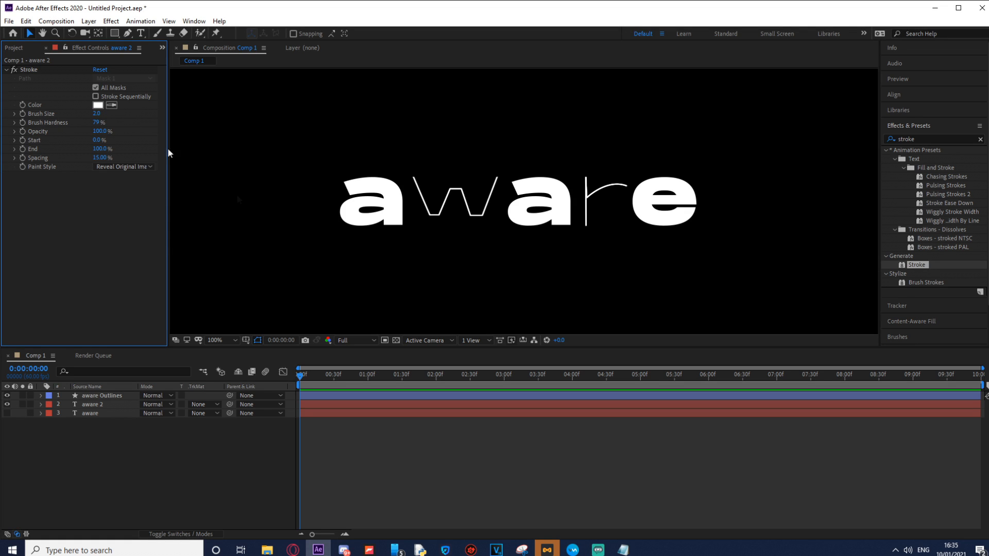
{"action": "left_click_drag", "start_coordinate": [97, 114], "coordinate": [249, 116]}
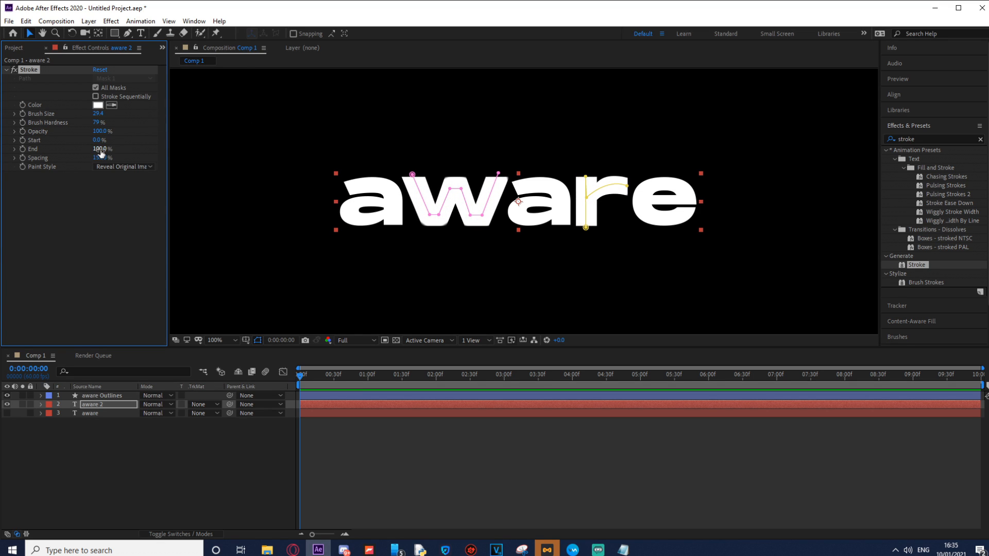
{"action": "left_click_drag", "start_coordinate": [101, 149], "coordinate": [97, 150]}
{"action": "left_click_drag", "start_coordinate": [94, 152], "coordinate": [86, 152]}
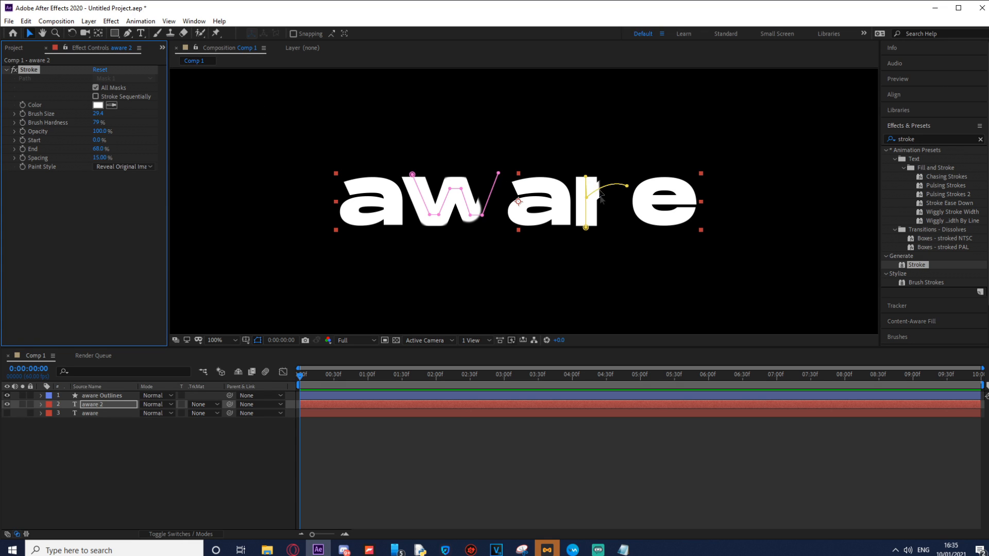
{"action": "scroll", "coordinate": [601, 191], "scroll_direction": "up", "scroll_amount": 2}
{"action": "left_click_drag", "start_coordinate": [816, 149], "coordinate": [422, 150]}
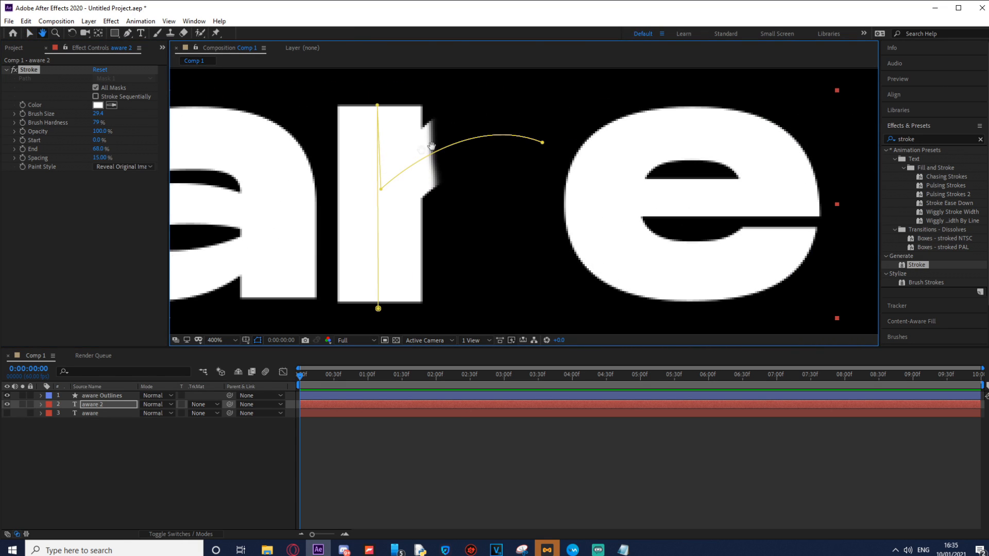
{"action": "left_click_drag", "start_coordinate": [99, 153], "coordinate": [88, 148]}
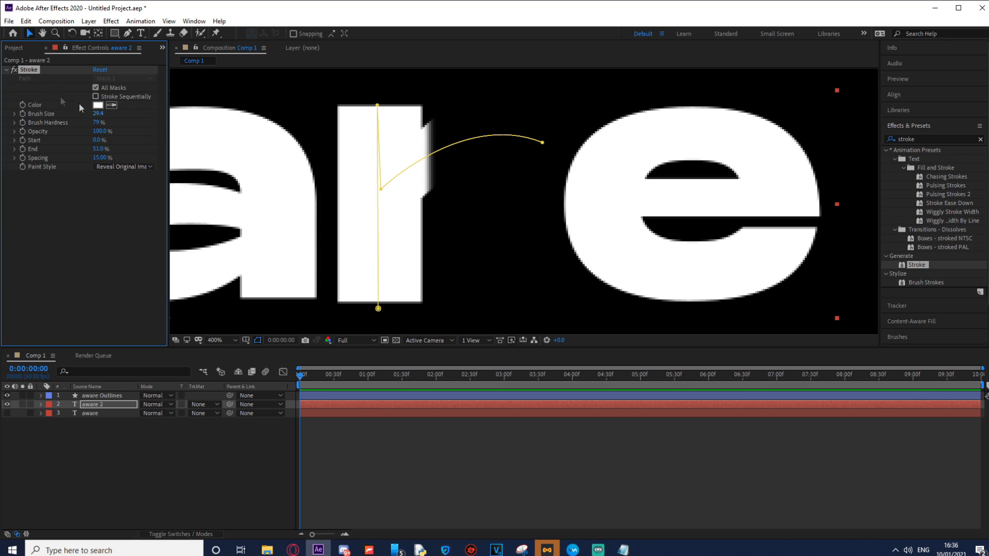
- Reduce the Stroke brush size to 25.2 and set End to 100%
{"action": "left_click_drag", "start_coordinate": [94, 111], "coordinate": [73, 110]}
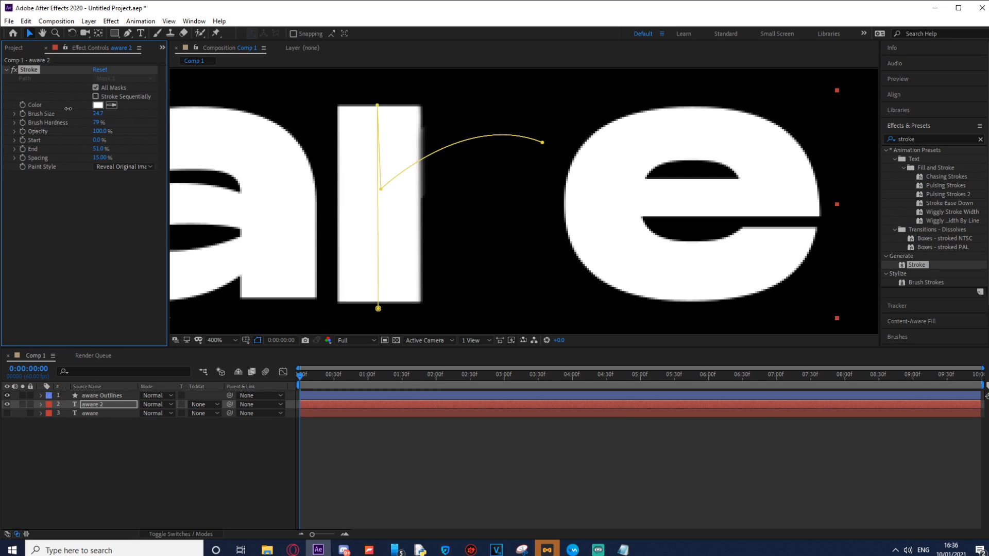
{"action": "key", "text": "space"}
{"action": "left_click_drag", "start_coordinate": [250, 198], "coordinate": [625, 219]}
{"action": "left_click_drag", "start_coordinate": [402, 241], "coordinate": [616, 214]}
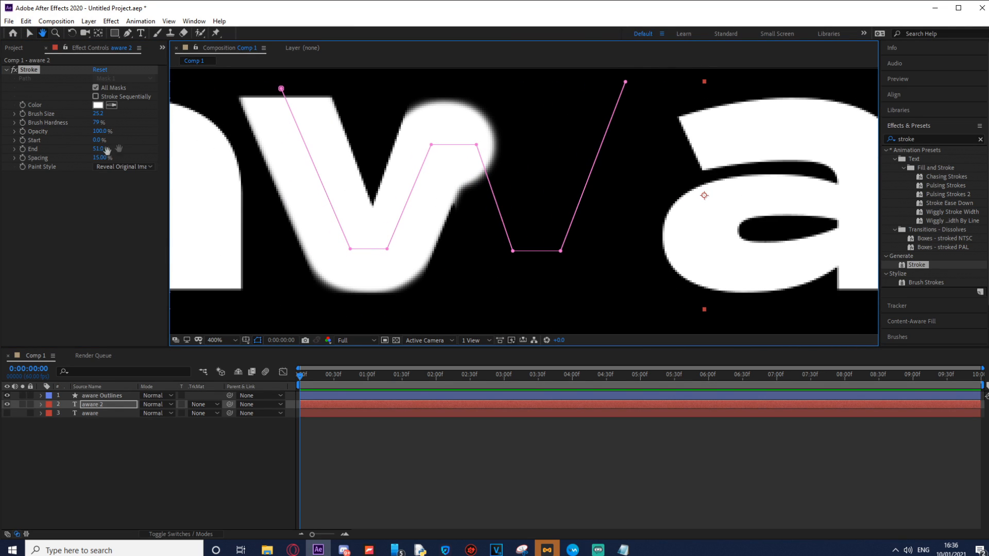
{"action": "left_click_drag", "start_coordinate": [99, 149], "coordinate": [421, 162]}
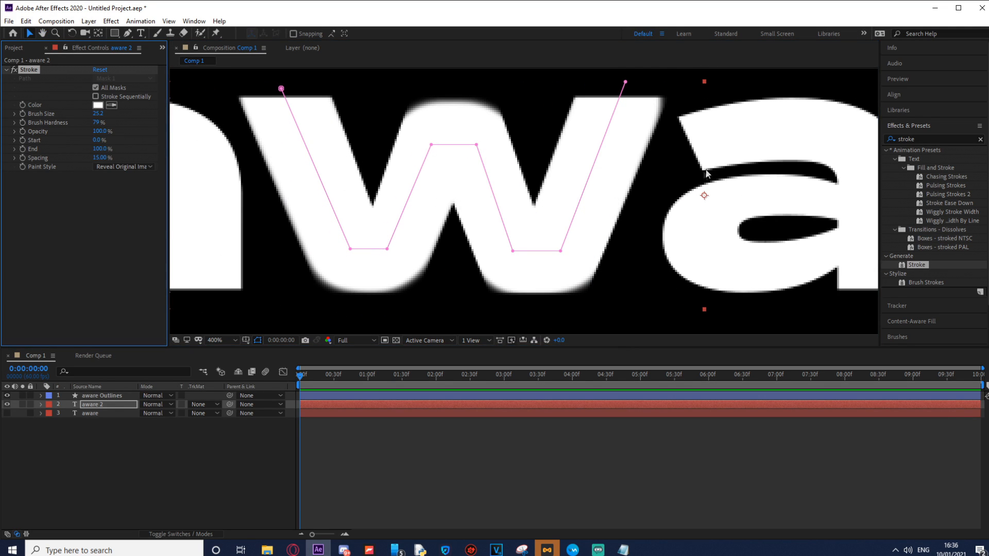
- Move the two mask points at the w's first base lower and further apart, level with each other, to cover its corners
{"action": "scroll", "coordinate": [706, 166], "scroll_direction": "down", "scroll_amount": 2}
{"action": "key", "text": "space"}
{"action": "left_click_drag", "start_coordinate": [683, 171], "coordinate": [568, 172]}
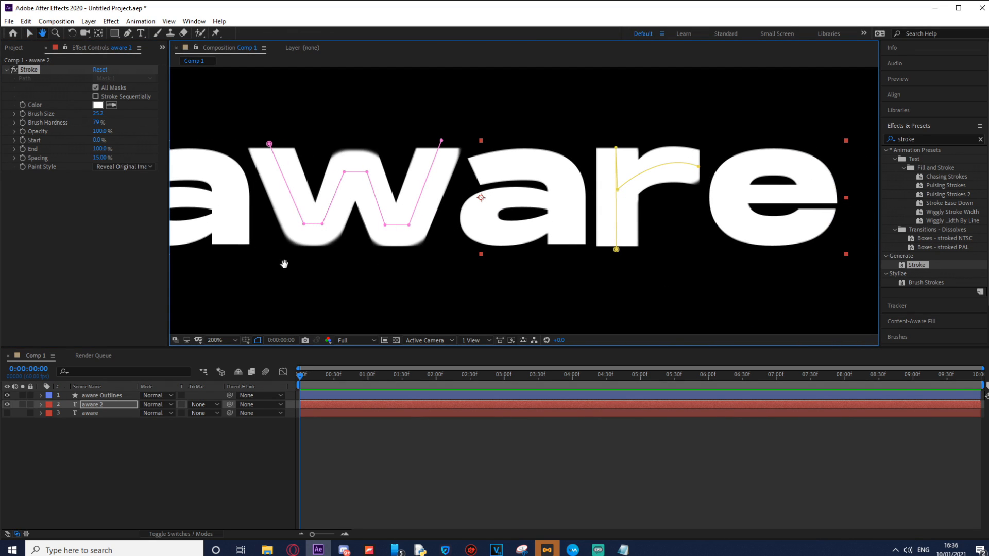
{"action": "scroll", "coordinate": [296, 276], "scroll_direction": "up", "scroll_amount": 4}
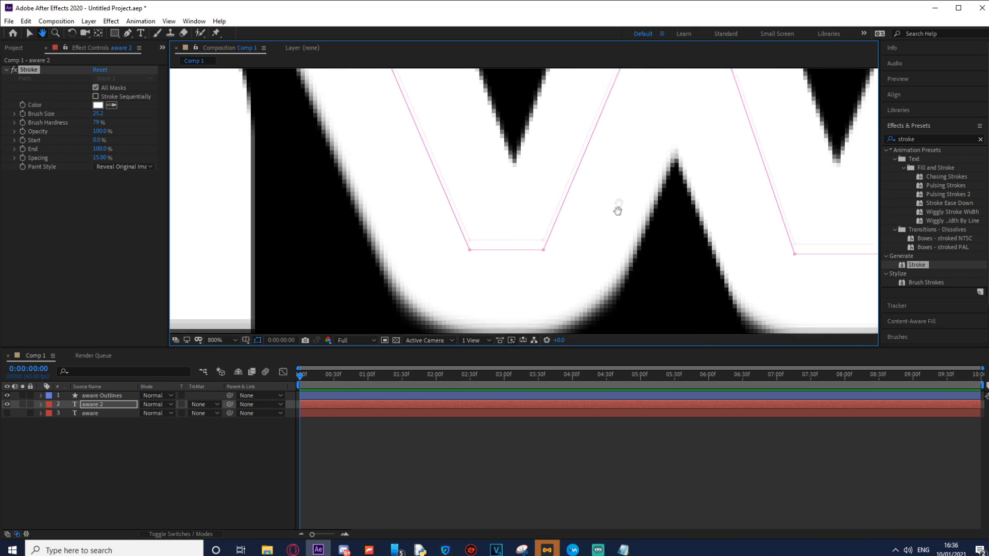
{"action": "left_click_drag", "start_coordinate": [473, 225], "coordinate": [459, 267]}
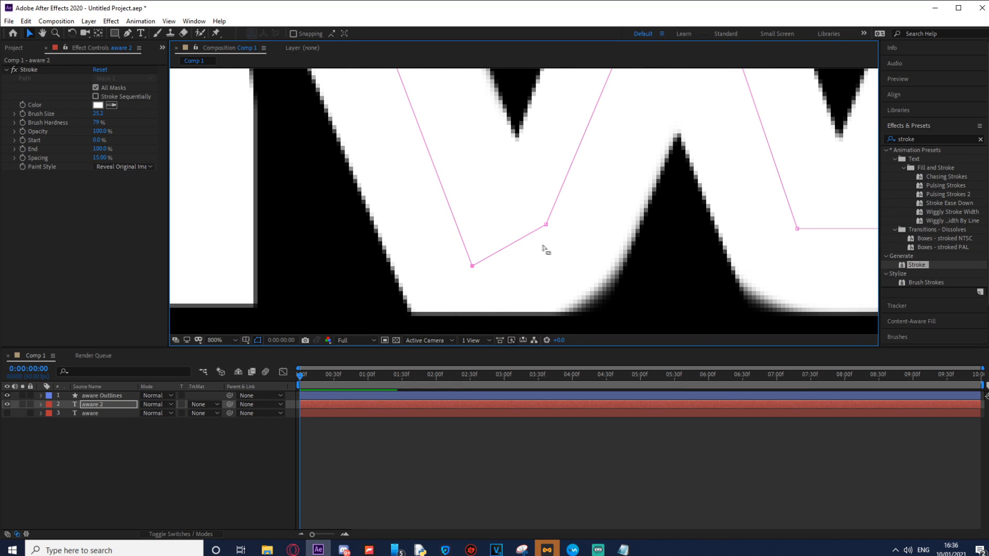
{"action": "left_click_drag", "start_coordinate": [547, 225], "coordinate": [560, 265]}
{"action": "left_click_drag", "start_coordinate": [473, 265], "coordinate": [462, 249]}
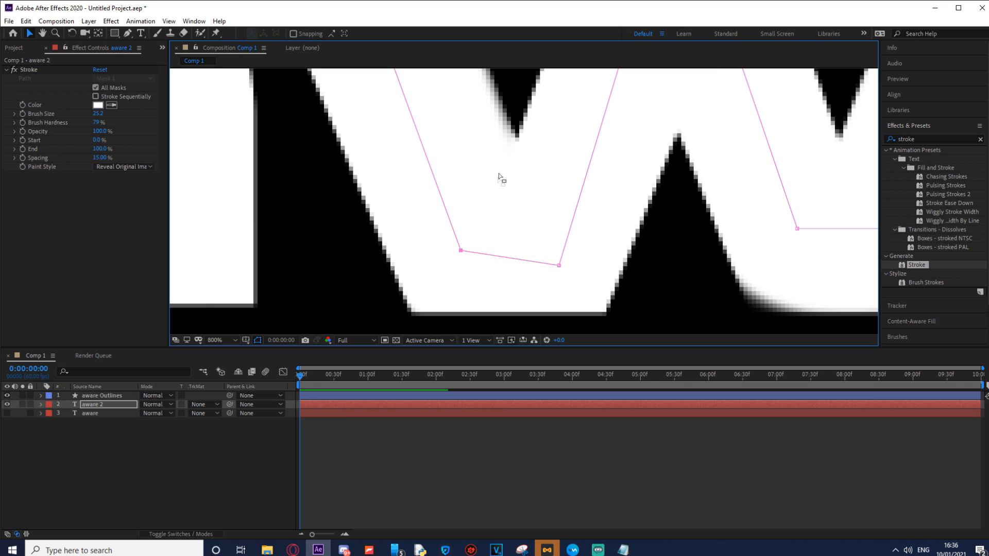
{"action": "key", "text": "h"}
{"action": "key", "text": "comma"}
{"action": "left_click_drag", "start_coordinate": [531, 149], "coordinate": [480, 205]}
{"action": "key", "text": "v"}
{"action": "left_click_drag", "start_coordinate": [443, 281], "coordinate": [442, 287]}
- Add a mask point low on the w's first stroke, nudged inward, and raise the two middle-peak points
{"action": "key", "text": "g"}
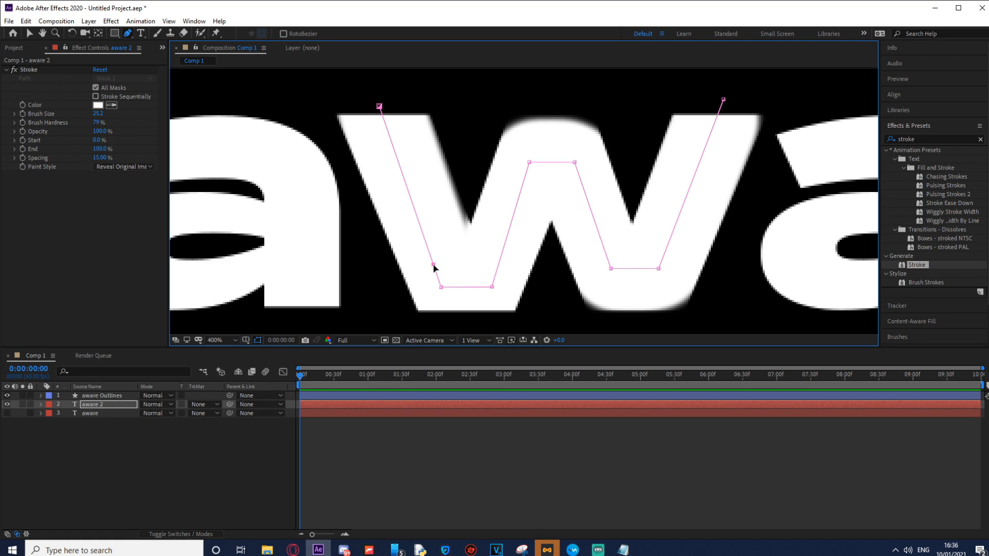
{"action": "left_click_drag", "start_coordinate": [433, 266], "coordinate": [437, 253]}
{"action": "mouse_move", "coordinate": [532, 165]}
{"action": "left_mouse_down"}
{"action": "mouse_move", "coordinate": [527, 145]}
{"action": "mouse_move", "coordinate": [575, 159]}
{"action": "mouse_move", "coordinate": [576, 148]}
{"action": "left_mouse_up"}
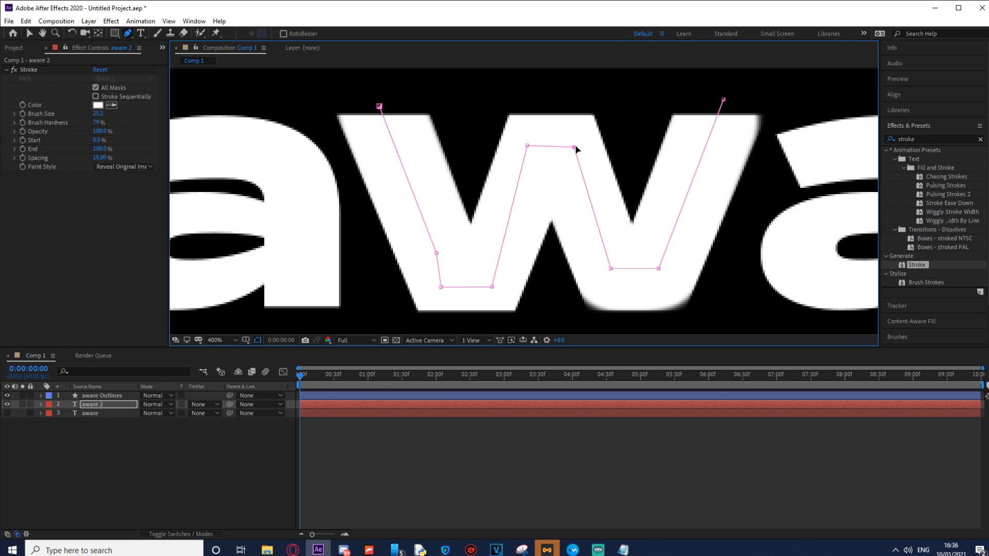
- Lower the w's second-base mask points and reshape its last stroke with an added inward point and an endpoint moved up and outward
{"action": "mouse_move", "coordinate": [611, 269]}
{"action": "left_mouse_down"}
{"action": "mouse_move", "coordinate": [614, 283]}
{"action": "mouse_move", "coordinate": [667, 284]}
{"action": "left_mouse_up"}
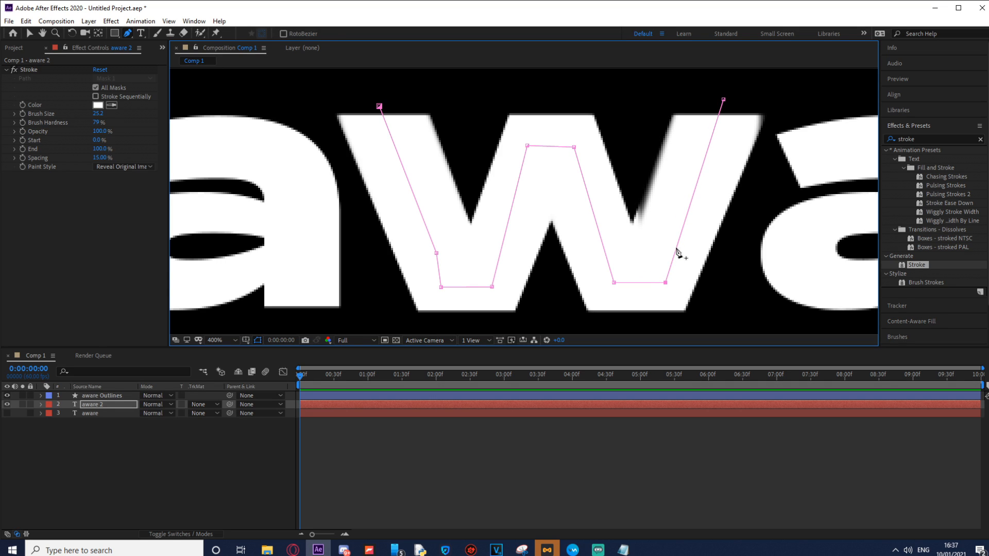
{"action": "left_click_drag", "start_coordinate": [677, 248], "coordinate": [669, 246]}
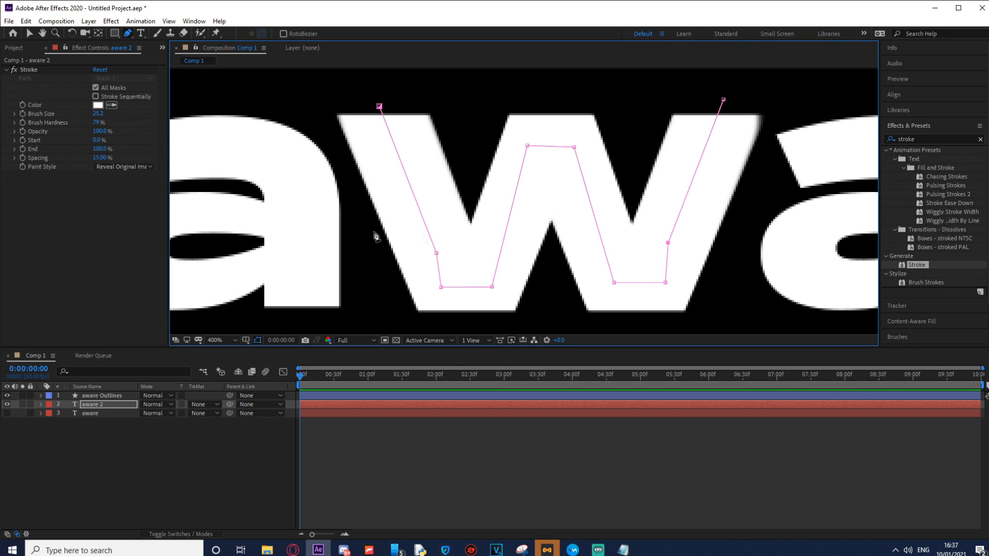
{"action": "left_click_drag", "start_coordinate": [725, 100], "coordinate": [731, 91]}
- Shift the end point of the r's mask path slightly down and outward so the arm's lower corner is covered
{"action": "key", "text": "space"}
{"action": "left_click_drag", "start_coordinate": [703, 153], "coordinate": [448, 150]}
{"action": "left_click_drag", "start_coordinate": [767, 175], "coordinate": [524, 160]}
{"action": "left_click_drag", "start_coordinate": [662, 199], "coordinate": [534, 205]}
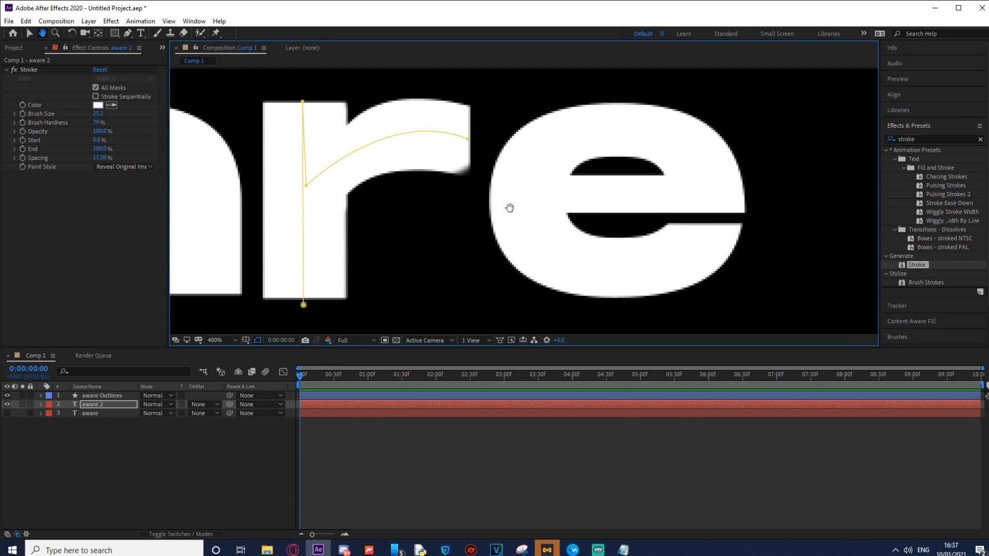
{"action": "left_click_drag", "start_coordinate": [470, 141], "coordinate": [554, 175]}
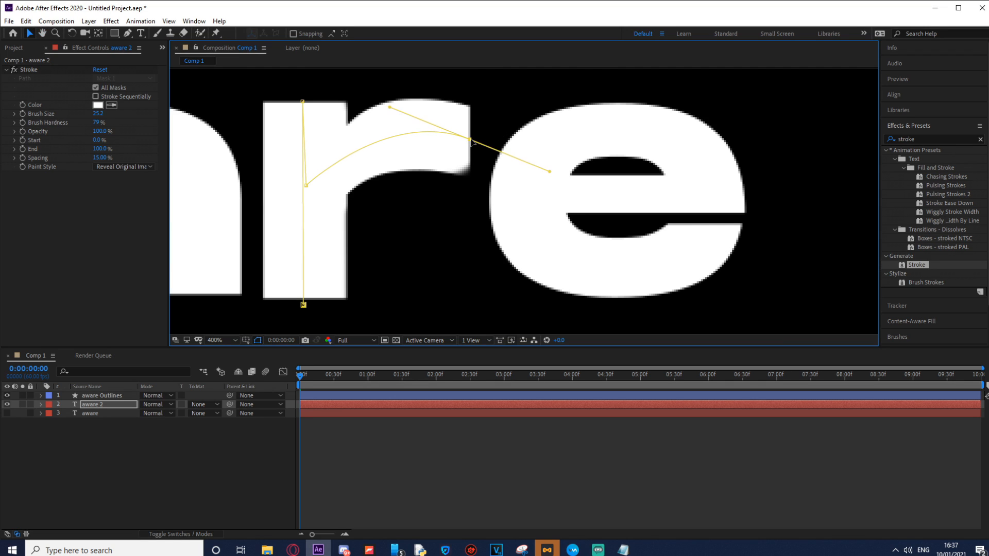
{"action": "left_click_drag", "start_coordinate": [477, 143], "coordinate": [474, 147]}
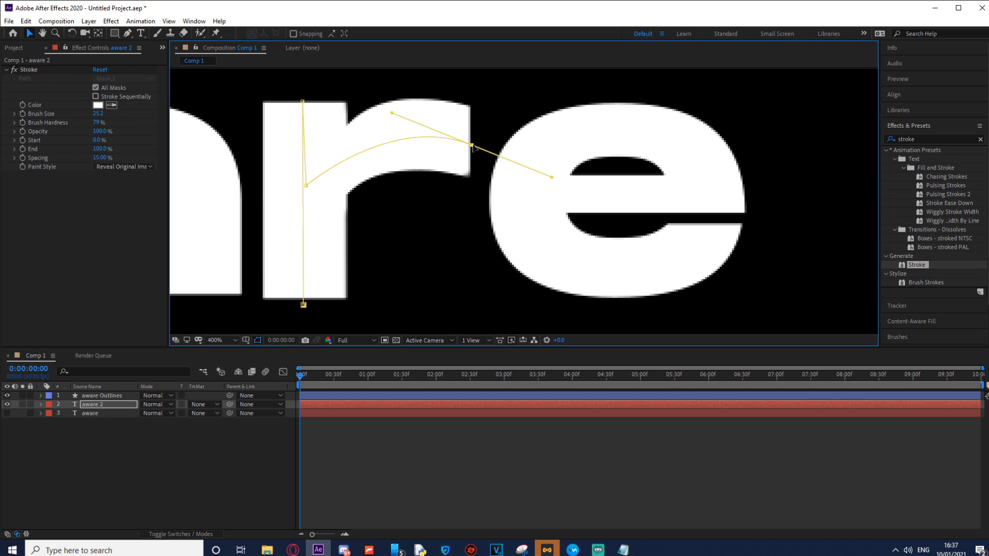
{"action": "left_click", "coordinate": [131, 442]}
- Set a 100% keyframe for the Stroke effect's End at 0:00:00:00 and select the aware 2 layer
{"action": "key", "text": "comma"}
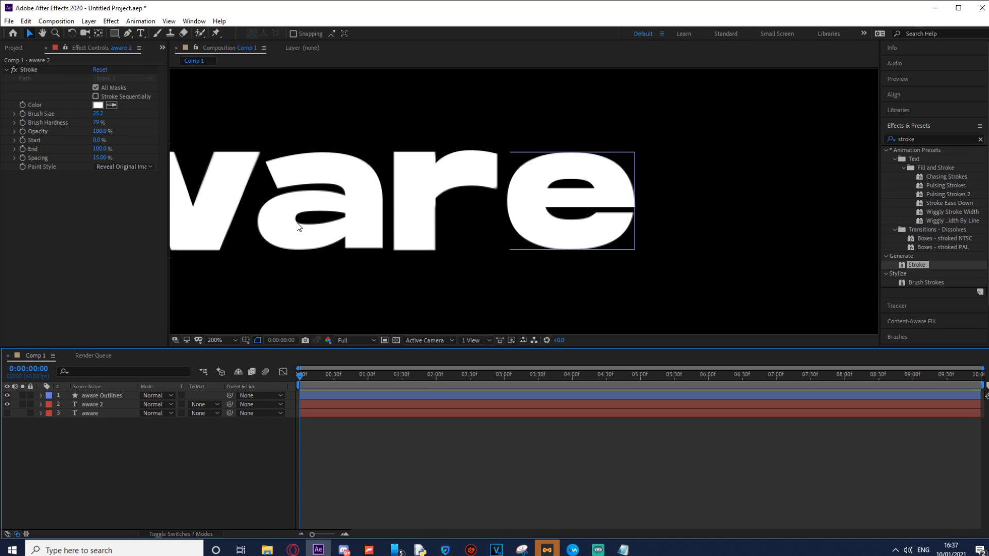
{"action": "key", "text": "space"}
{"action": "left_click_drag", "start_coordinate": [232, 273], "coordinate": [458, 280]}
{"action": "left_click_drag", "start_coordinate": [314, 289], "coordinate": [411, 273]}
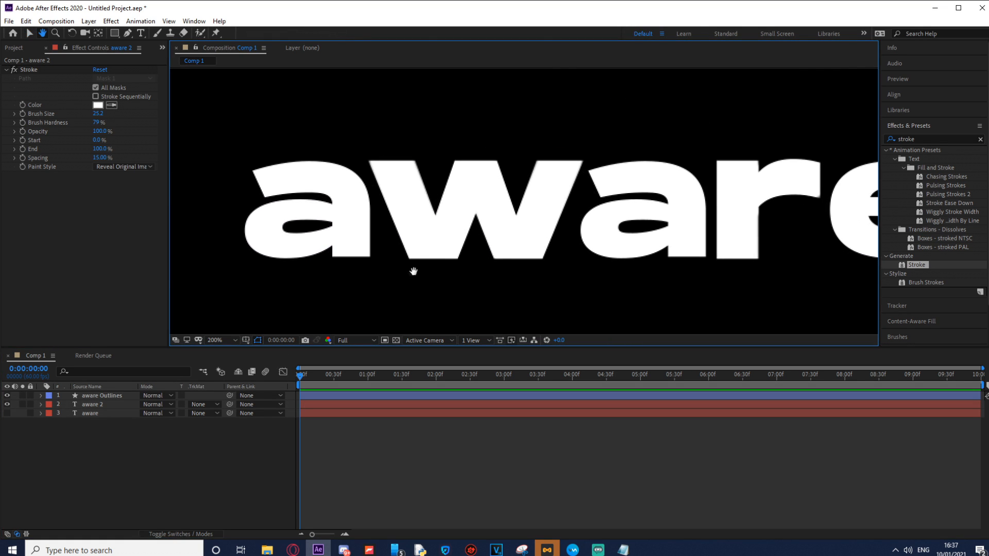
{"action": "scroll", "coordinate": [407, 278], "scroll_direction": "down", "scroll_amount": 1}
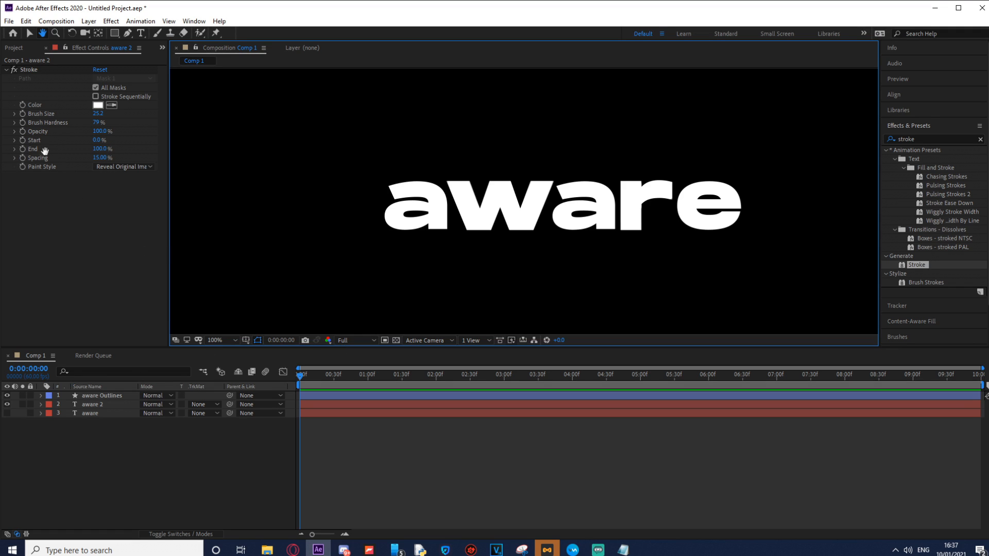
{"action": "key", "text": "v"}
{"action": "left_click", "coordinate": [22, 149]}
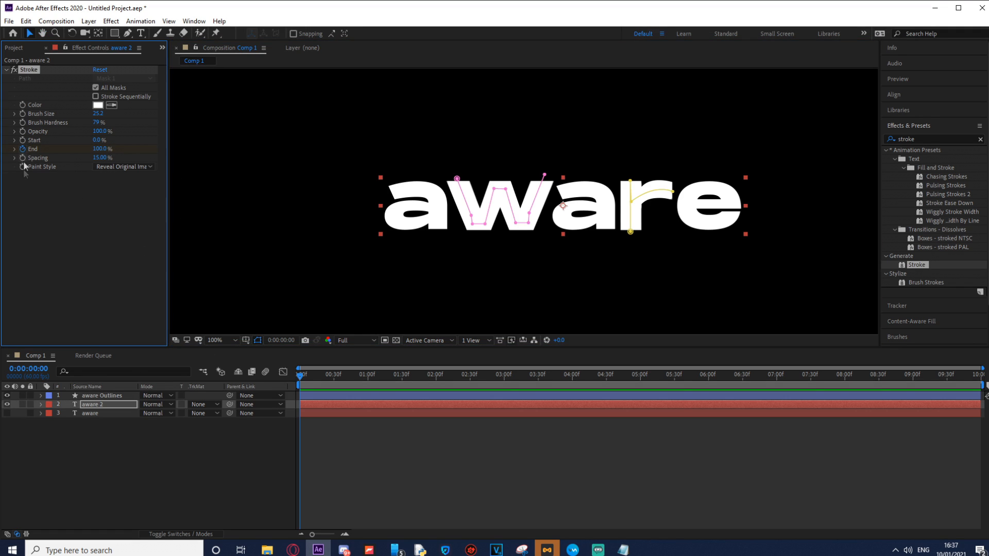
{"action": "left_click", "coordinate": [99, 406]}
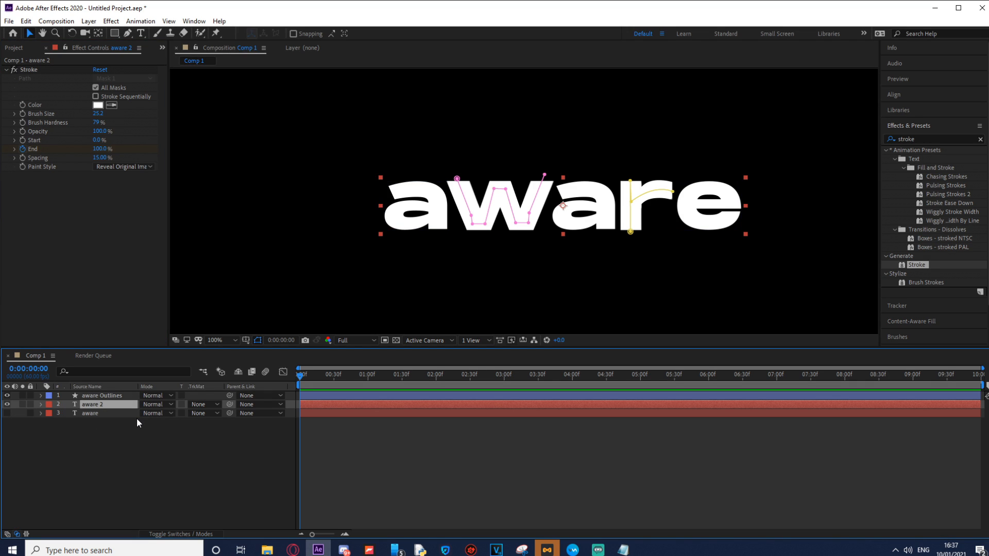
- Keyframe the Stroke effect's End on aware 2 from 0% at the start to 100% at one second and preview it
{"action": "key", "text": "u"}
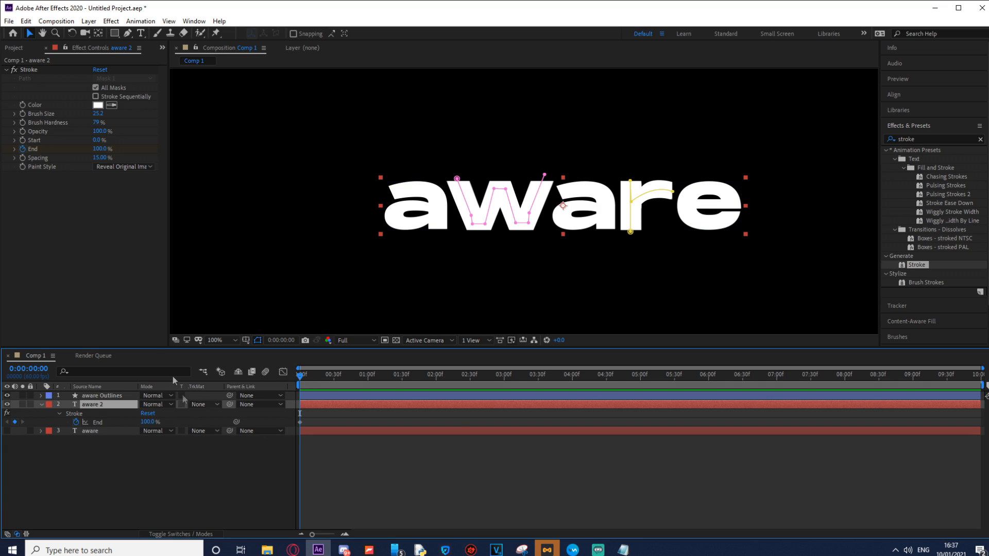
{"action": "left_click_drag", "start_coordinate": [140, 419], "coordinate": [88, 419]}
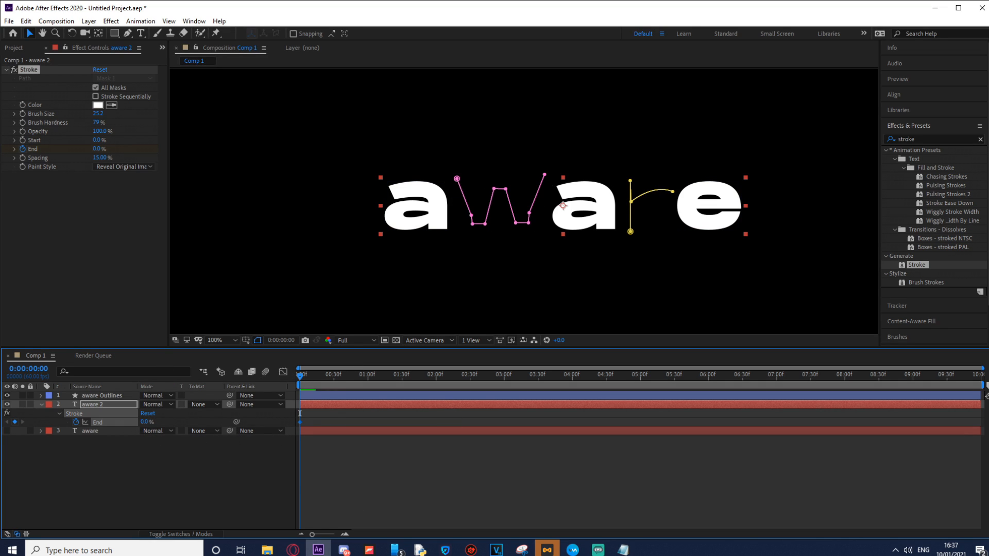
{"action": "left_click", "coordinate": [153, 456]}
{"action": "left_click_drag", "start_coordinate": [335, 375], "coordinate": [368, 378]}
{"action": "left_click", "coordinate": [143, 423]}
{"action": "left_click_drag", "start_coordinate": [143, 423], "coordinate": [628, 427]}
{"action": "left_click_drag", "start_coordinate": [369, 377], "coordinate": [300, 375]}
{"action": "key", "text": "space"}
{"action": "key", "text": "space"}
- Apply Easy Ease to both End keyframes of the Stroke effect
{"action": "left_click_drag", "start_coordinate": [379, 418], "coordinate": [270, 432]}
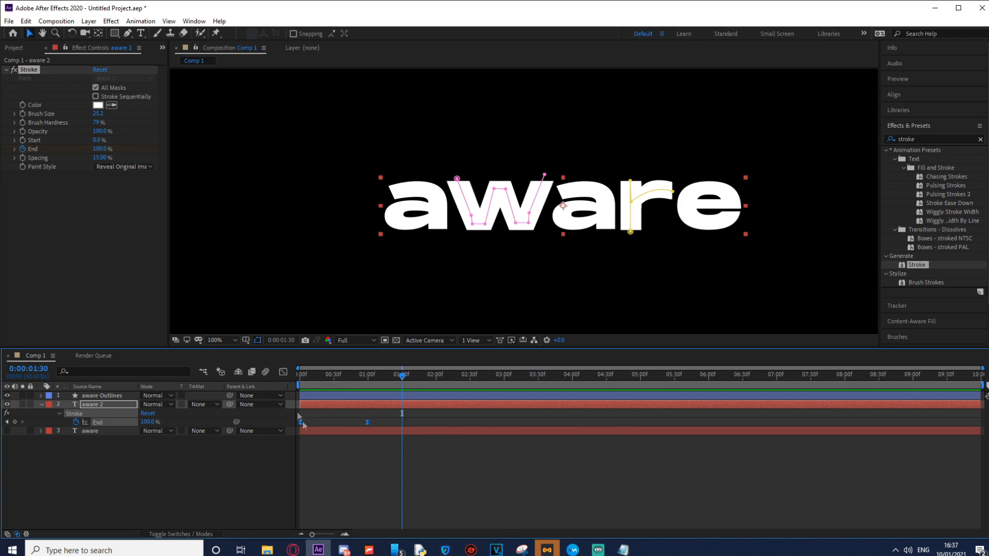
{"action": "left_click", "coordinate": [283, 372]}
{"action": "left_click", "coordinate": [283, 372]}
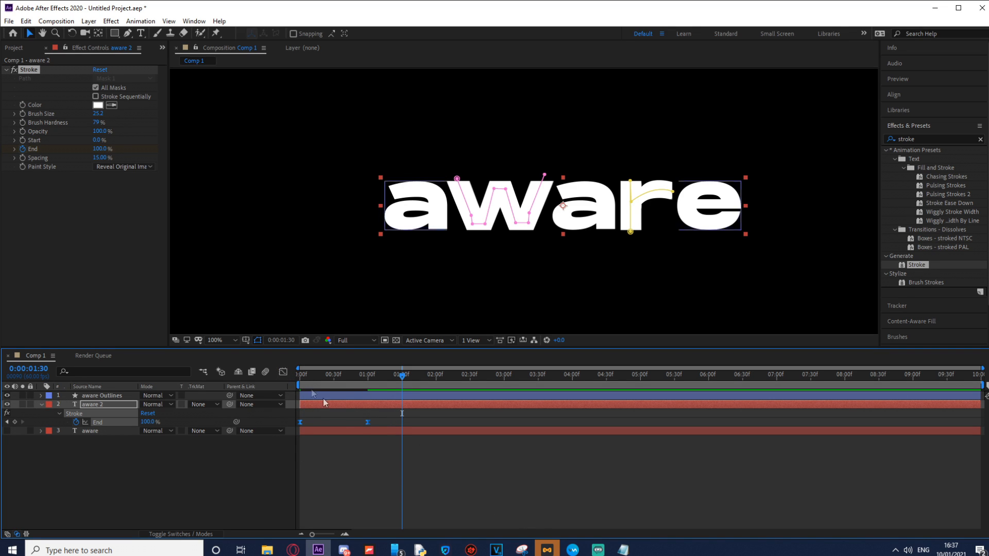
{"action": "right_click", "coordinate": [368, 422]}
{"action": "mouse_move", "coordinate": [433, 414]}
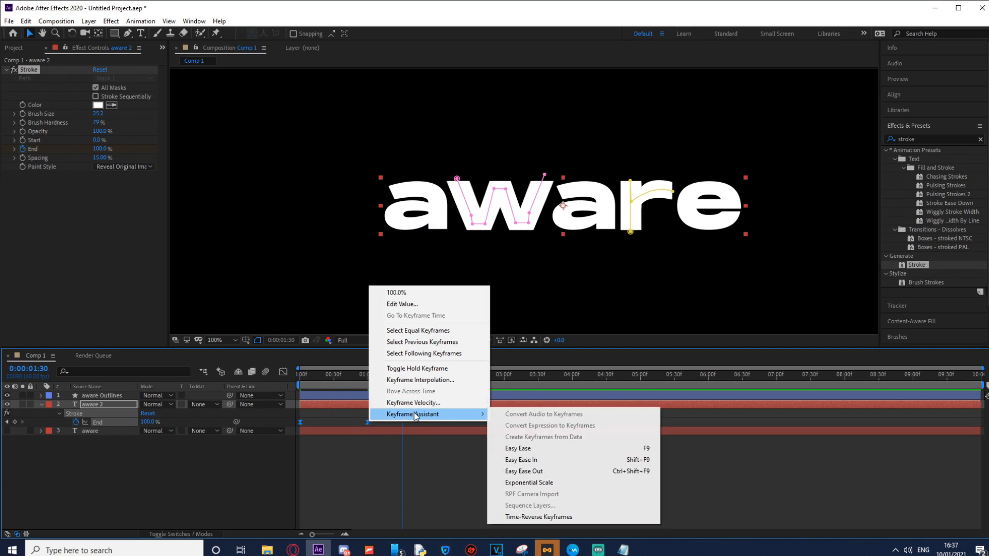
{"action": "left_click", "coordinate": [280, 487]}
{"action": "left_click_drag", "start_coordinate": [376, 419], "coordinate": [249, 432]}
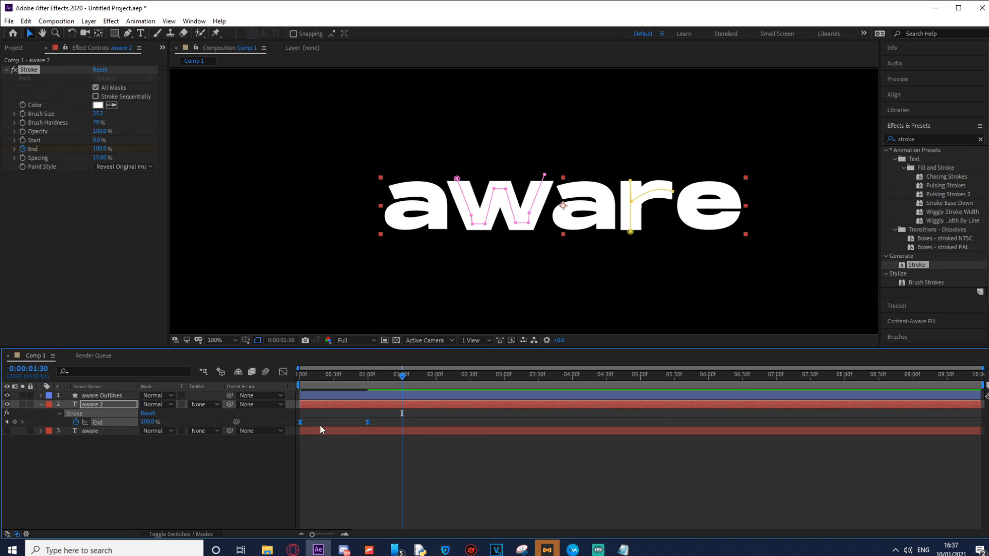
- Reshape the End speed graph by extending the last keyframe's incoming influence so the speed peaks early and slows gradually
{"action": "left_click", "coordinate": [283, 373]}
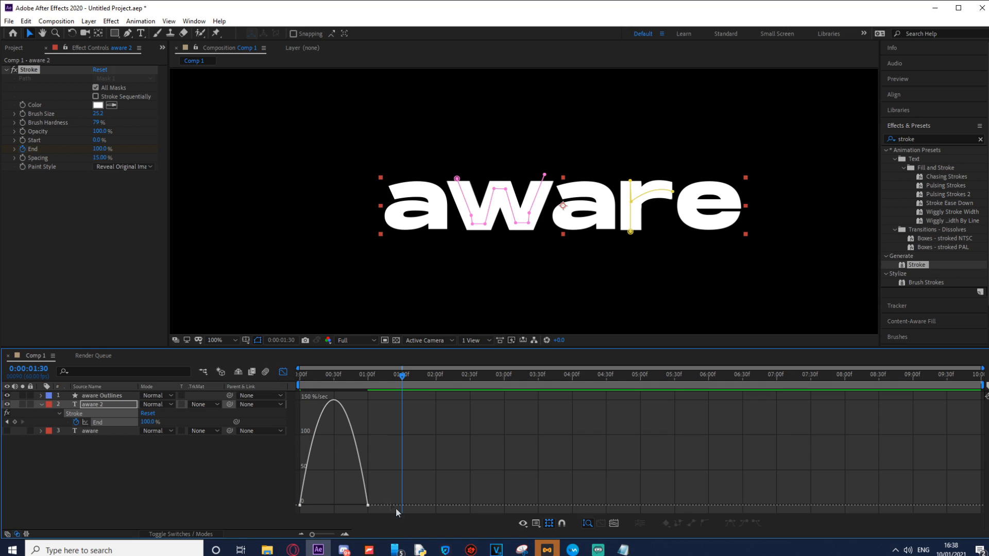
{"action": "left_click_drag", "start_coordinate": [387, 487], "coordinate": [265, 513]}
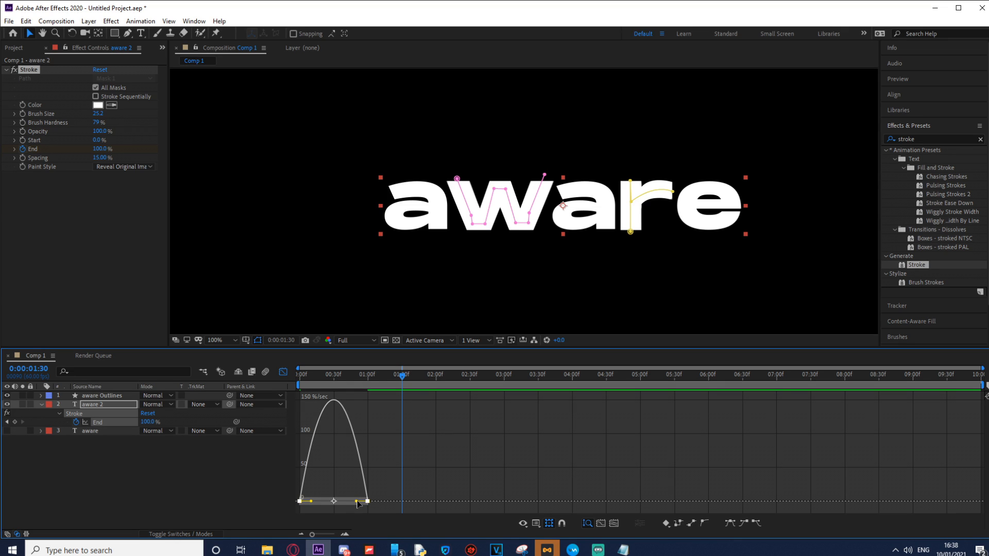
{"action": "left_click_drag", "start_coordinate": [355, 504], "coordinate": [342, 502]}
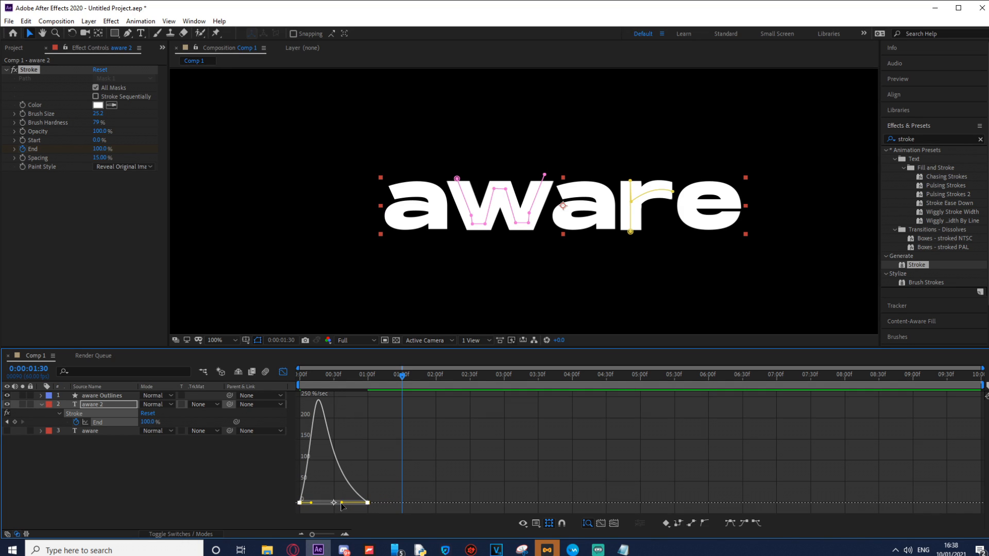
- Try moving the last End keyframe slightly past one second in the speed graph and preview the reveal
{"action": "left_click_drag", "start_coordinate": [366, 501], "coordinate": [347, 502]}
{"action": "left_click_drag", "start_coordinate": [332, 374], "coordinate": [299, 375]}
{"action": "key", "text": "space"}
{"action": "left_click", "coordinate": [392, 379]}
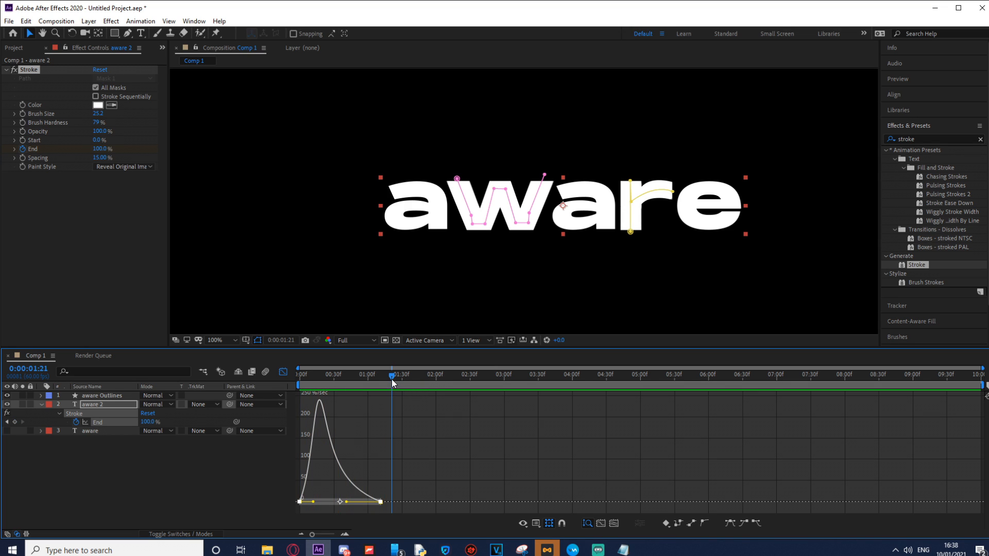
{"action": "key", "text": "space"}
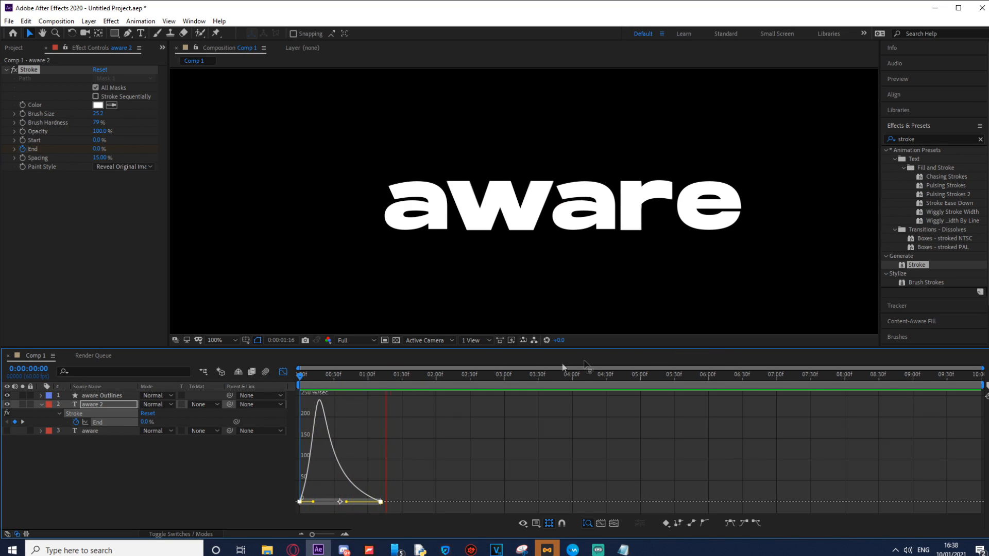
{"action": "key", "text": "space"}
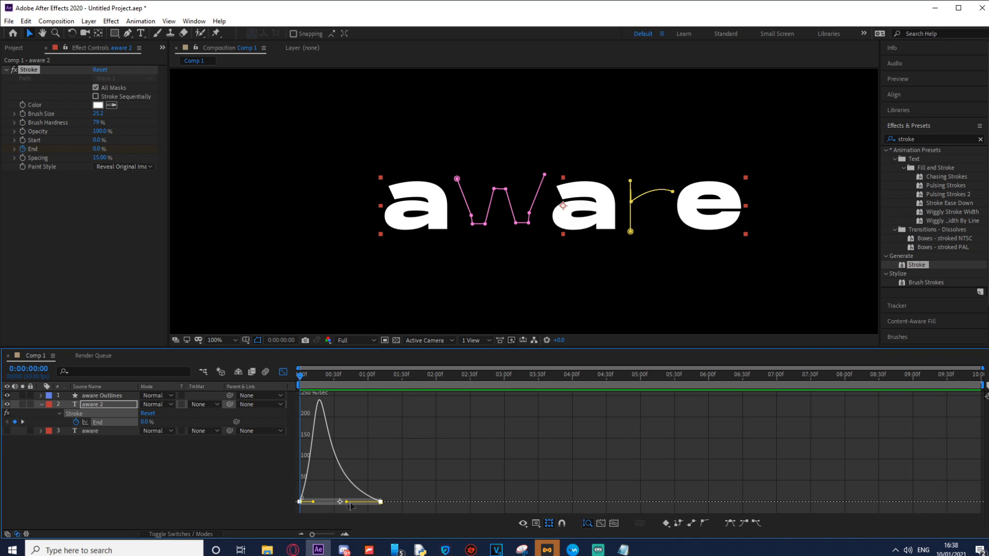
- Move the last End keyframe back to about one second, preview the faster reveal, and return to the layer bar view
{"action": "left_click_drag", "start_coordinate": [380, 501], "coordinate": [337, 502]}
{"action": "key", "text": "space"}
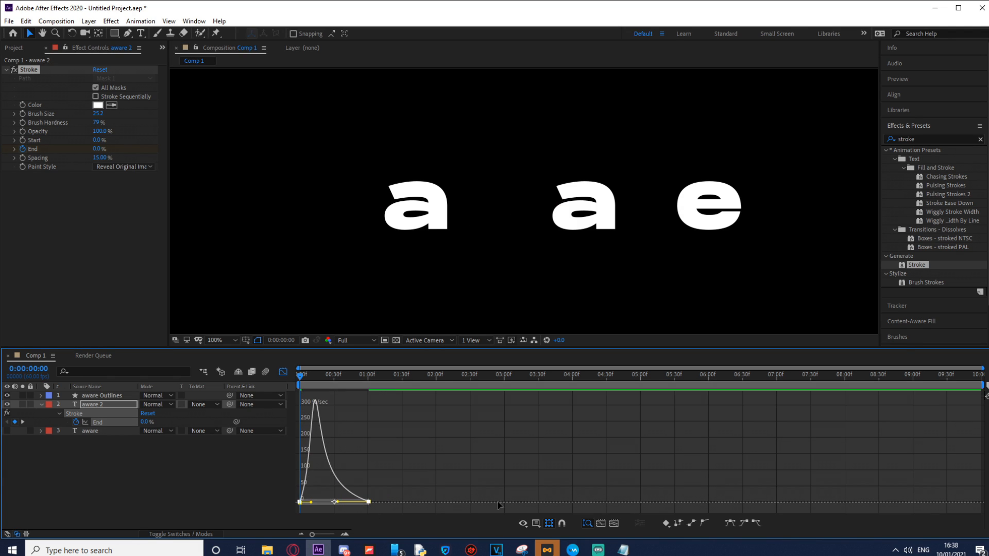
{"action": "key", "text": "space"}
{"action": "key", "text": "space"}
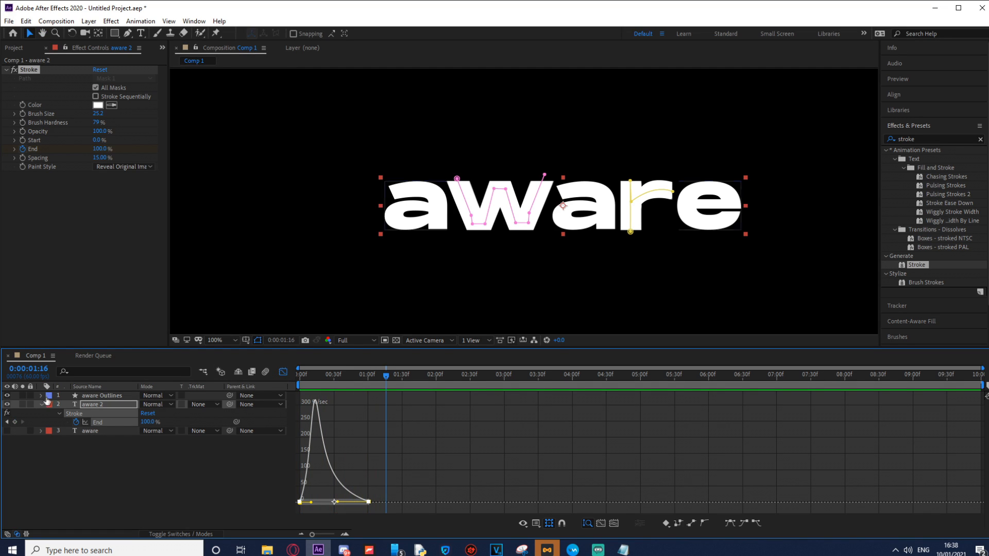
{"action": "left_click", "coordinate": [41, 404]}
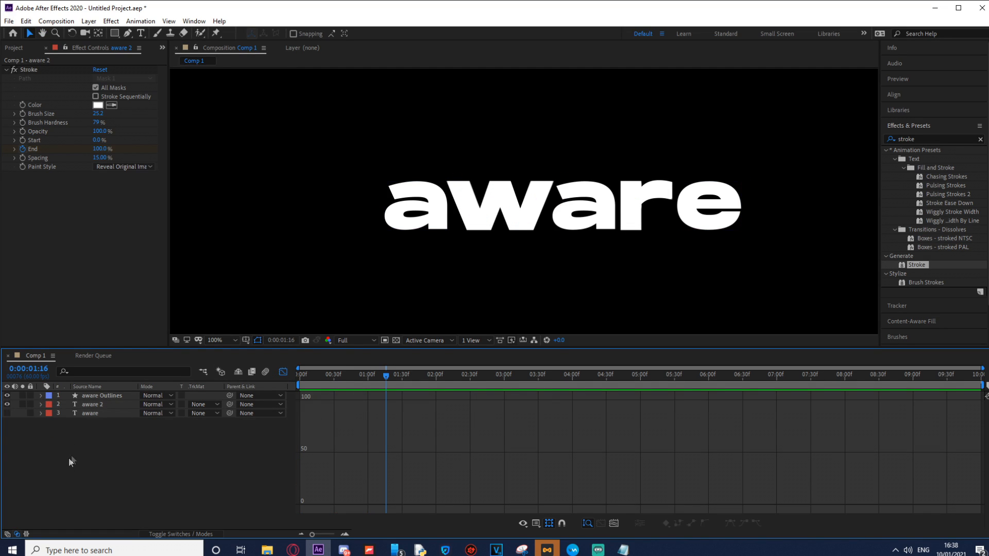
{"action": "left_click", "coordinate": [283, 372]}
- Create shapes from the text of the aware 2 layer
{"action": "left_click", "coordinate": [94, 404]}
{"action": "right_click", "coordinate": [94, 405]}
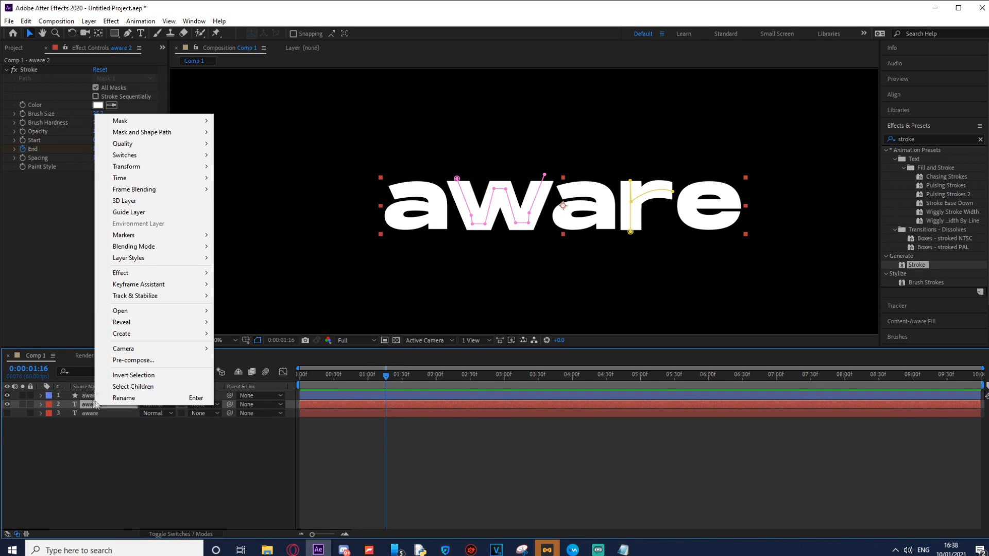
{"action": "mouse_move", "coordinate": [143, 338]}
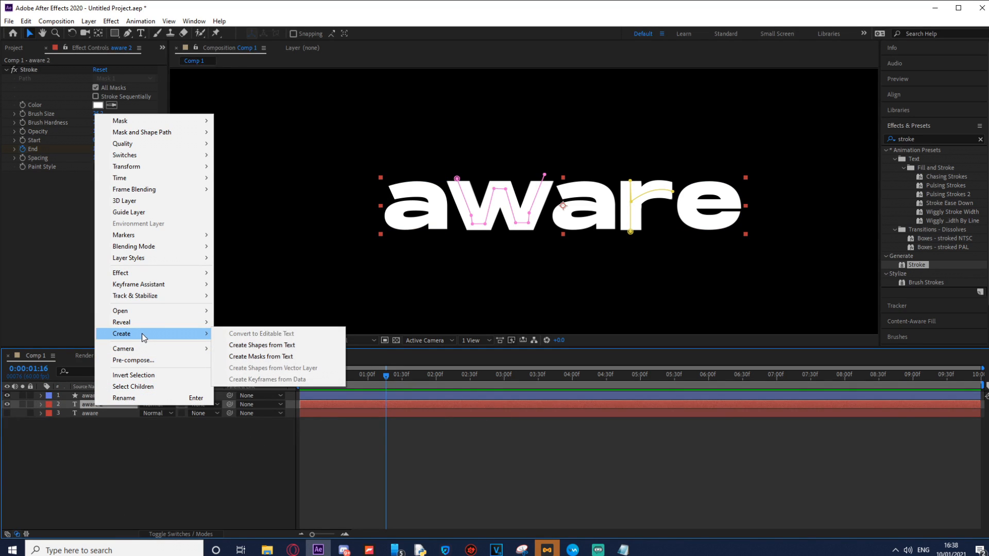
{"action": "left_click", "coordinate": [252, 346]}
{"action": "left_click", "coordinate": [216, 480]}
- Duplicate the aware 2 Outlines layer, keeping a single copy
{"action": "left_click", "coordinate": [339, 404]}
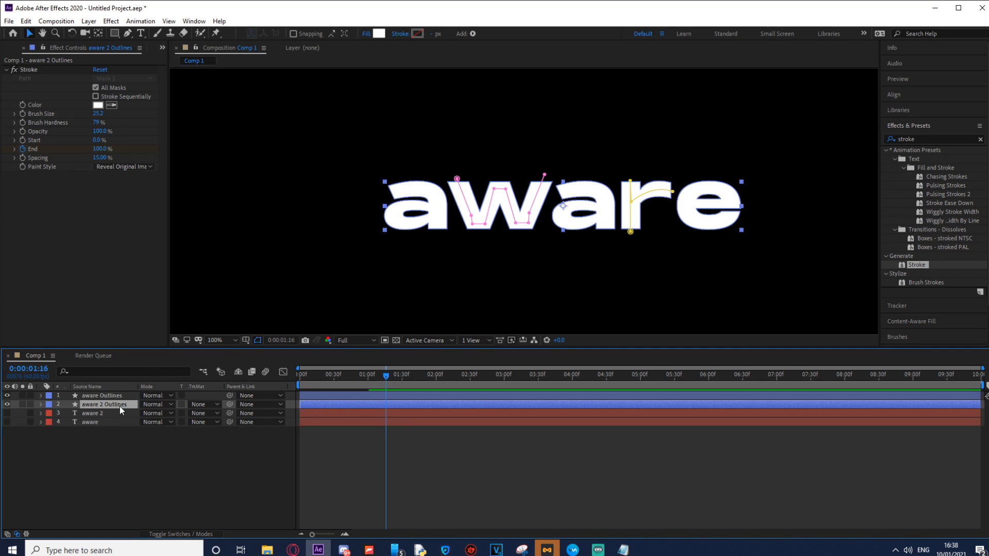
{"action": "key", "text": "ctrl+d"}
{"action": "key", "text": "ctrl+d"}
{"action": "key", "text": "Delete"}
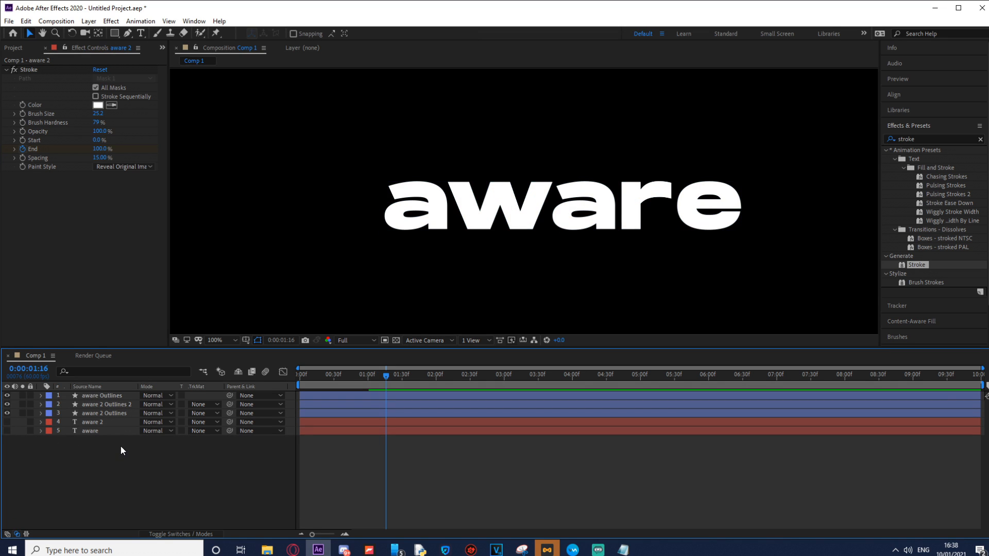
{"action": "left_click", "coordinate": [109, 414]}
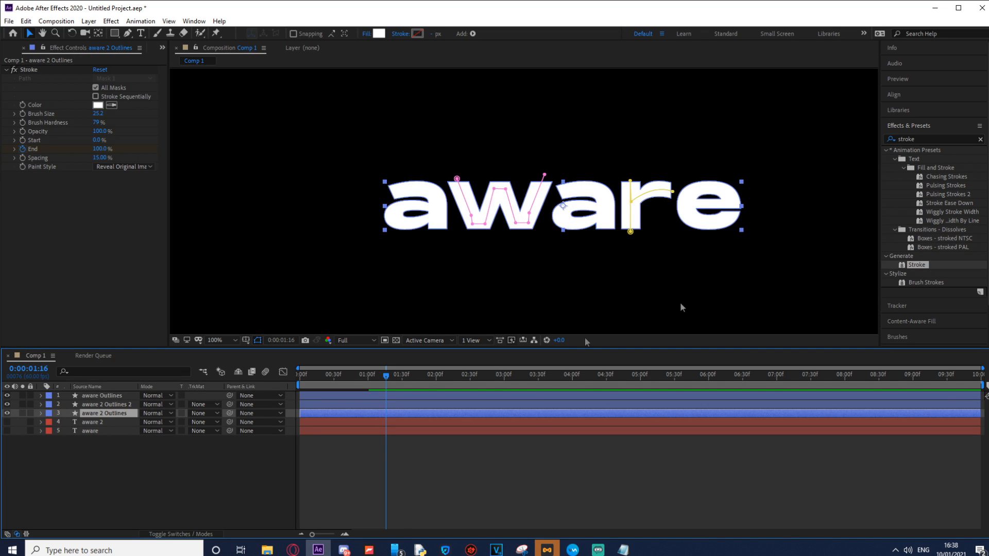
{"action": "left_click", "coordinate": [937, 137]}
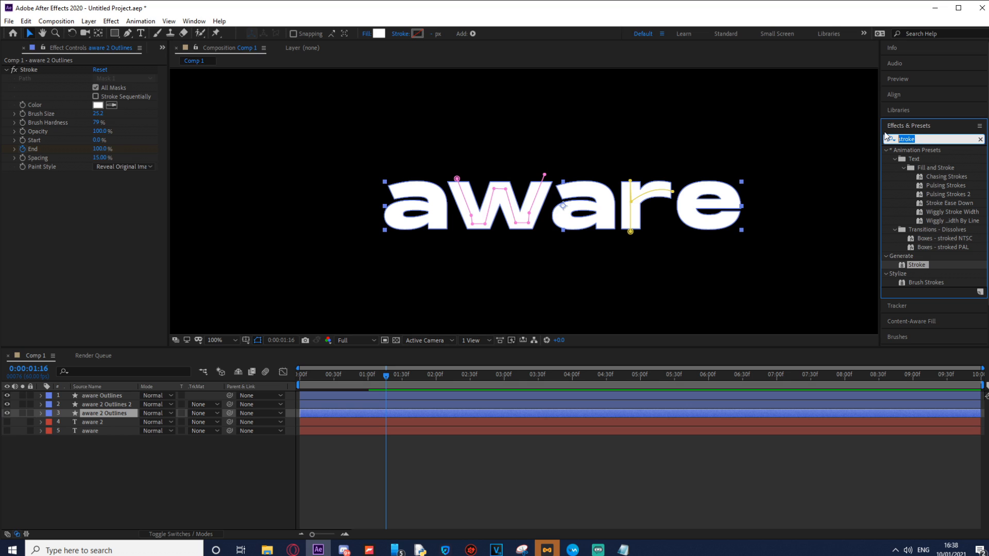
{"action": "type", "text": "echo"}
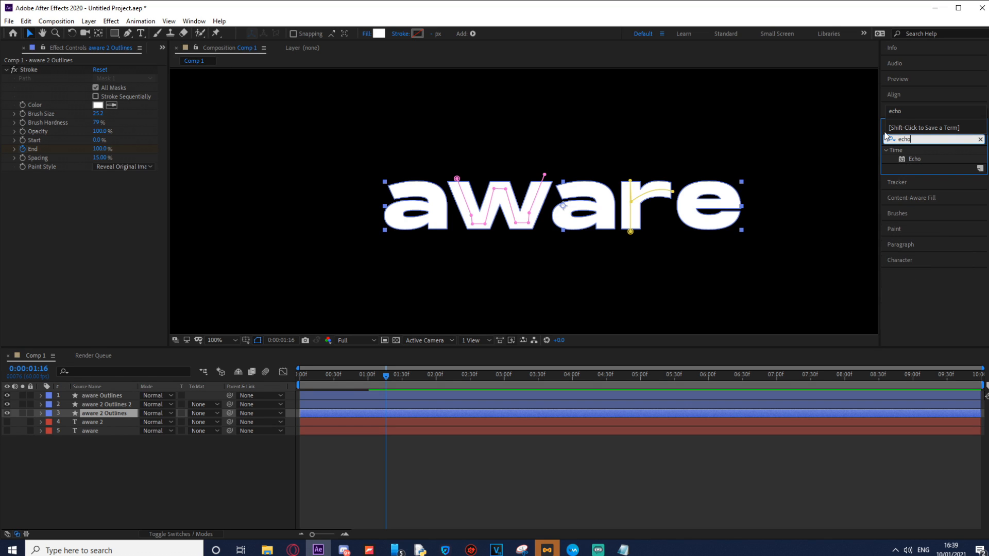
{"action": "left_click_drag", "start_coordinate": [914, 159], "coordinate": [110, 410]}
{"action": "left_click_drag", "start_coordinate": [915, 159], "coordinate": [926, 149]}
{"action": "left_click", "coordinate": [927, 141]}
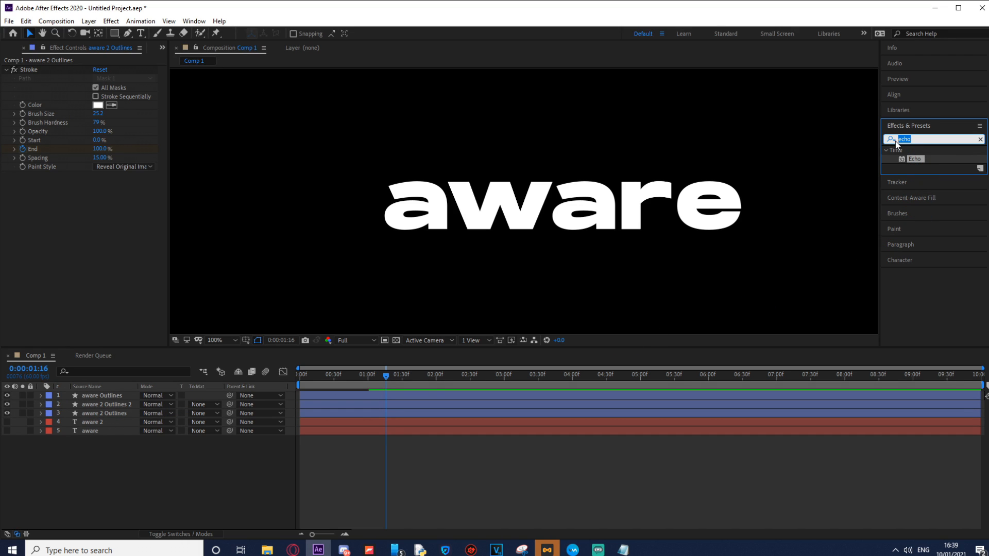
- Search the effects for 4 and apply 4-Color Gradient to the aware 2 Outlines layer
{"action": "key", "text": "BackSpace"}
{"action": "left_click", "coordinate": [896, 141]}
{"action": "type", "text": "4"}
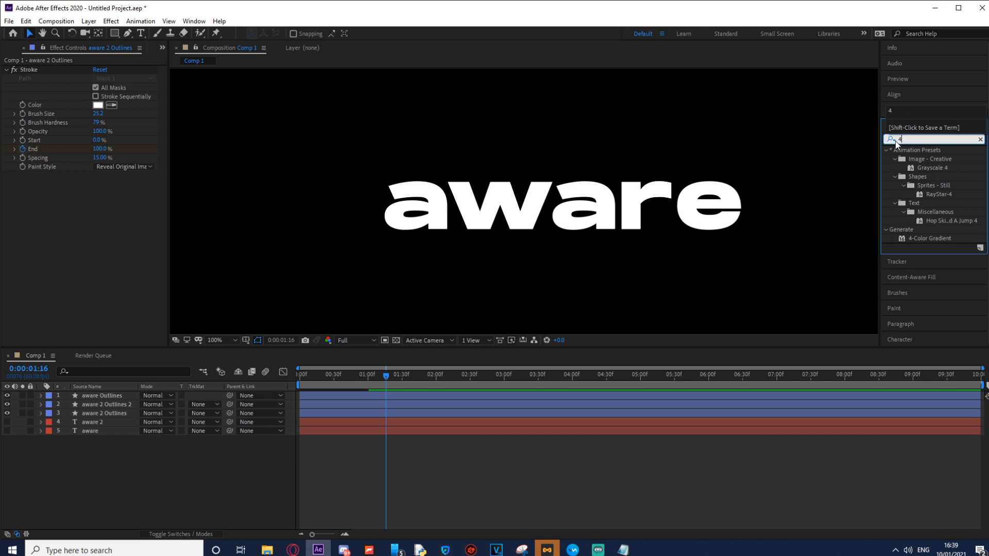
{"action": "left_click_drag", "start_coordinate": [939, 239], "coordinate": [110, 415]}
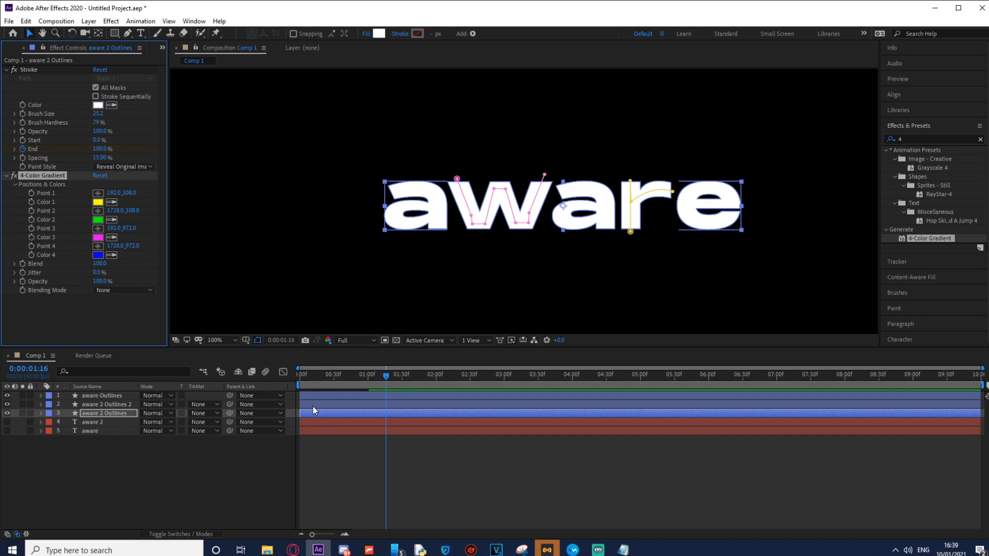
- Shift the aware 2 Outlines 2 layer a few frames later so the gradient stroke leads it, and preview
{"action": "left_click_drag", "start_coordinate": [313, 407], "coordinate": [320, 405]}
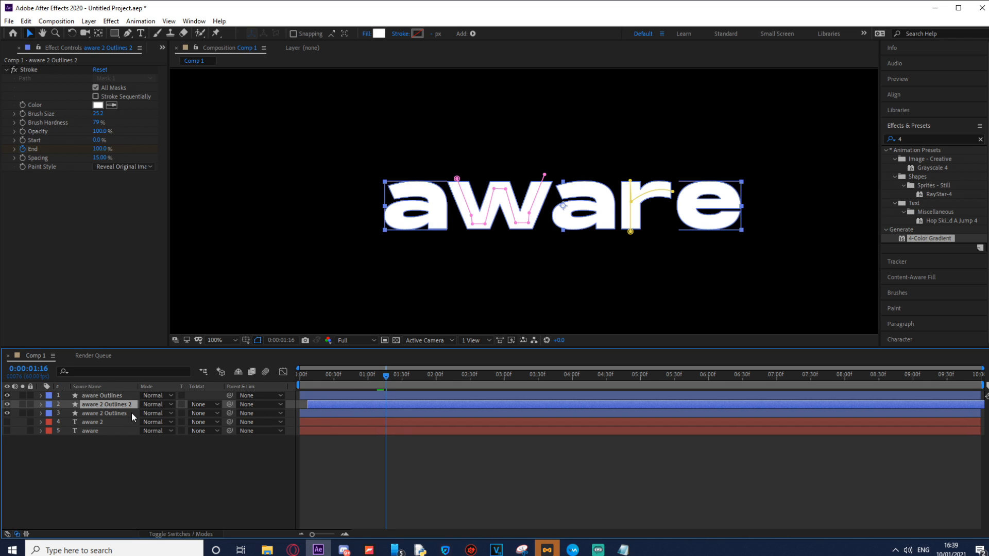
{"action": "left_click", "coordinate": [132, 412]}
{"action": "left_click_drag", "start_coordinate": [351, 372], "coordinate": [298, 370]}
{"action": "key", "text": "space"}
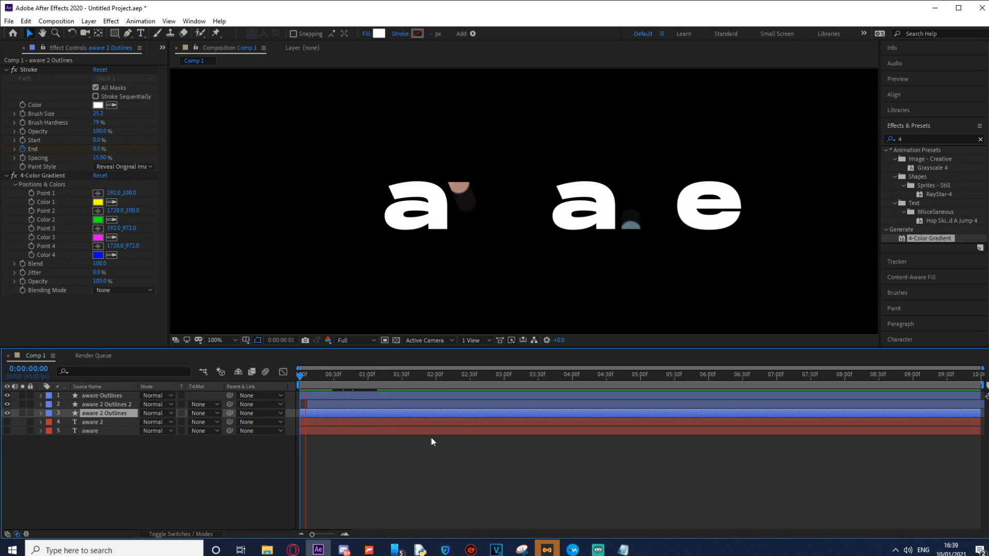
{"action": "key", "text": "space"}
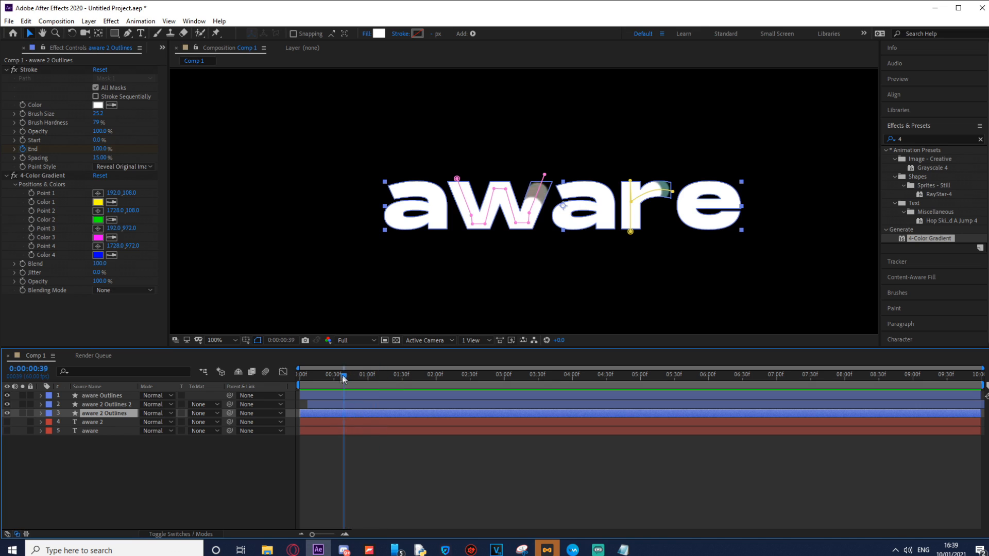
- Fine-tune the start offset of aware 2 Outlines 2 to a few frames behind the gradient layer and preview the reveal
{"action": "mouse_move", "coordinate": [474, 381]}
{"action": "left_mouse_down"}
{"action": "mouse_move", "coordinate": [363, 397]}
{"action": "mouse_move", "coordinate": [416, 414]}
{"action": "mouse_move", "coordinate": [371, 381]}
{"action": "mouse_move", "coordinate": [317, 377]}
{"action": "mouse_move", "coordinate": [339, 404]}
{"action": "left_mouse_up"}
{"action": "left_click", "coordinate": [345, 404]}
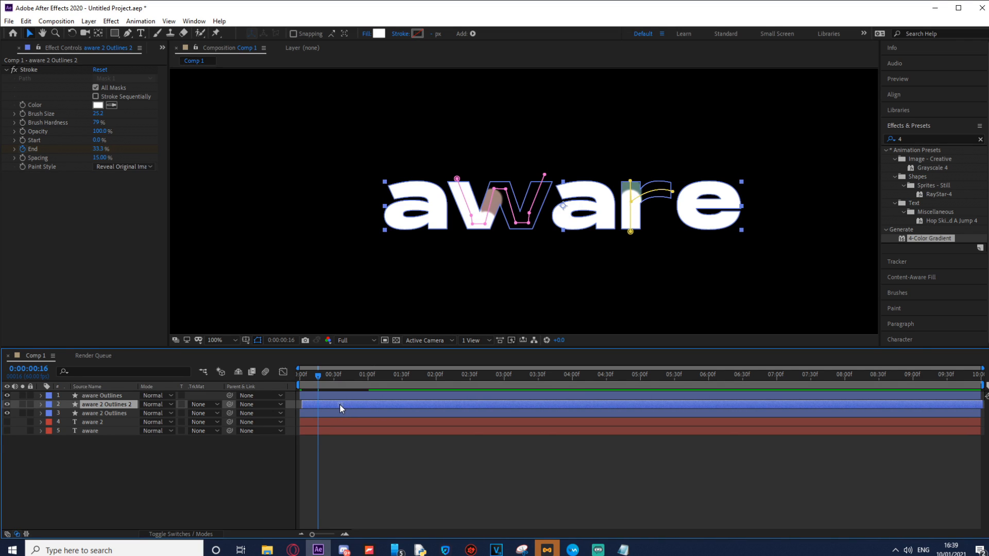
{"action": "key", "text": "space"}
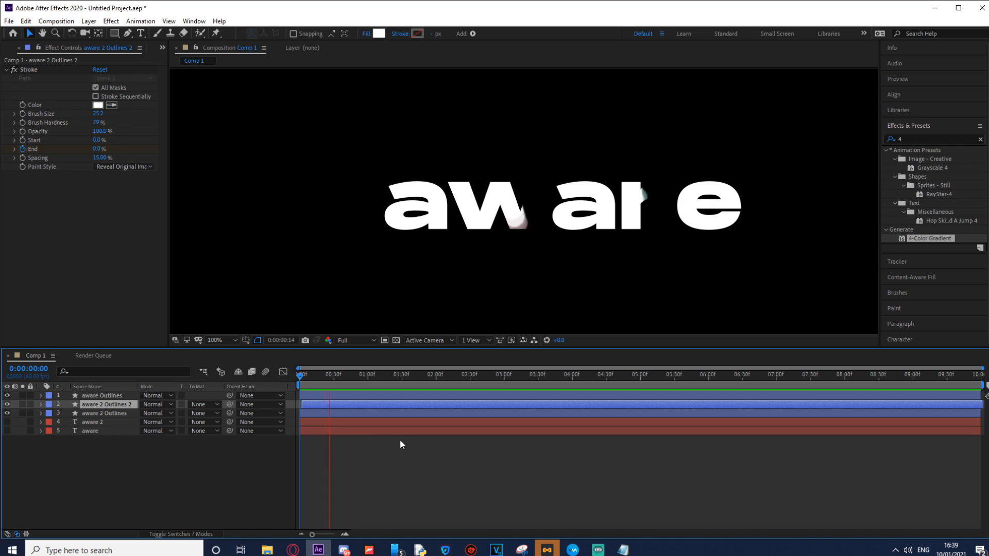
{"action": "left_click_drag", "start_coordinate": [353, 405], "coordinate": [297, 378]}
{"action": "key", "text": "space"}
{"action": "key", "text": "space"}
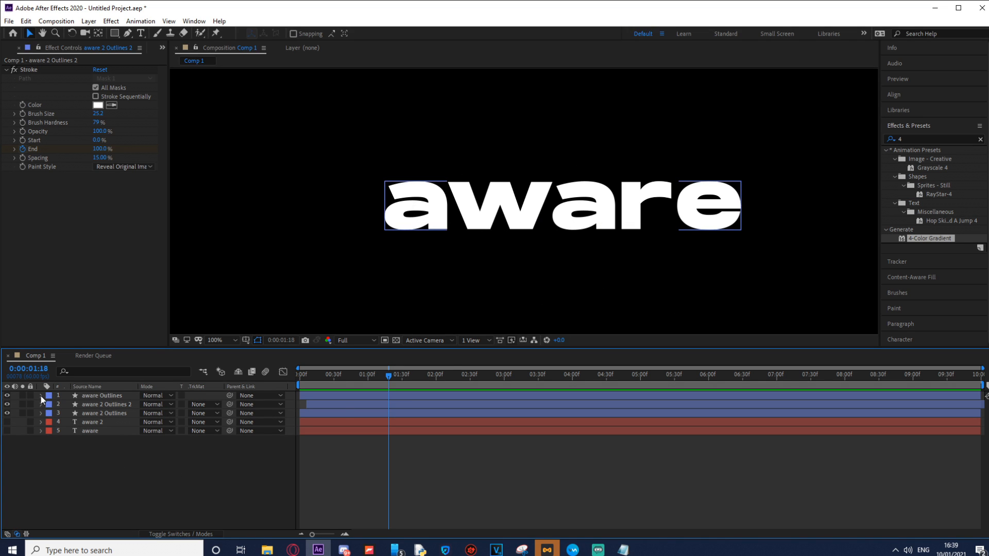
- Enable Scale keyframing at 0:00:01:18 for the first letter a in the aware Outlines layer
{"action": "left_click", "coordinate": [118, 399]}
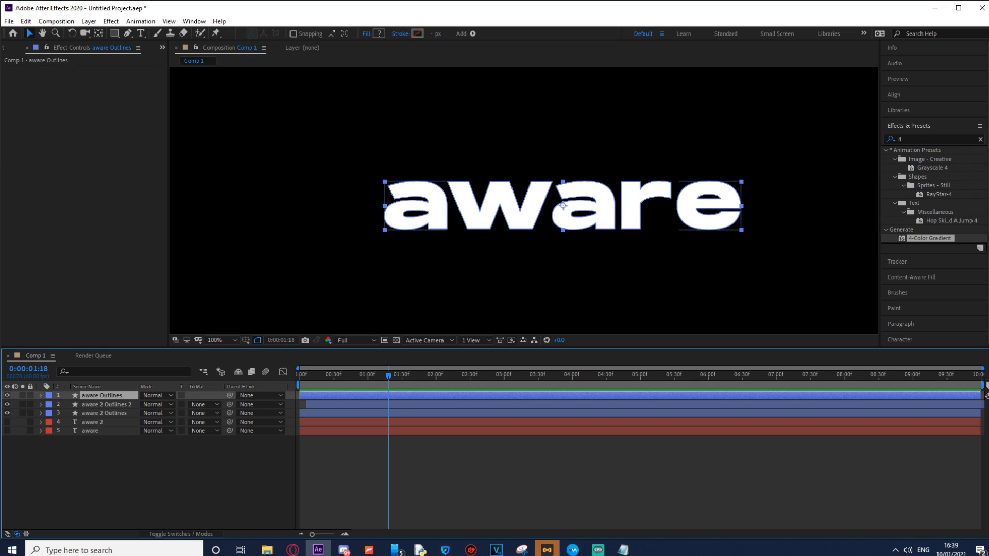
{"action": "left_click", "coordinate": [40, 395]}
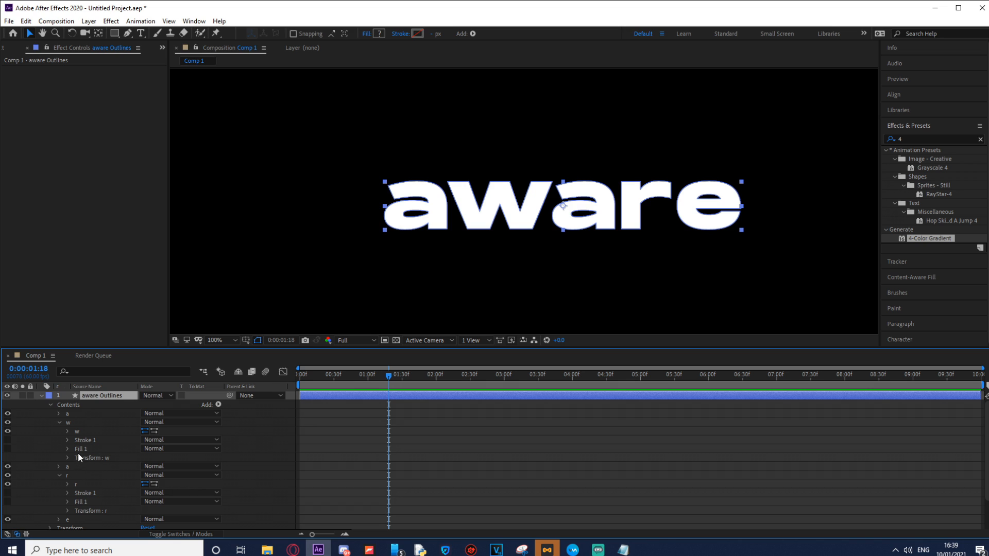
{"action": "left_click", "coordinate": [58, 421]}
{"action": "left_click", "coordinate": [58, 414]}
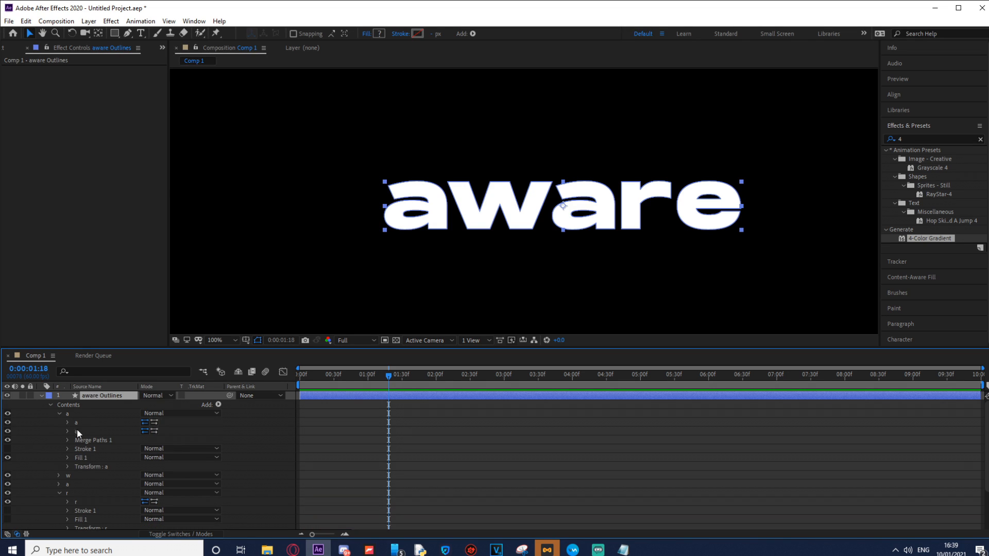
{"action": "left_click", "coordinate": [67, 466]}
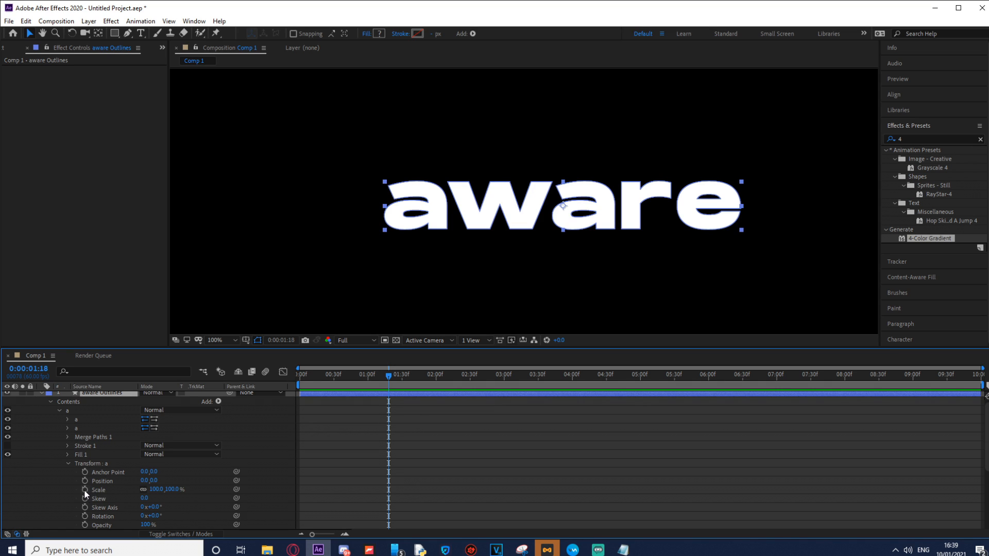
{"action": "left_click", "coordinate": [84, 489]}
- Enable Scale keyframing at 0:00:01:18 for the second a and the e of aware Outlines
{"action": "scroll", "coordinate": [61, 478], "scroll_direction": "down", "scroll_amount": 5}
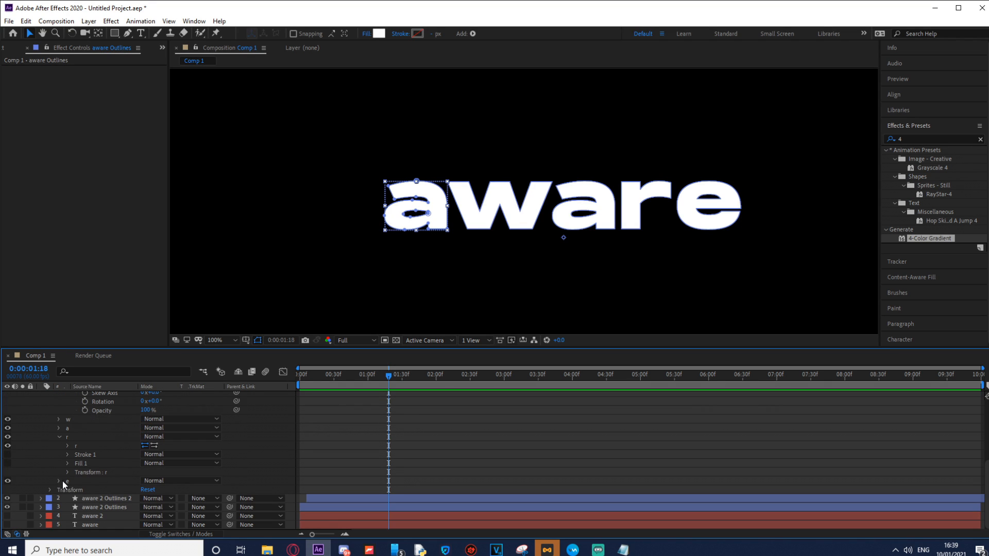
{"action": "left_click", "coordinate": [59, 428]}
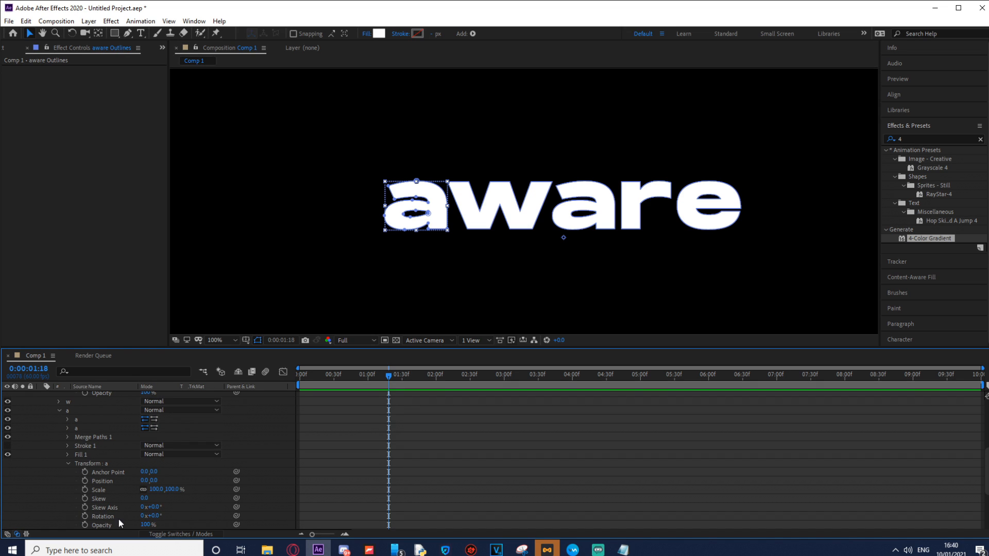
{"action": "left_click", "coordinate": [84, 489]}
{"action": "scroll", "coordinate": [47, 444], "scroll_direction": "down", "scroll_amount": 2}
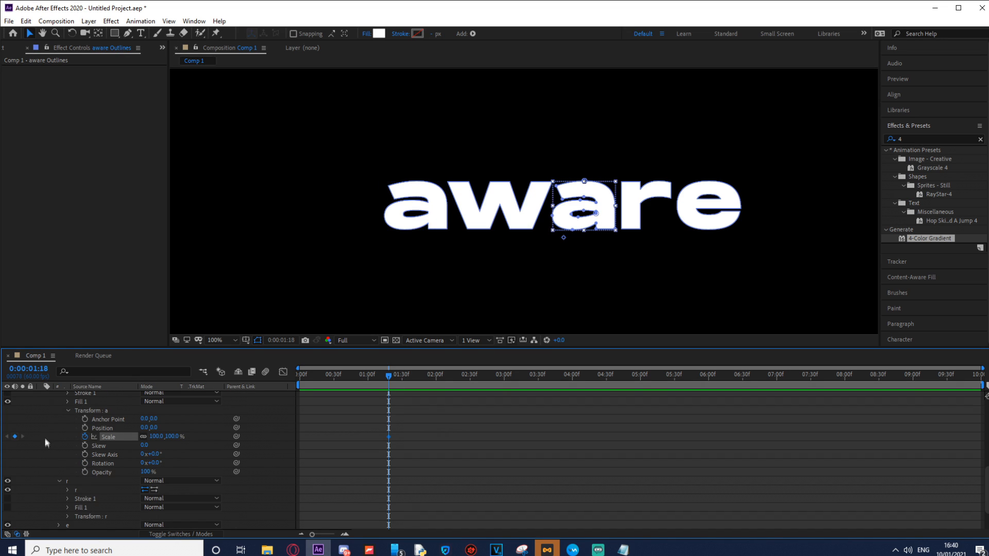
{"action": "left_click", "coordinate": [68, 410]}
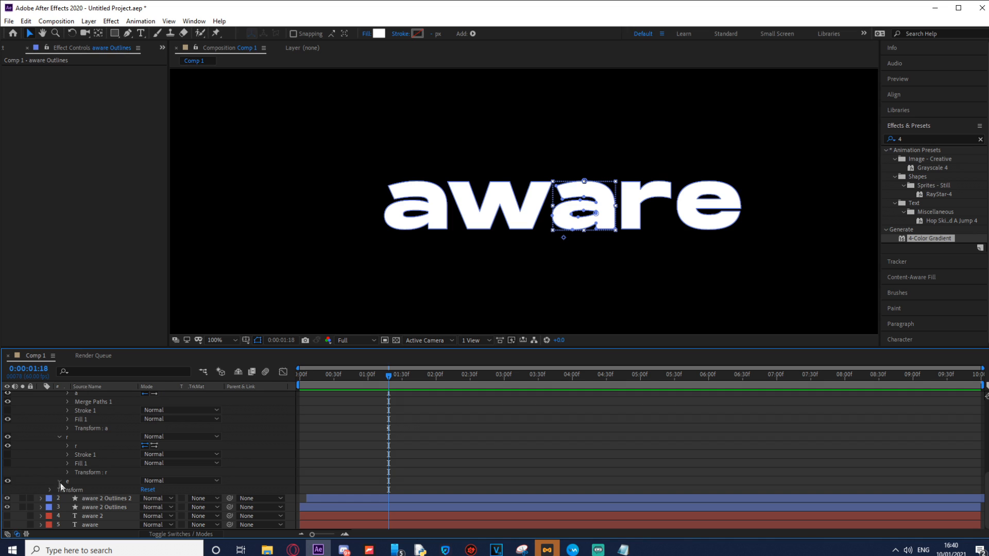
{"action": "left_click", "coordinate": [58, 481]}
{"action": "left_click", "coordinate": [68, 526]}
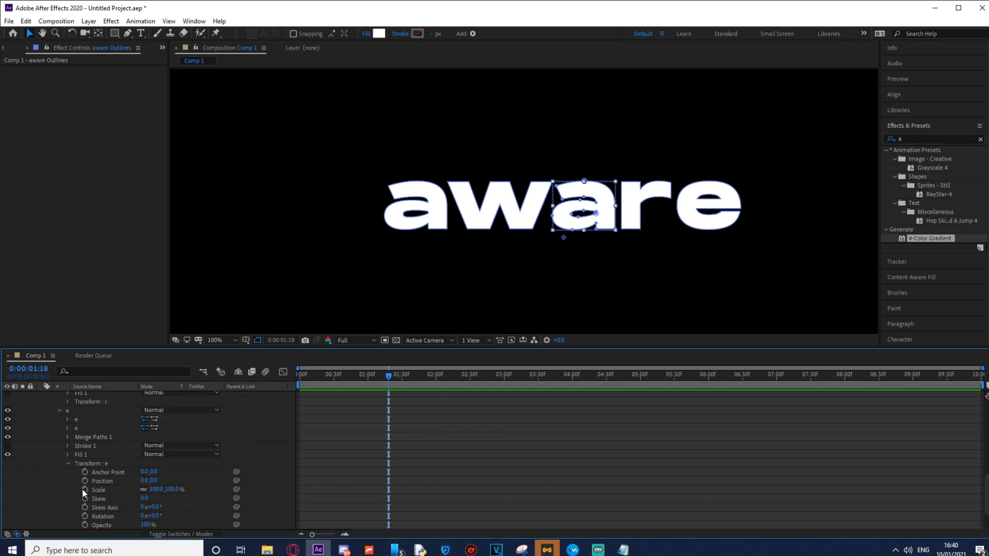
{"action": "left_click", "coordinate": [84, 489]}
- Collapse the aware Outlines layer and filter its properties by "path"
{"action": "scroll", "coordinate": [42, 469], "scroll_direction": "up", "scroll_amount": 5}
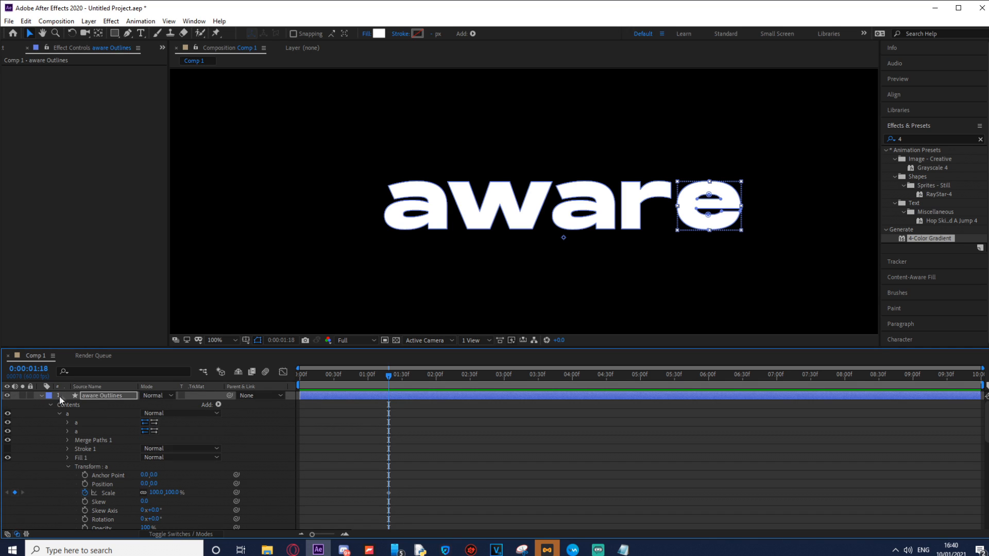
{"action": "left_click", "coordinate": [42, 397]}
{"action": "left_click", "coordinate": [103, 403]}
{"action": "left_click", "coordinate": [112, 395]}
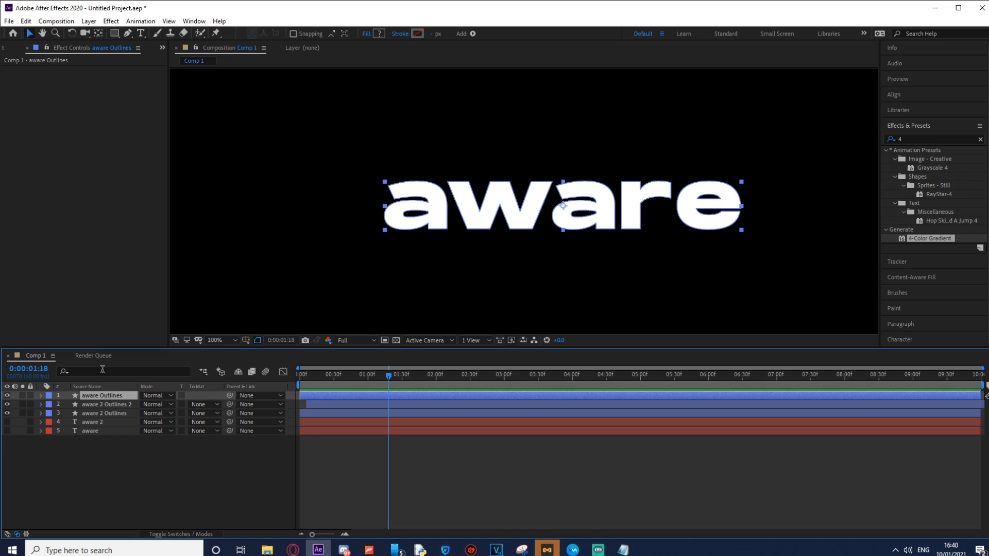
{"action": "left_click", "coordinate": [102, 370]}
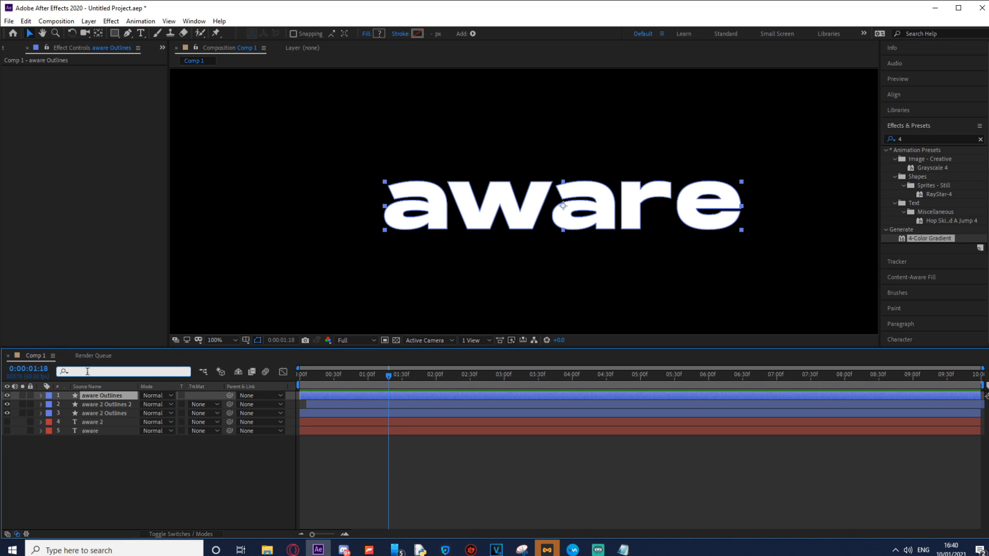
{"action": "type", "text": "path"}
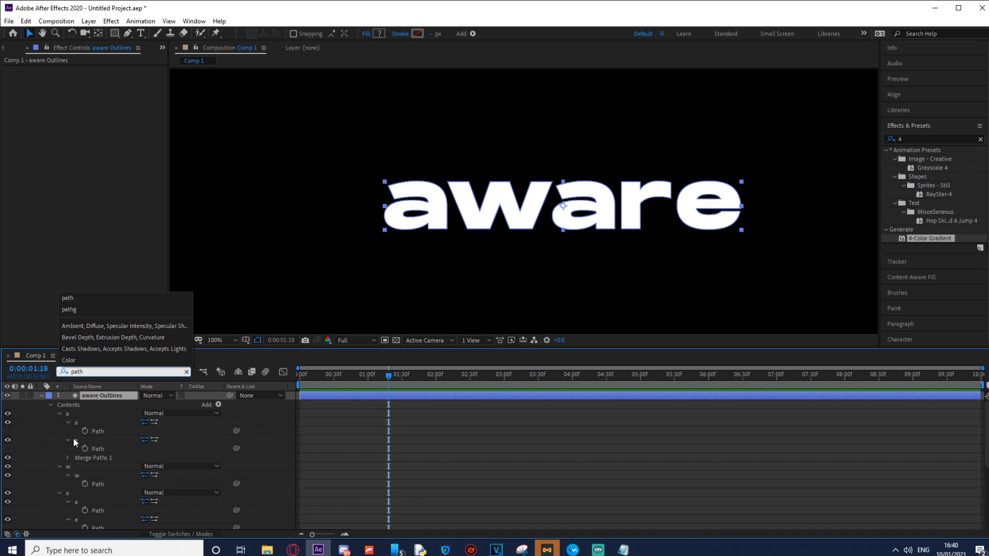
- Enable keyframing at 0:00:01:18 on both Path properties of each a and of the e
{"action": "left_click", "coordinate": [86, 431]}
{"action": "left_click", "coordinate": [85, 449]}
{"action": "scroll", "coordinate": [96, 459], "scroll_direction": "down", "scroll_amount": 1}
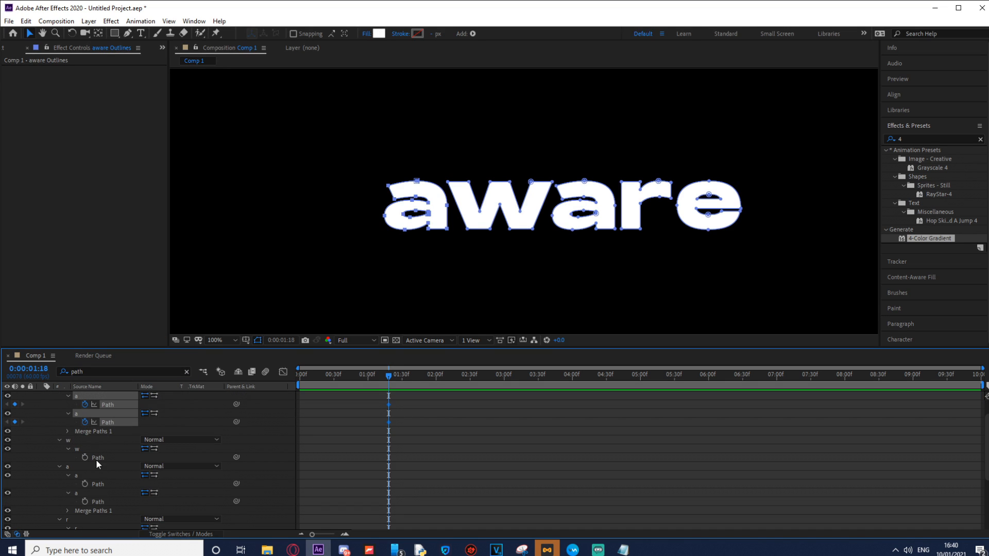
{"action": "left_click", "coordinate": [85, 484]}
{"action": "left_click", "coordinate": [86, 501]}
{"action": "scroll", "coordinate": [73, 506], "scroll_direction": "down", "scroll_amount": 2}
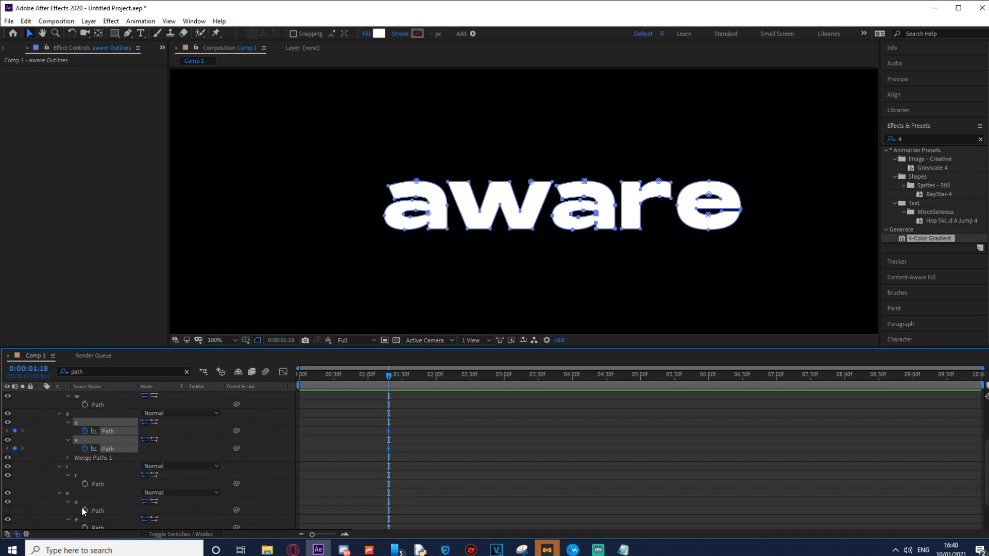
{"action": "left_click", "coordinate": [86, 510]}
{"action": "left_click", "coordinate": [85, 528]}
- Show only the keyframed properties of aware Outlines and move all their keyframes to 0:00:01:00, with the current time at 0:00:00:00
{"action": "scroll", "coordinate": [48, 475], "scroll_direction": "up", "scroll_amount": 3}
{"action": "left_click", "coordinate": [104, 397]}
{"action": "key", "text": "u"}
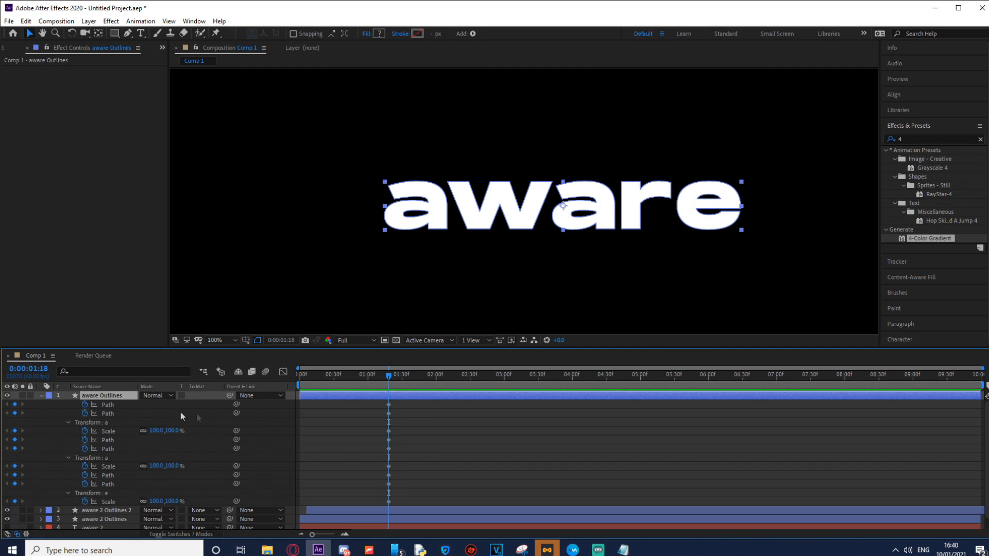
{"action": "left_click_drag", "start_coordinate": [385, 376], "coordinate": [252, 405]}
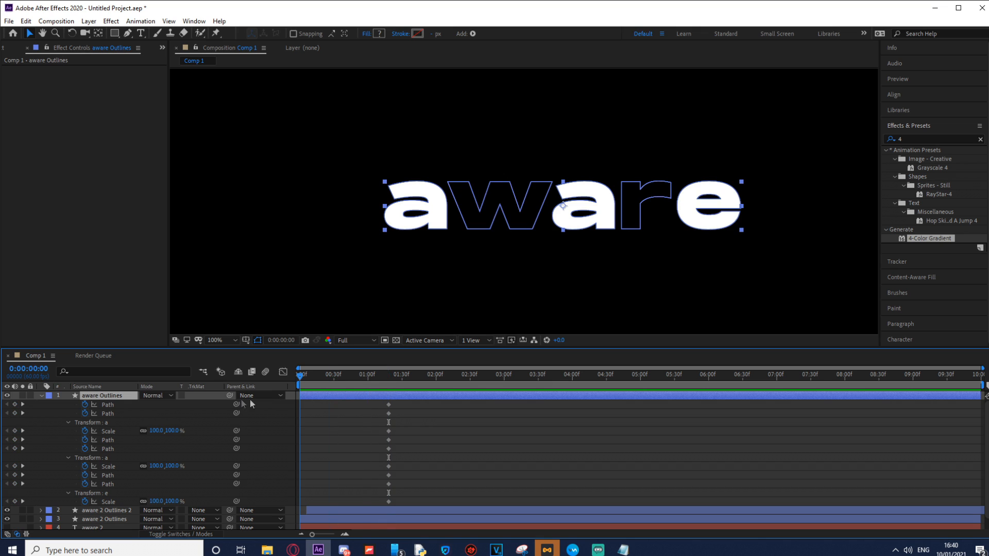
{"action": "left_click_drag", "start_coordinate": [398, 400], "coordinate": [374, 493]}
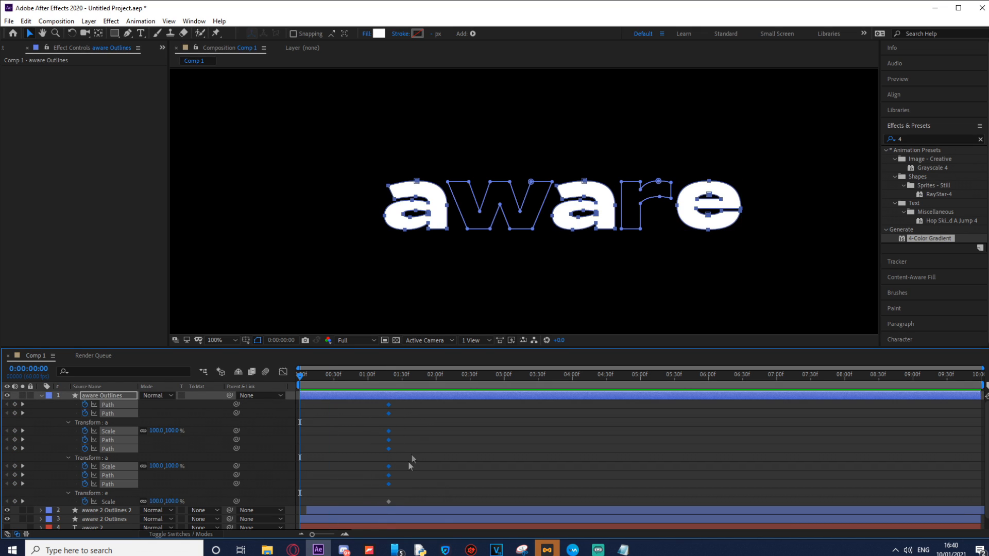
{"action": "left_click_drag", "start_coordinate": [404, 407], "coordinate": [367, 497]}
{"action": "scroll", "coordinate": [89, 526], "scroll_direction": "down", "scroll_amount": 1}
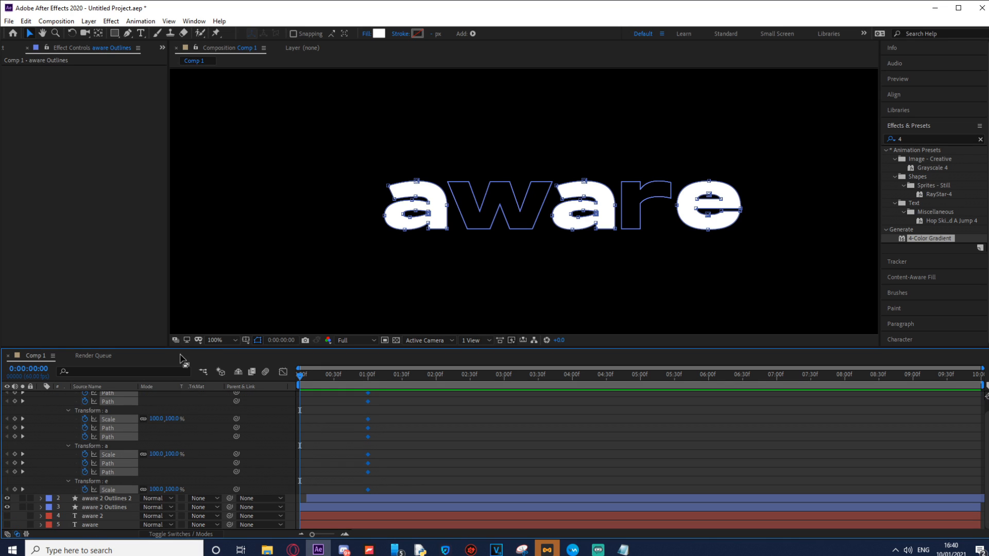
- Enlarge the timeline area and, at 0:00:00:00, move both paths of the first a to the frame's left edge
{"action": "left_click_drag", "start_coordinate": [184, 348], "coordinate": [184, 301]}
{"action": "left_click", "coordinate": [149, 507]}
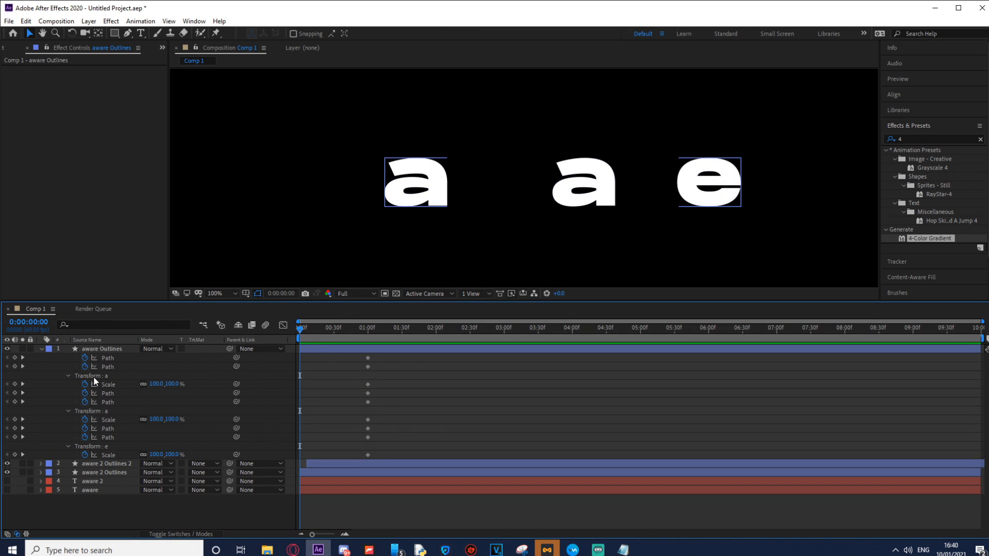
{"action": "left_click", "coordinate": [112, 359]}
{"action": "left_click", "coordinate": [113, 367]}
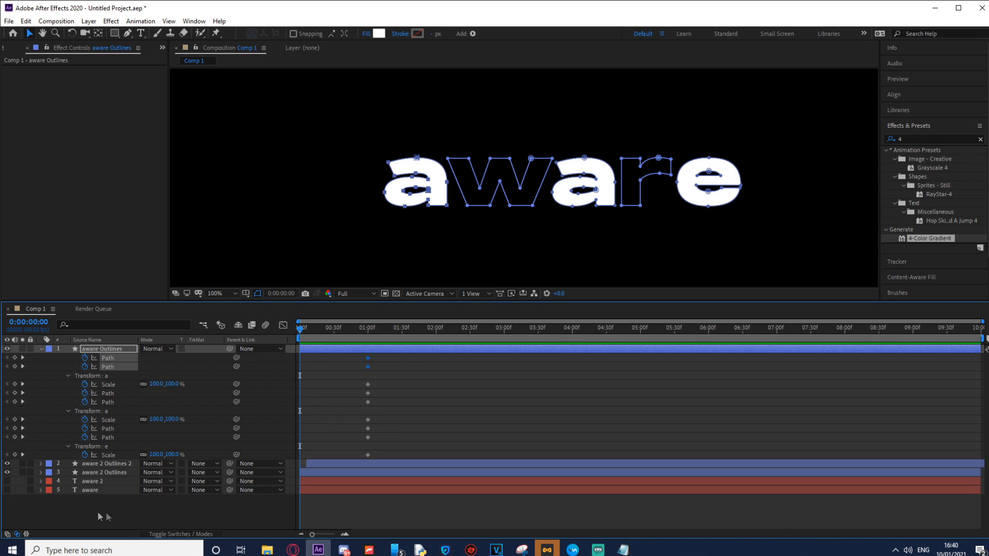
{"action": "left_click", "coordinate": [132, 397]}
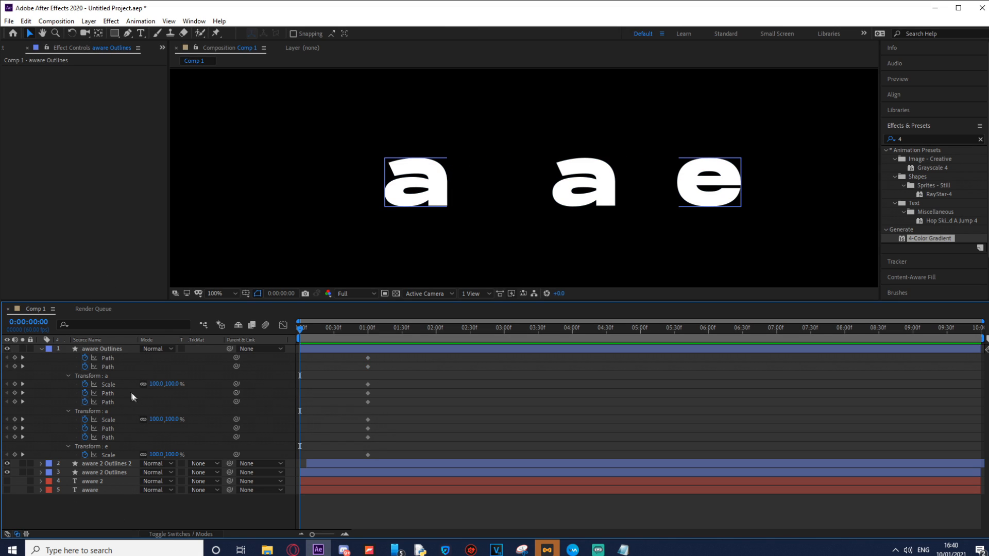
{"action": "left_click", "coordinate": [112, 359]}
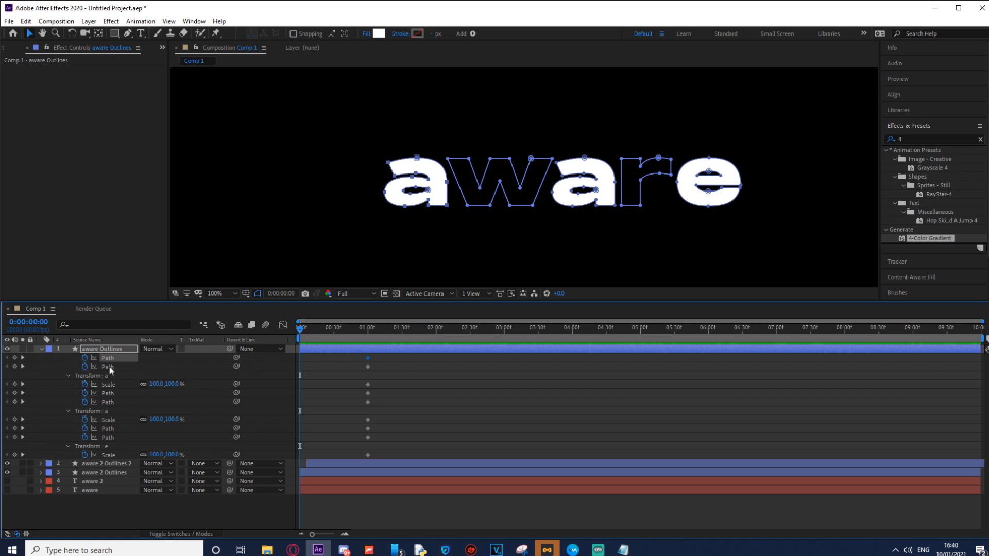
{"action": "left_click", "coordinate": [123, 367], "text": "shift"}
{"action": "key", "text": "comma"}
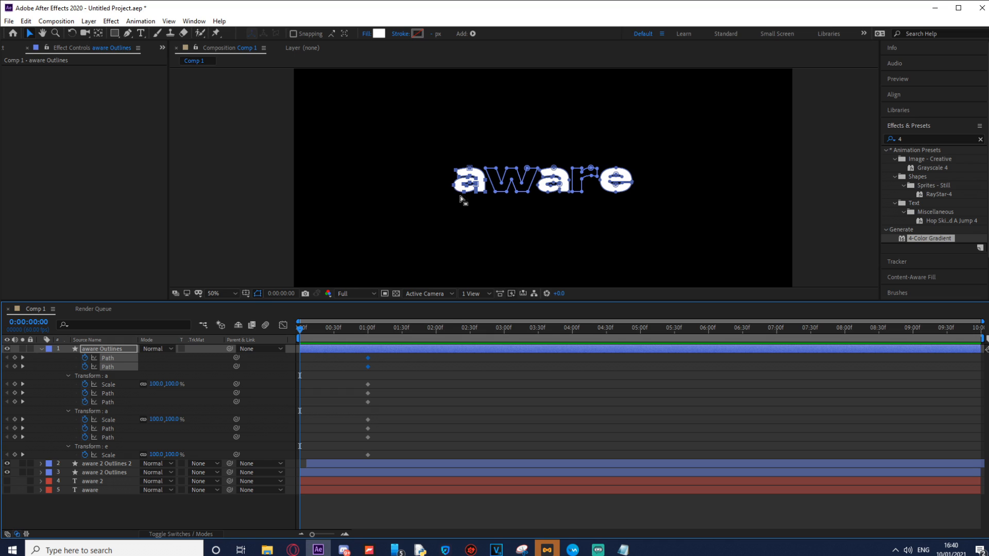
{"action": "left_click_drag", "start_coordinate": [452, 190], "coordinate": [302, 191]}
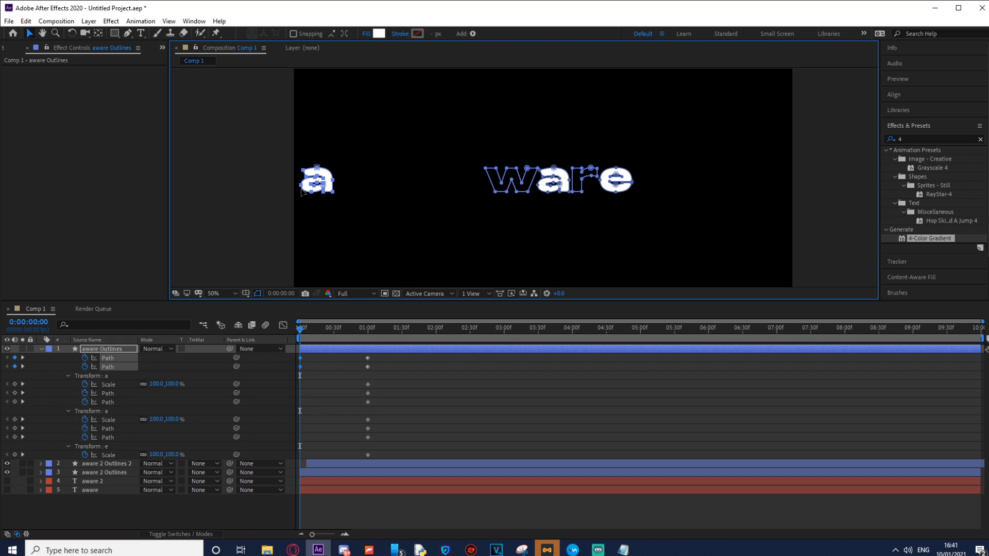
- Move both paths of the second a up to the frame's upper edge at 0:00:00:00
{"action": "left_click", "coordinate": [110, 394]}
{"action": "left_click", "coordinate": [113, 403], "text": "shift"}
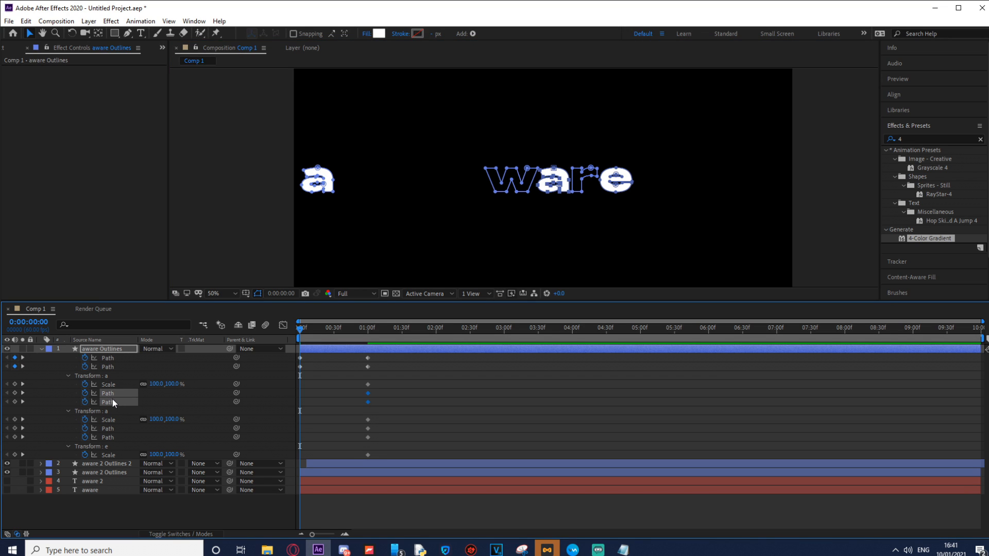
{"action": "left_click_drag", "start_coordinate": [567, 178], "coordinate": [532, 138]}
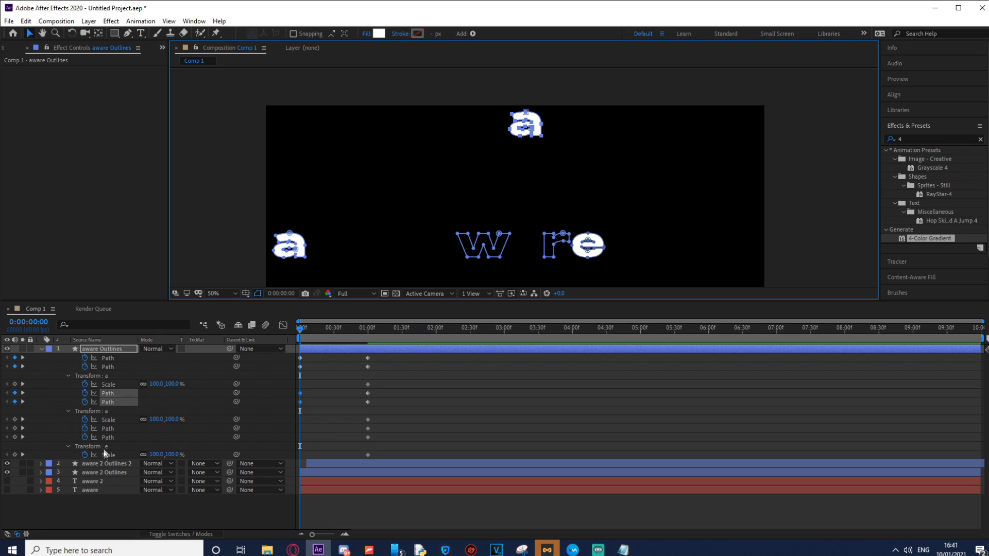
- Move both paths of the e straight down near the frame's lower edge at 0:00:00:00
{"action": "left_click", "coordinate": [111, 431]}
{"action": "left_click", "coordinate": [113, 439], "text": "shift"}
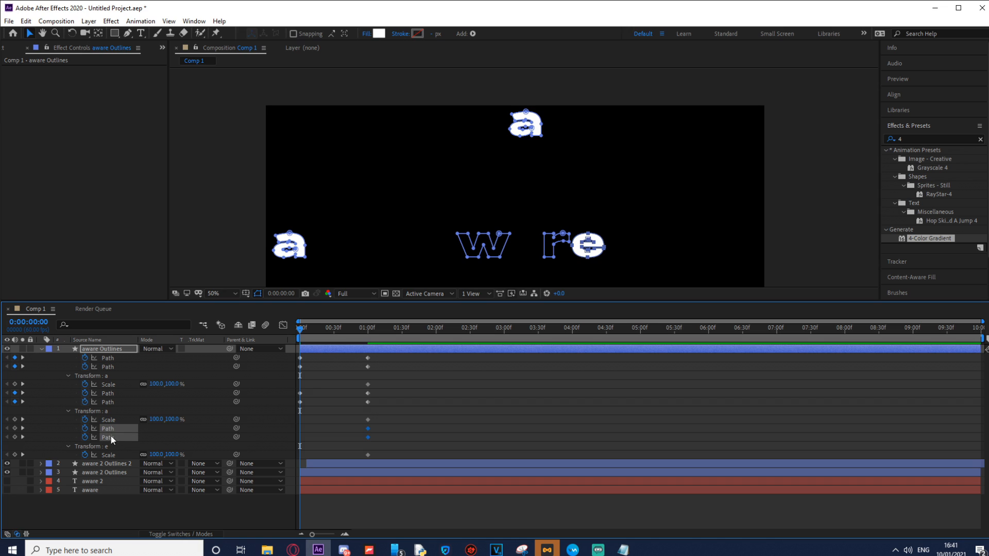
{"action": "left_click_drag", "start_coordinate": [590, 255], "coordinate": [574, 283]}
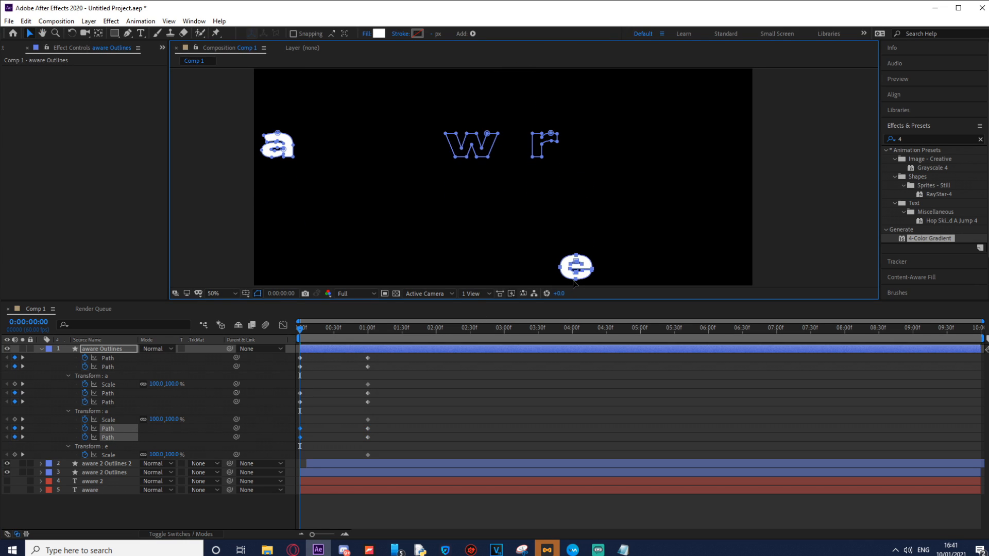
- Deselect the paths and preview the letters flying in from the frame edges
{"action": "left_click", "coordinate": [90, 517]}
{"action": "key", "text": "h"}
{"action": "mouse_move", "coordinate": [397, 123]}
{"action": "left_mouse_down"}
{"action": "mouse_move", "coordinate": [380, 209]}
{"action": "mouse_move", "coordinate": [380, 124]}
{"action": "left_mouse_up"}
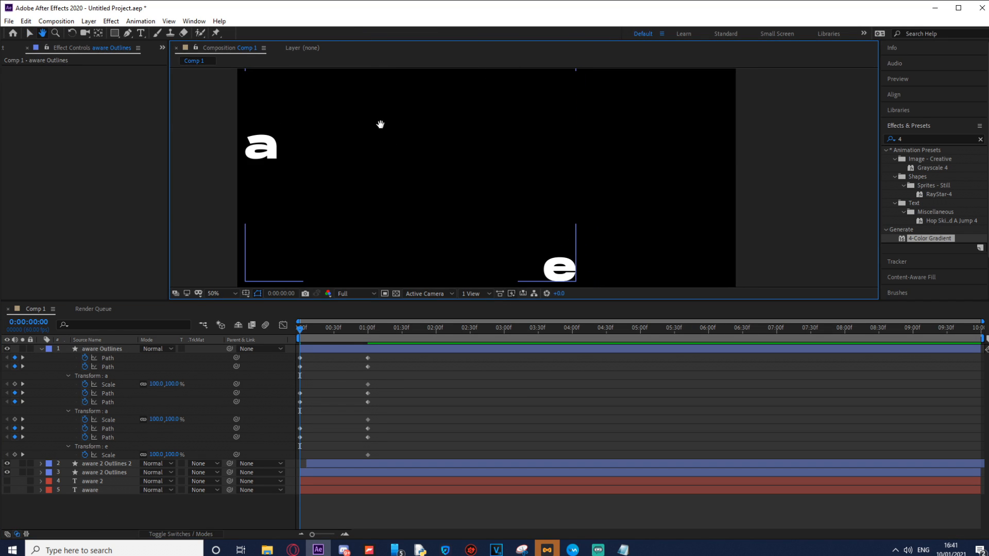
{"action": "key", "text": "v"}
{"action": "left_click", "coordinate": [380, 367]}
{"action": "key", "text": "space"}
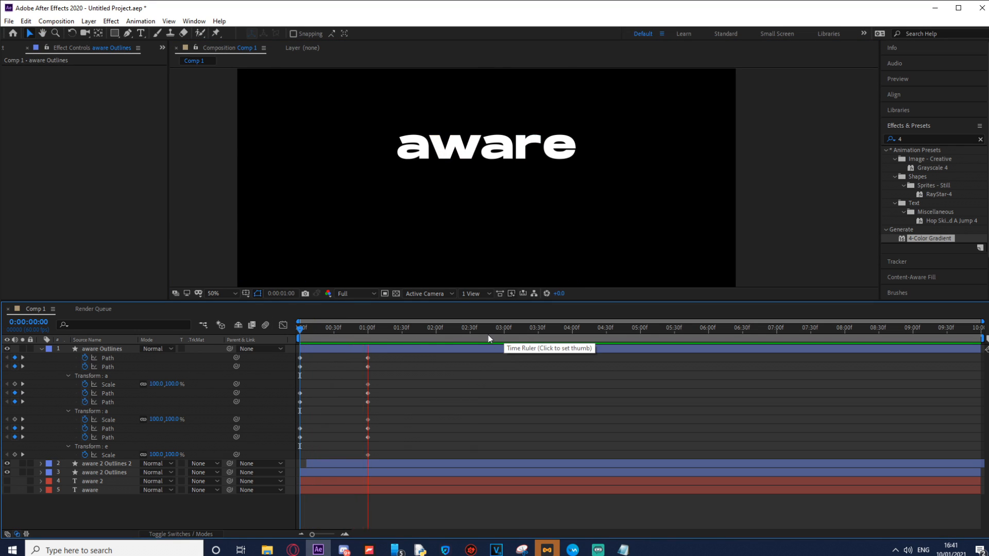
{"action": "left_click_drag", "start_coordinate": [403, 326], "coordinate": [263, 381]}
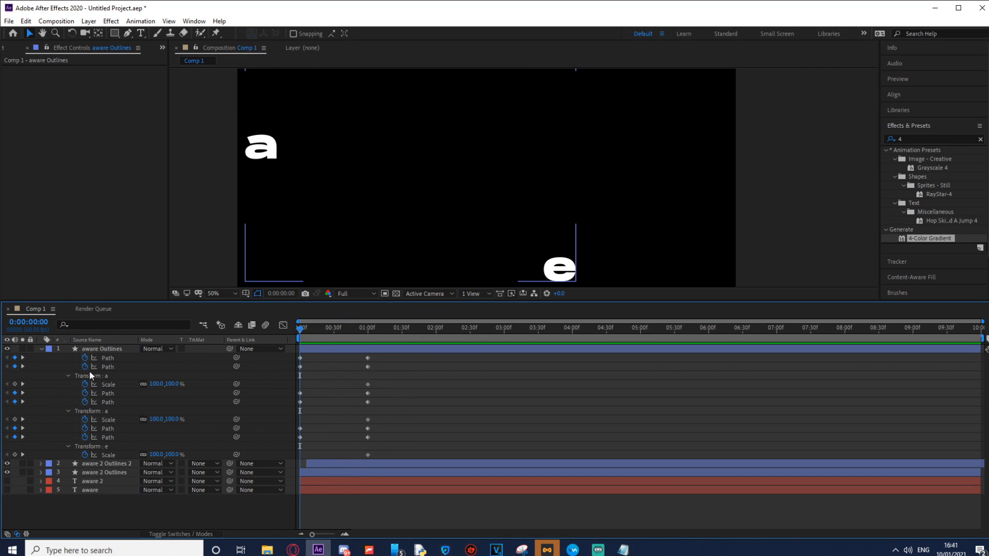
- At 0:00:00:45, move both paths of the second a slightly below its final position as an overshoot, and preview the motion
{"action": "left_click_drag", "start_coordinate": [301, 327], "coordinate": [351, 329]}
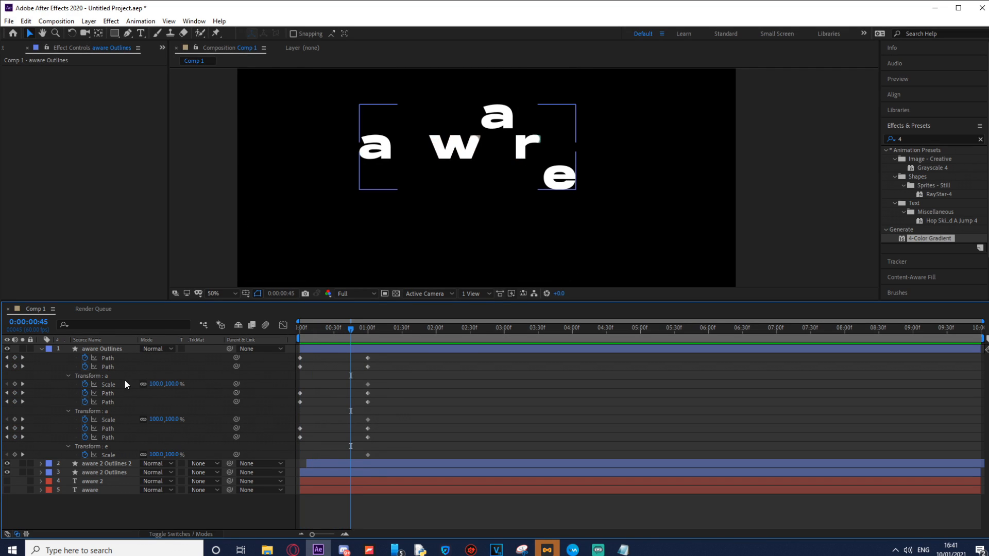
{"action": "left_click", "coordinate": [108, 393]}
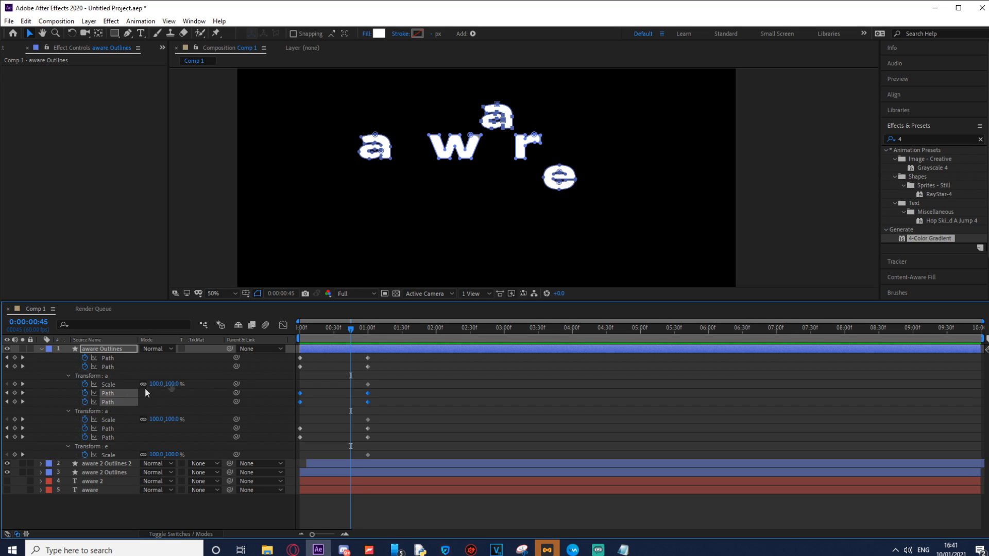
{"action": "left_click_drag", "start_coordinate": [350, 331], "coordinate": [349, 329]}
{"action": "left_click_drag", "start_coordinate": [507, 131], "coordinate": [507, 178]}
{"action": "key", "text": "space"}
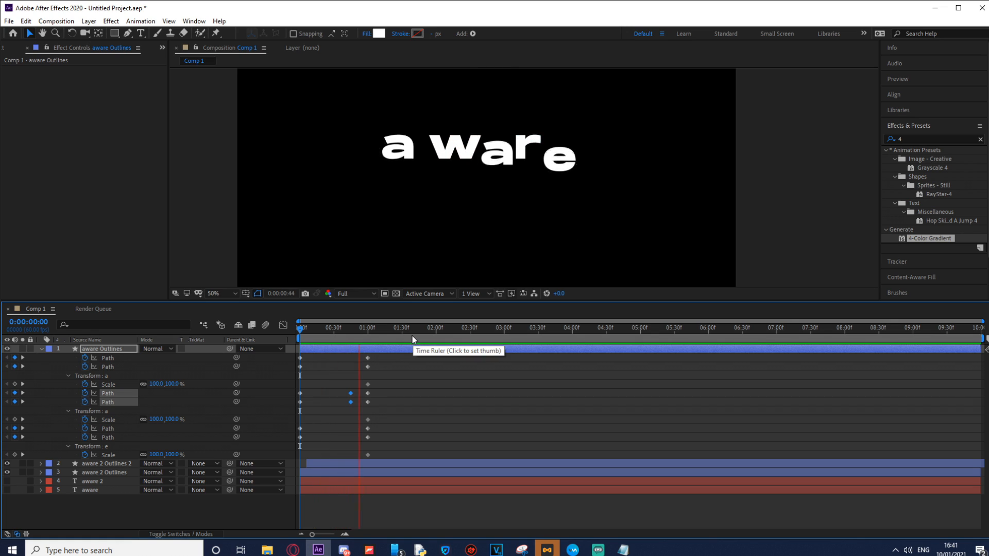
- Apply Easy Ease to all the path and scale keyframes of the aware Outlines layer
{"action": "key", "text": "space"}
{"action": "left_click_drag", "start_coordinate": [383, 358], "coordinate": [290, 468]}
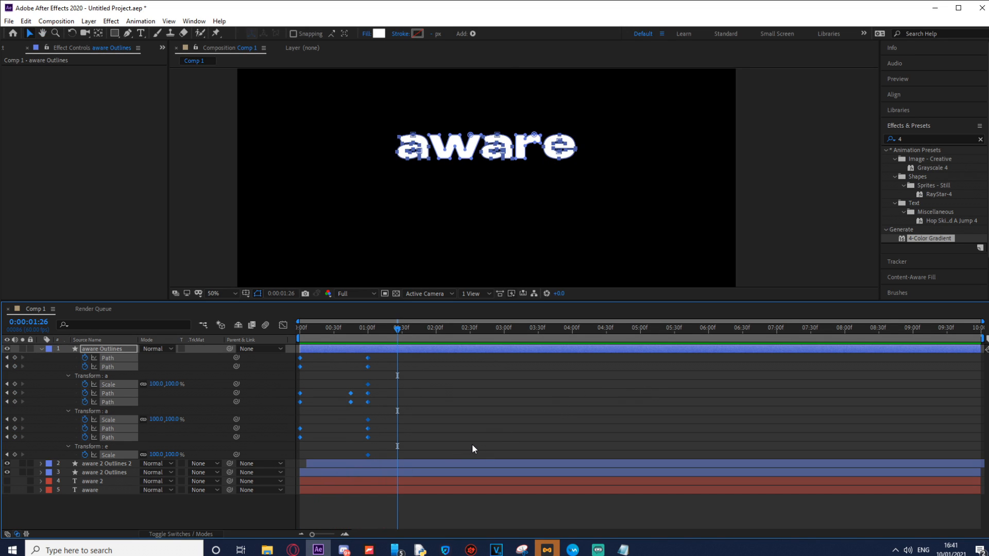
{"action": "key", "text": "F9"}
{"action": "left_click", "coordinate": [409, 385]}
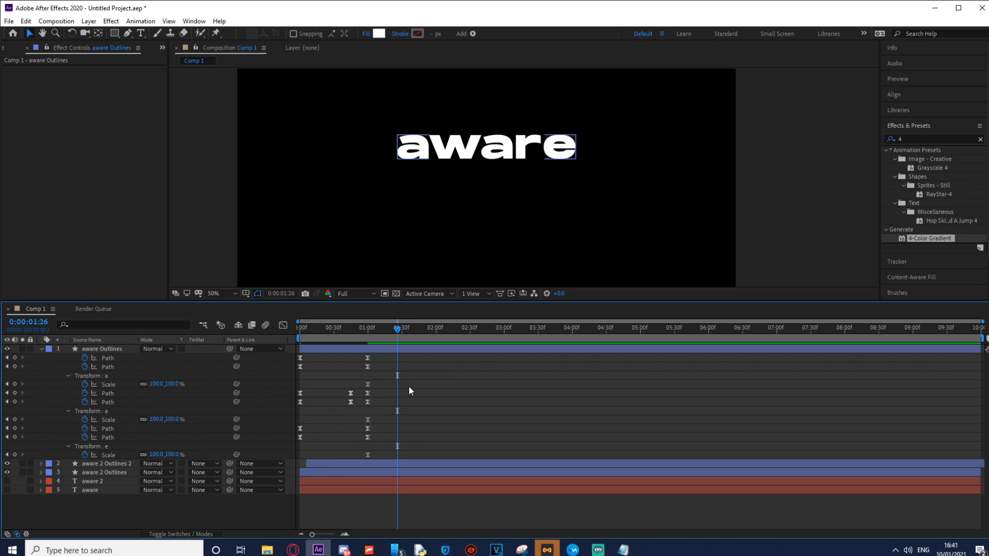
- Reshape the speed graph of the second a's two paths so the overshoot return peaks sharply right after 0:00:00:45, and preview it
{"action": "left_click_drag", "start_coordinate": [397, 329], "coordinate": [368, 332]}
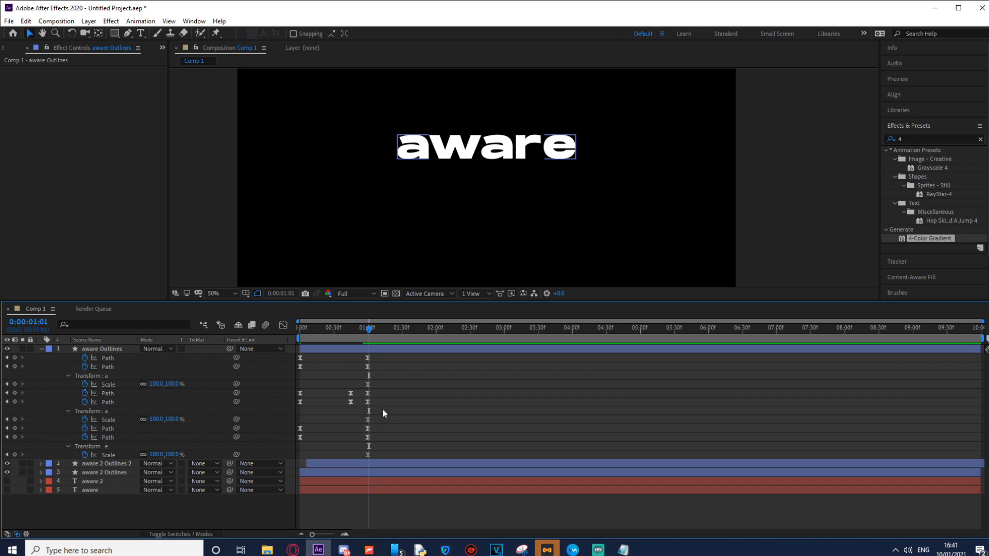
{"action": "left_click_drag", "start_coordinate": [382, 401], "coordinate": [299, 392]}
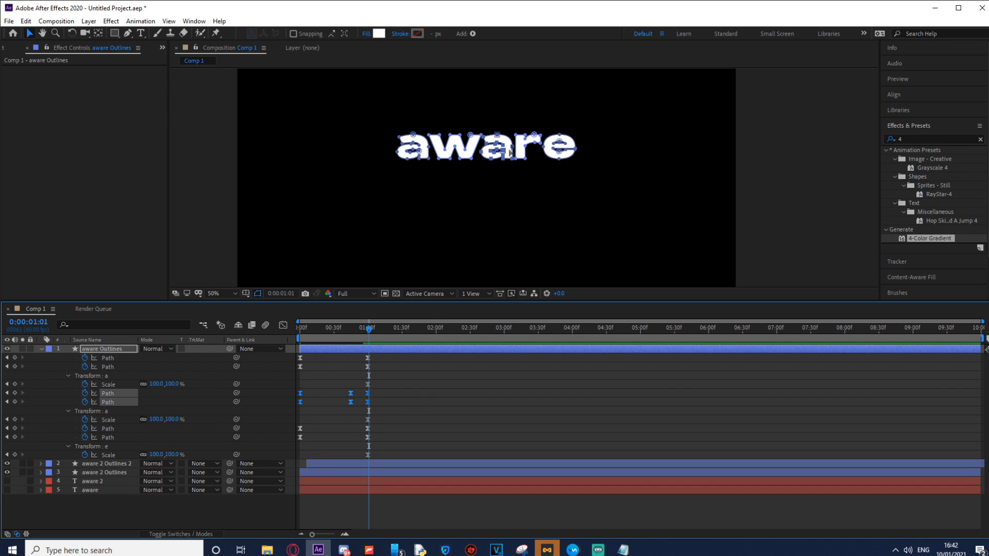
{"action": "left_click", "coordinate": [285, 326]}
{"action": "left_click_drag", "start_coordinate": [367, 503], "coordinate": [299, 432]}
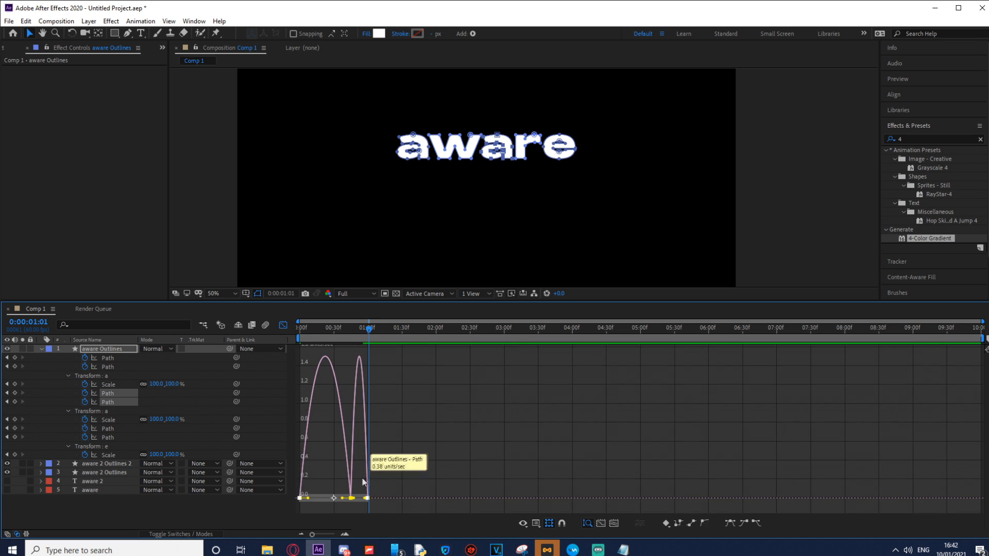
{"action": "left_click_drag", "start_coordinate": [341, 500], "coordinate": [339, 499]}
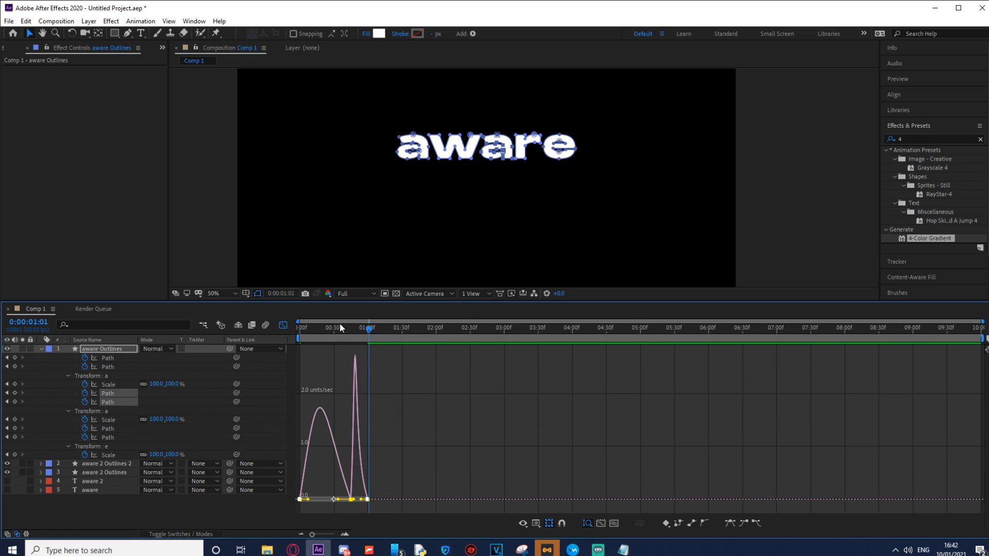
{"action": "left_click", "coordinate": [301, 330]}
{"action": "key", "text": "space"}
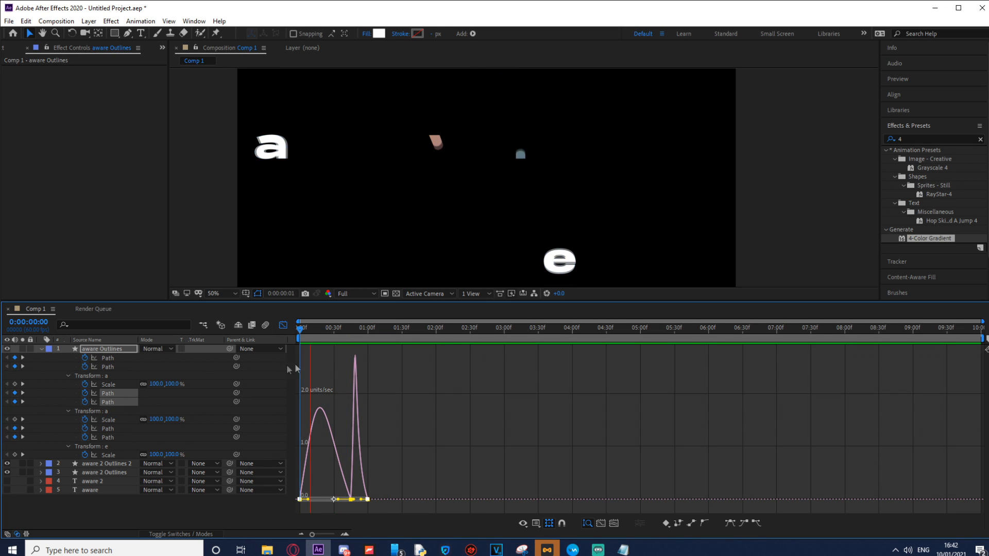
{"action": "left_click", "coordinate": [282, 326]}
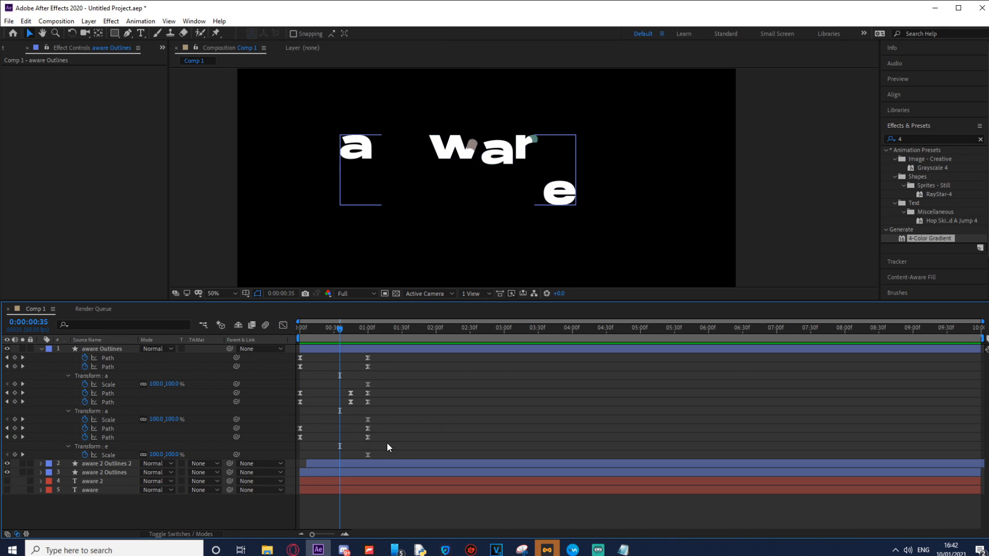
- Give the first a's and e's paths an early speed peak with a long slowdown, ending their motion at 0:00:01:06
{"action": "left_click_drag", "start_coordinate": [389, 441], "coordinate": [240, 443]}
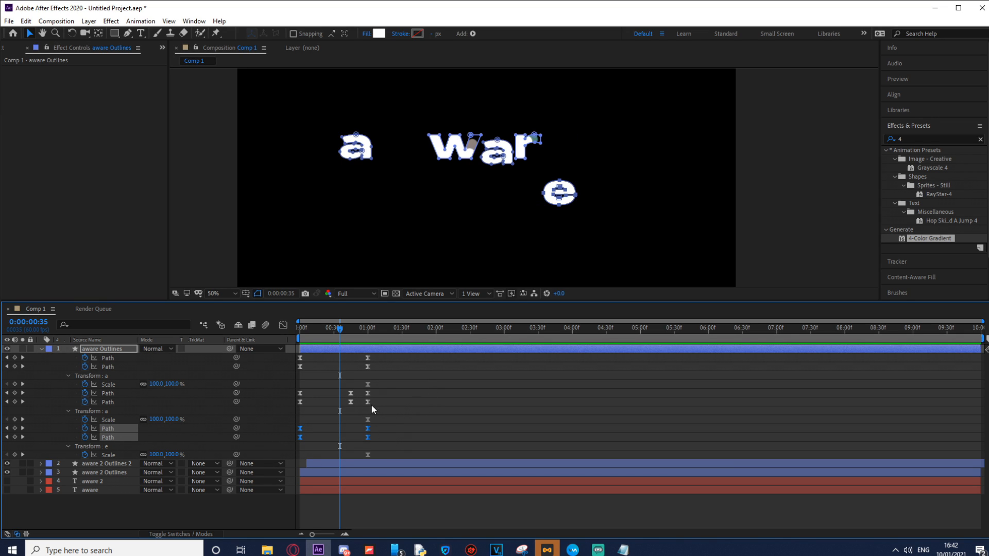
{"action": "left_click_drag", "start_coordinate": [385, 366], "coordinate": [291, 356]}
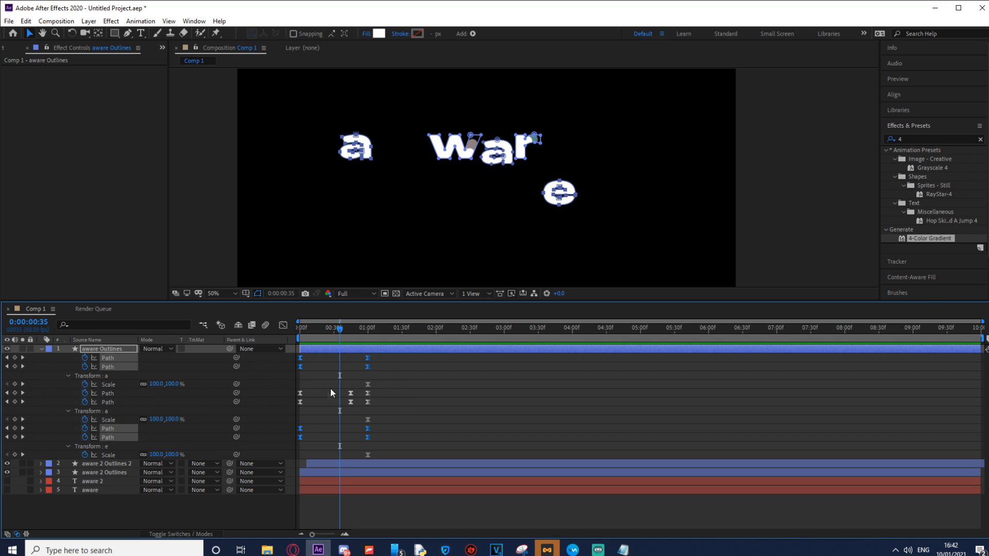
{"action": "left_click", "coordinate": [284, 326]}
{"action": "left_click_drag", "start_coordinate": [398, 452], "coordinate": [281, 518]}
{"action": "mouse_move", "coordinate": [357, 498]}
{"action": "left_mouse_down"}
{"action": "mouse_move", "coordinate": [342, 499]}
{"action": "mouse_move", "coordinate": [375, 499]}
{"action": "left_mouse_up"}
{"action": "key", "text": "space"}
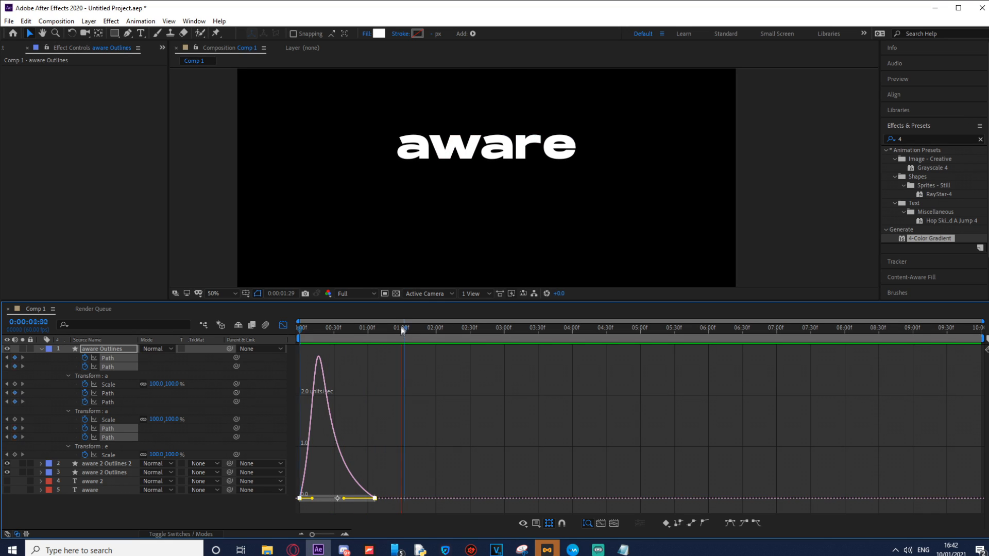
{"action": "key", "text": "space"}
{"action": "key", "text": "space"}
- Return the aware Outlines layer from its speed graph to the keyframe view and preview the eased letter motion
{"action": "left_click", "coordinate": [43, 352]}
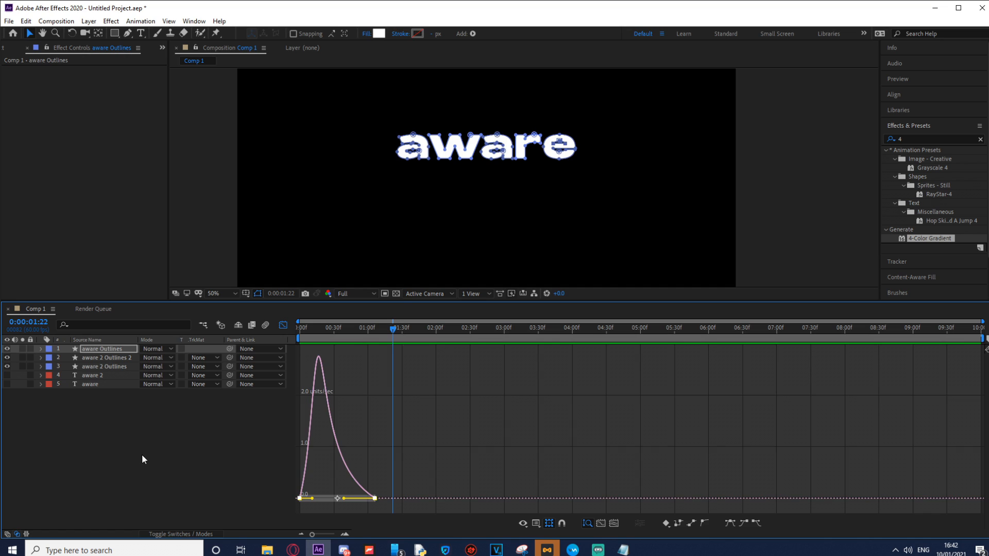
{"action": "left_click", "coordinate": [142, 455]}
{"action": "left_click", "coordinate": [77, 352]}
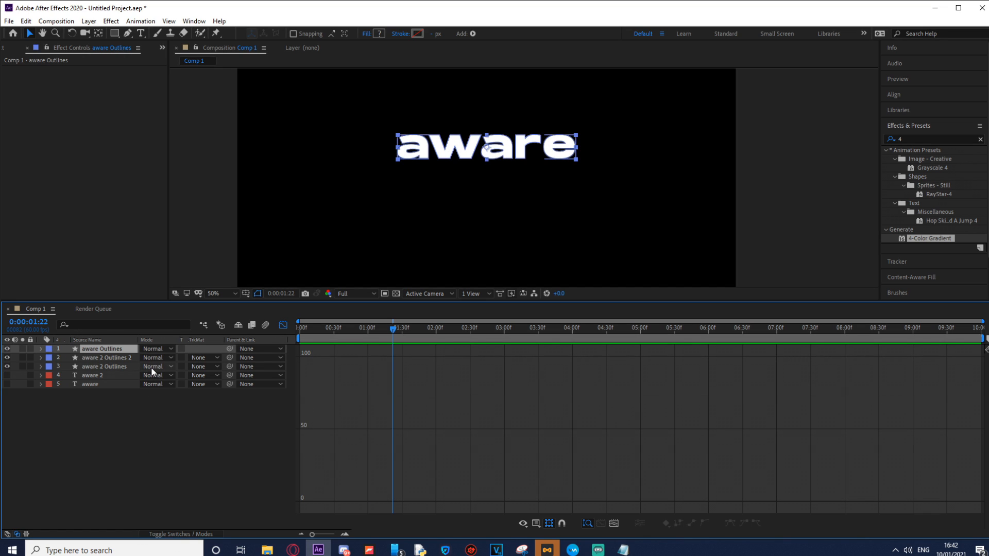
{"action": "key", "text": "u"}
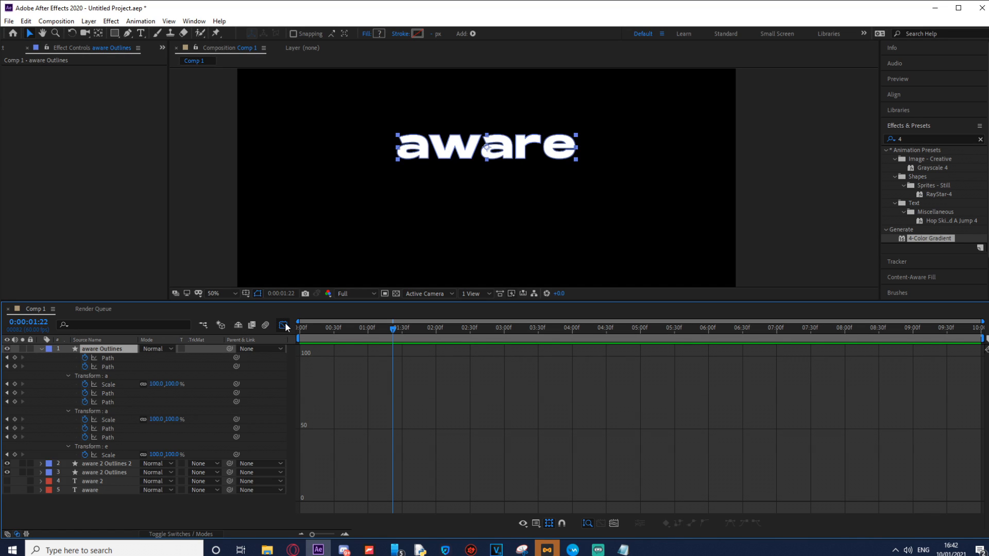
{"action": "left_click", "coordinate": [284, 326]}
{"action": "left_click_drag", "start_coordinate": [394, 328], "coordinate": [297, 330]}
{"action": "key", "text": "space"}
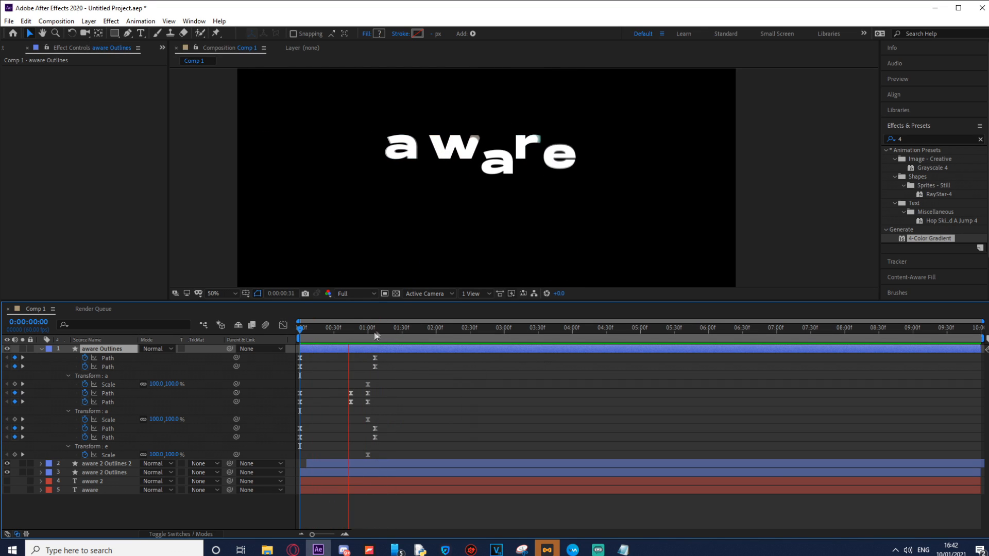
{"action": "left_click", "coordinate": [404, 328]}
{"action": "left_click_drag", "start_coordinate": [404, 327], "coordinate": [372, 328]}
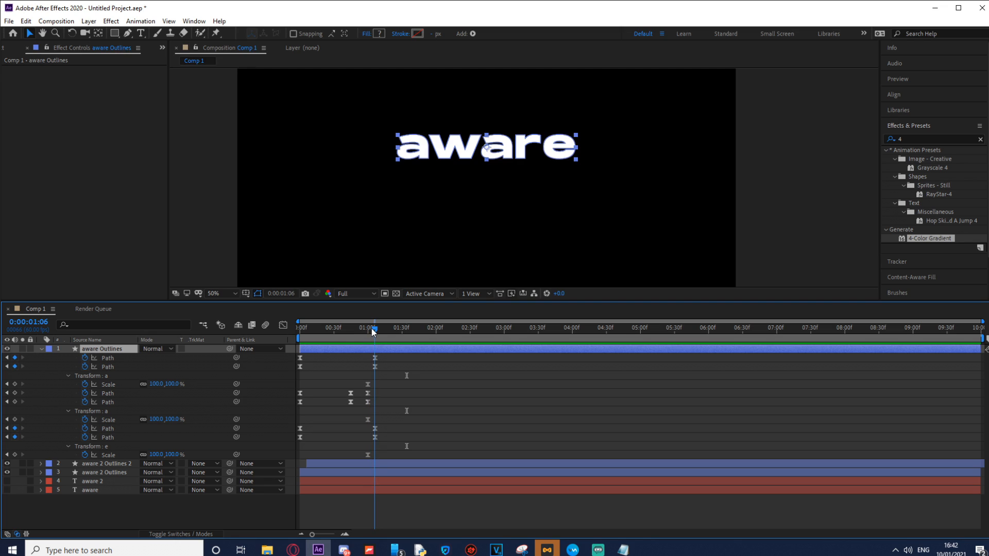
- At 0:00:00:00, move the first a's group anchor point to the letter's outer side at the frame's left edge
{"action": "left_click", "coordinate": [111, 385]}
{"action": "left_click_drag", "start_coordinate": [372, 328], "coordinate": [234, 327]}
{"action": "left_click", "coordinate": [116, 521]}
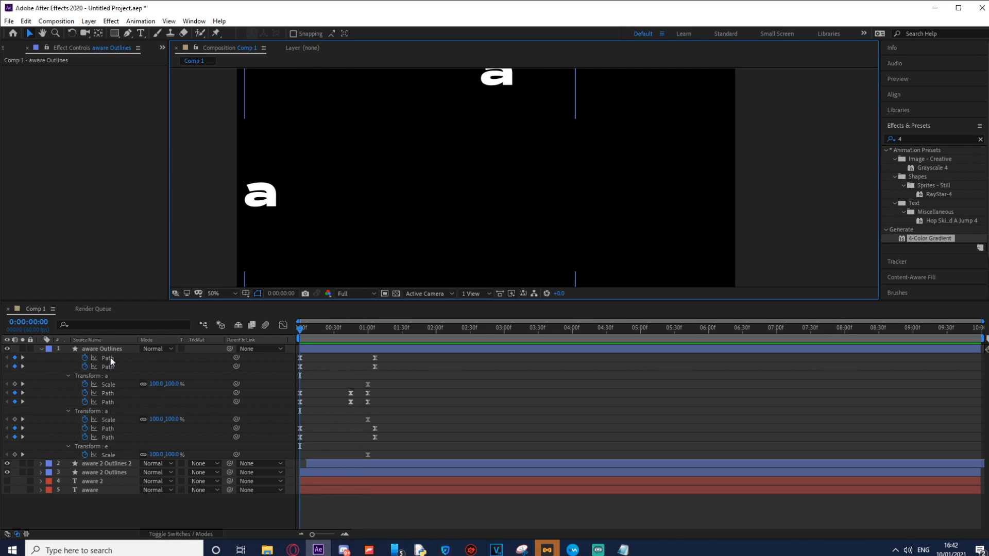
{"action": "left_click", "coordinate": [106, 378]}
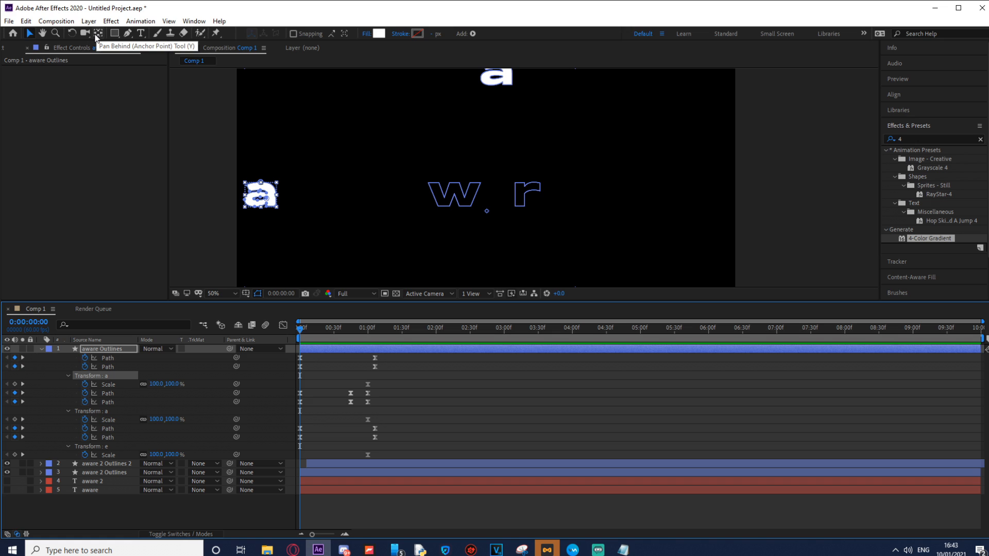
{"action": "key", "text": "u"}
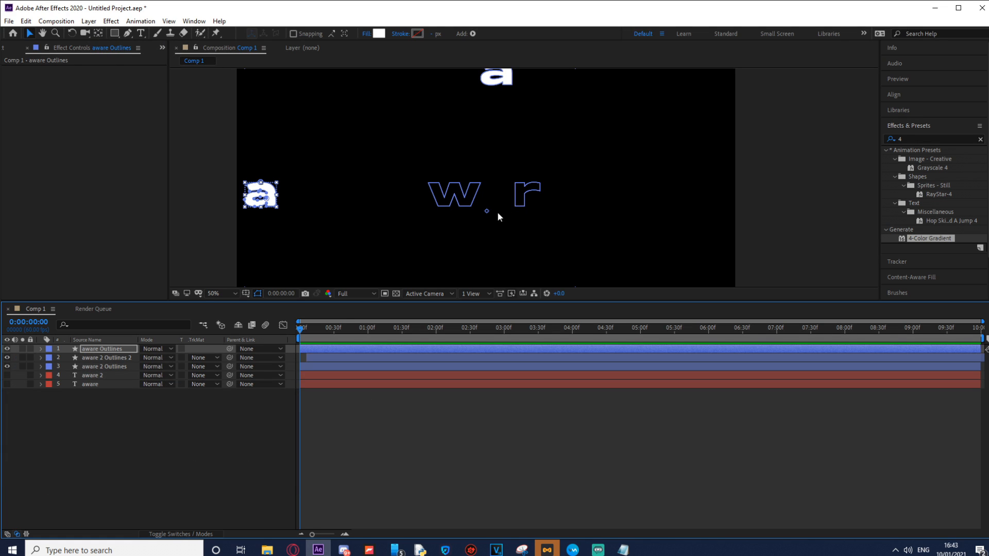
{"action": "key", "text": "u"}
{"action": "key", "text": "y"}
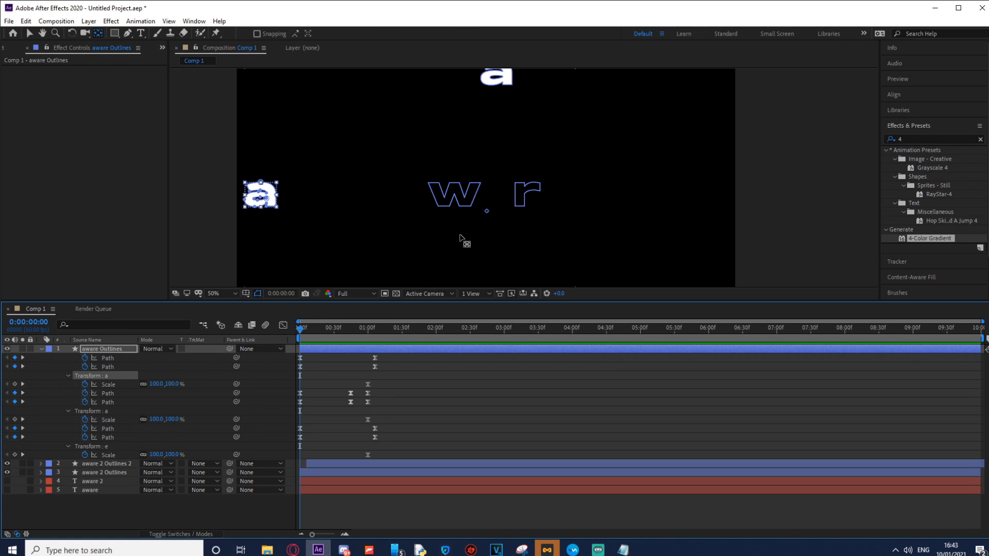
{"action": "left_click", "coordinate": [486, 211]}
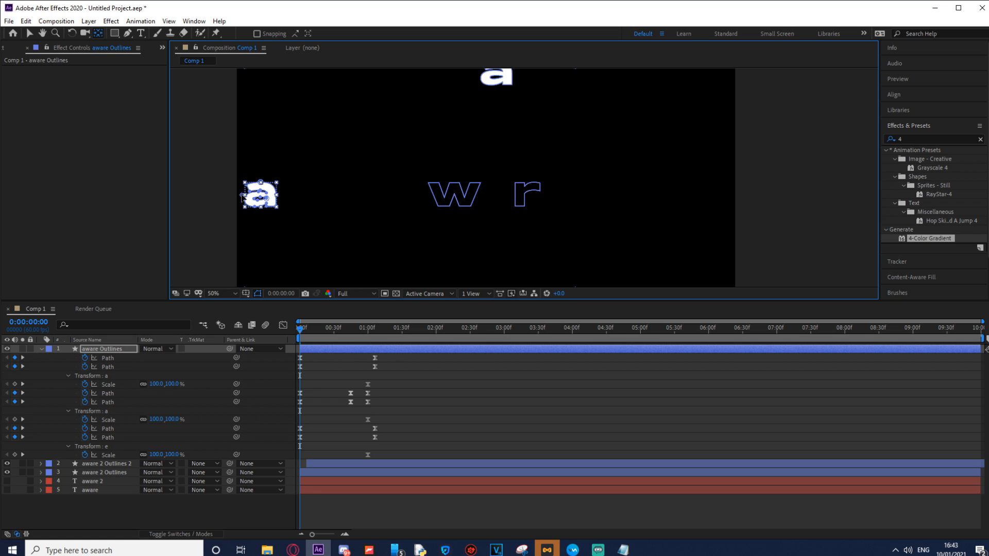
- Move the second a's group anchor point to the top of the letter at the frame's upper edge
{"action": "left_click", "coordinate": [105, 411]}
{"action": "left_click_drag", "start_coordinate": [525, 107], "coordinate": [516, 141]}
{"action": "key", "text": "v"}
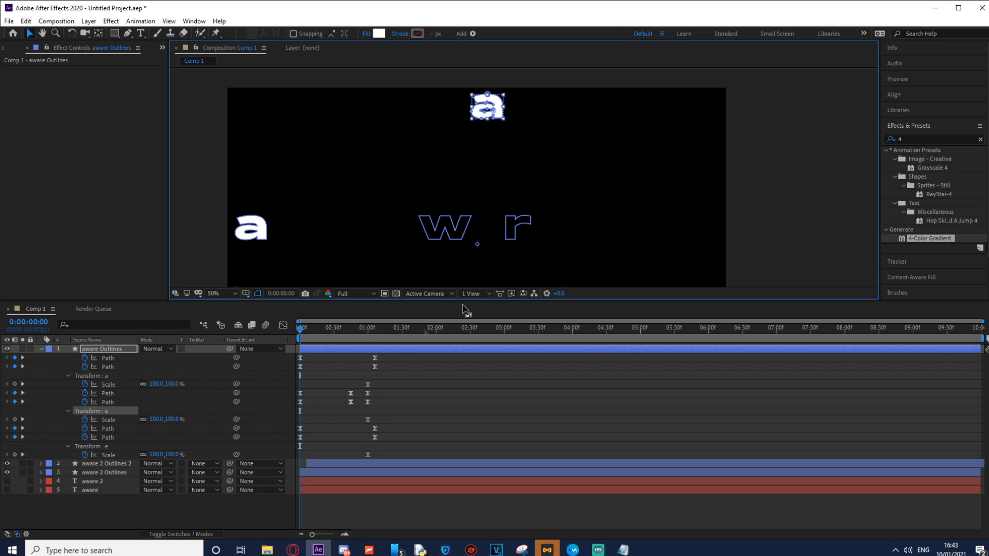
{"action": "key", "text": "y"}
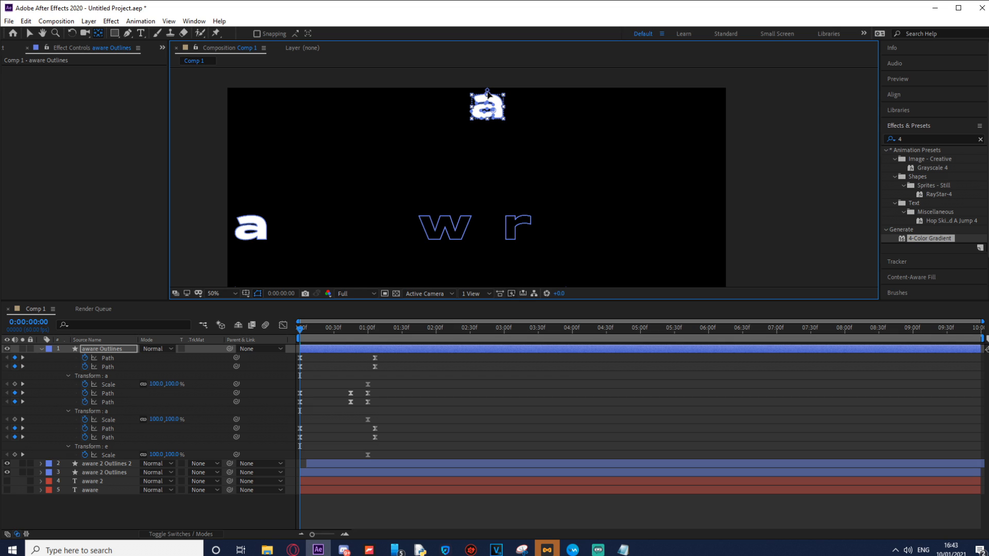
- Move the e's group anchor point to the bottom of the letter near the frame's lower edge
{"action": "left_click_drag", "start_coordinate": [601, 167], "coordinate": [555, 90]}
{"action": "left_click", "coordinate": [103, 445]}
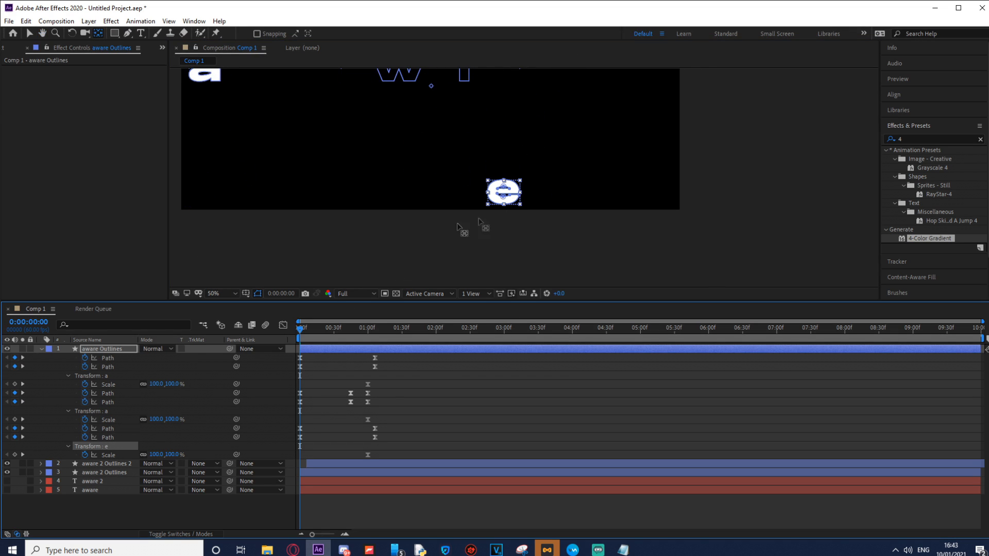
{"action": "left_click", "coordinate": [505, 209]}
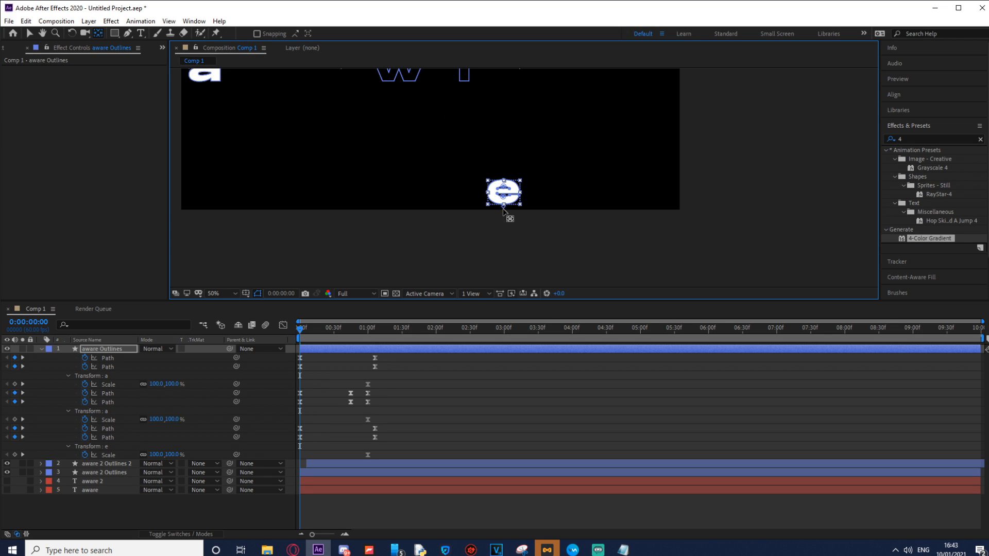
{"action": "left_click", "coordinate": [76, 502]}
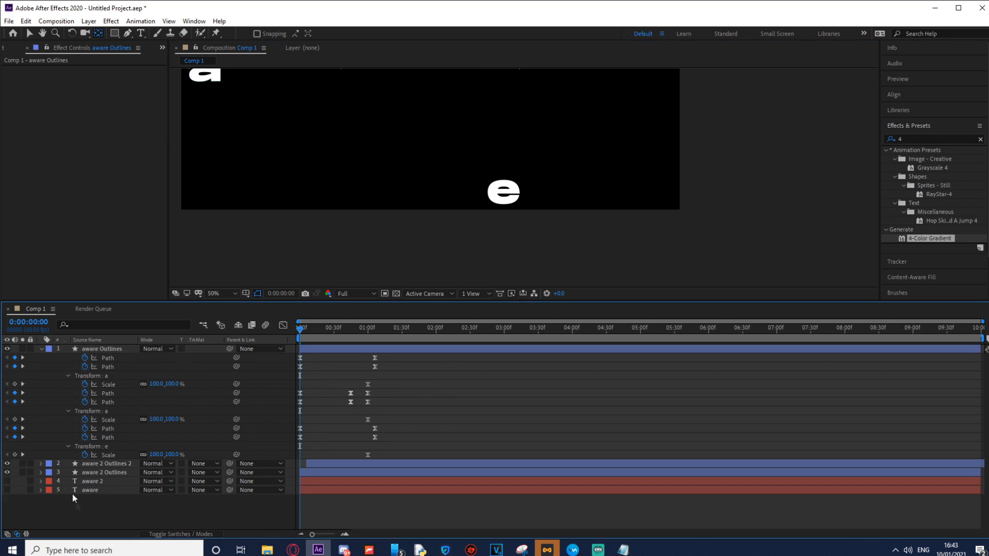
- Add scale keyframes of 0% for the a, a and e groups at 0:00:00:00
{"action": "left_click", "coordinate": [107, 455]}
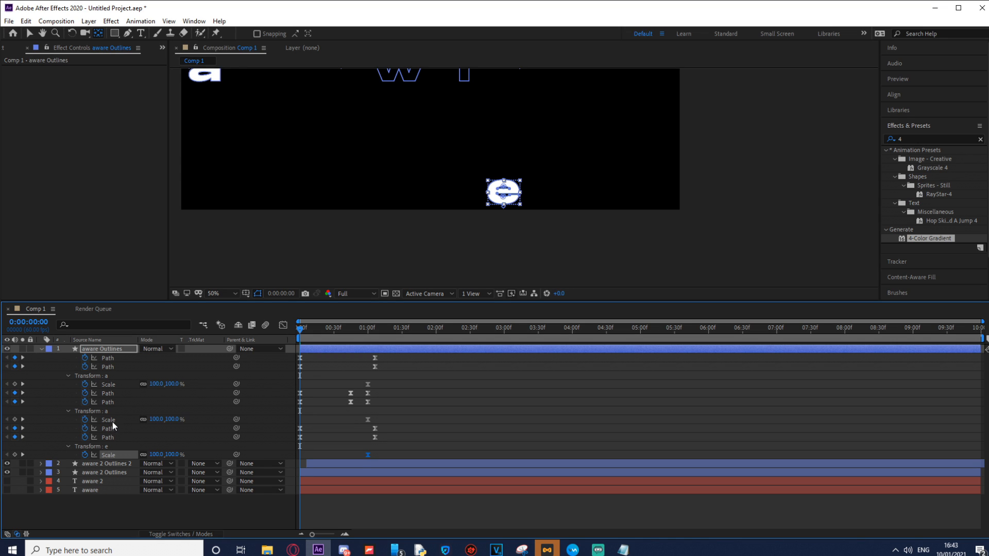
{"action": "left_click", "coordinate": [117, 386], "text": "shift"}
{"action": "left_click", "coordinate": [15, 384]}
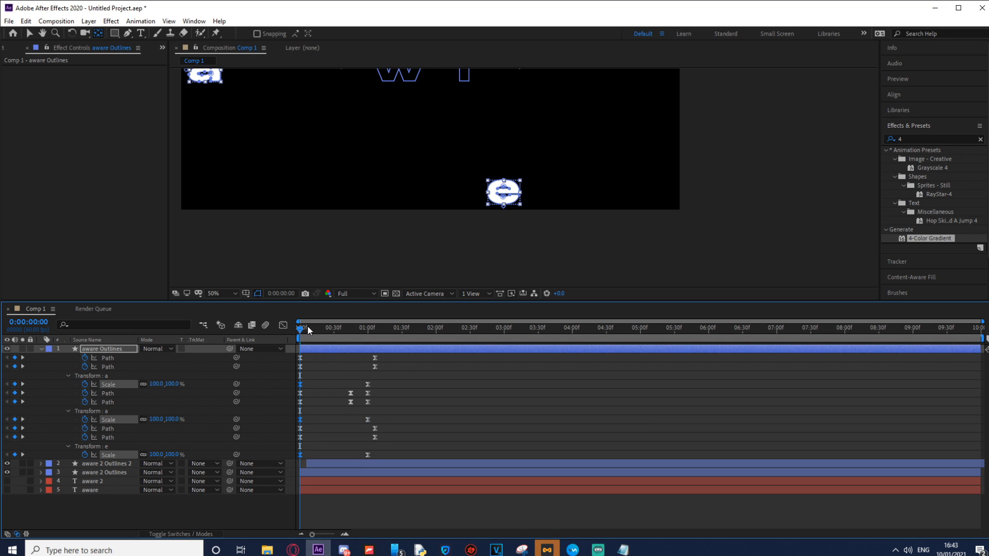
{"action": "left_click", "coordinate": [159, 455]}
{"action": "type", "text": "0"}
{"action": "key", "text": "Return"}
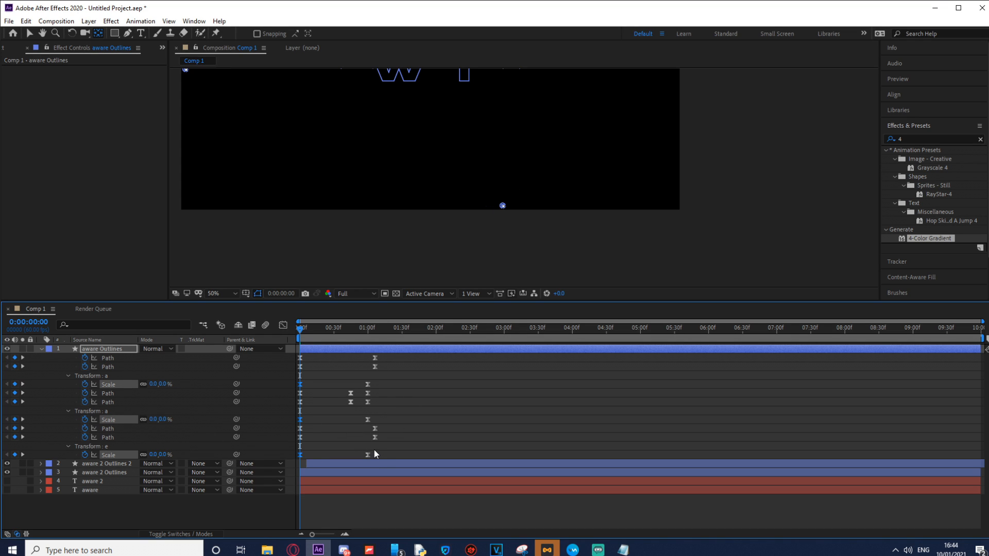
- Move the ending scale keyframes of all three letters from 0:00:01:00 to about 0:00:00:10
{"action": "left_click", "coordinate": [374, 453]}
{"action": "left_click", "coordinate": [367, 454]}
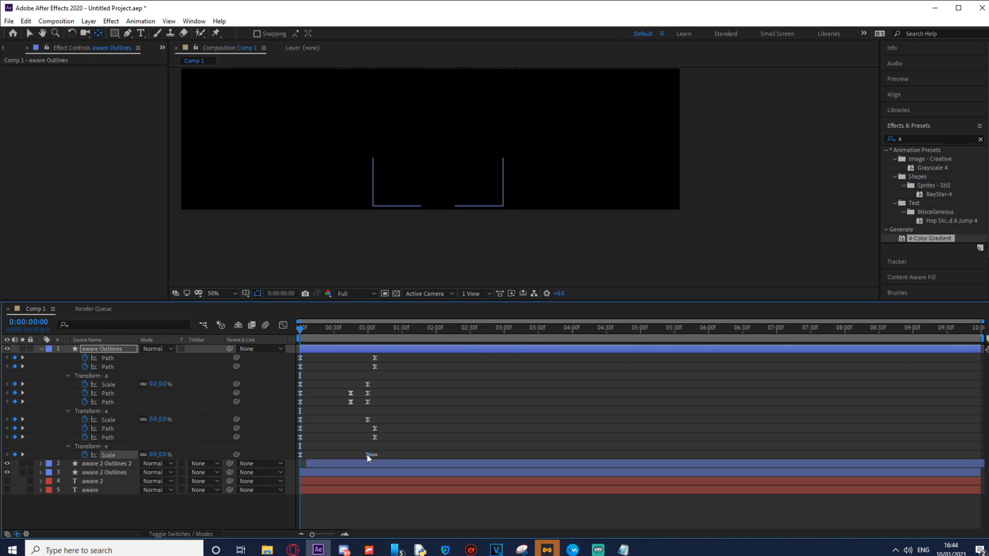
{"action": "left_click", "coordinate": [367, 420], "text": "shift"}
{"action": "left_click", "coordinate": [368, 385], "text": "shift"}
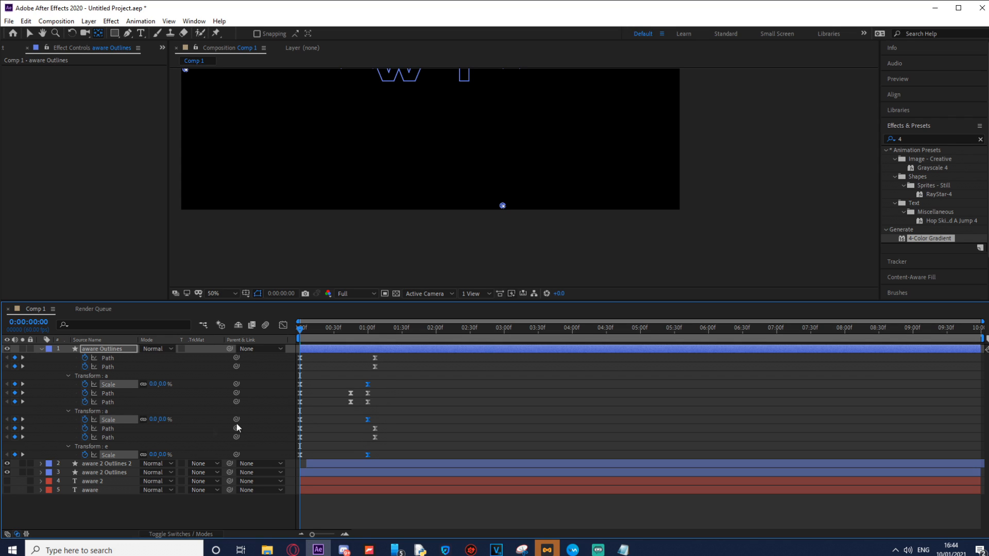
{"action": "left_click_drag", "start_coordinate": [342, 385], "coordinate": [312, 385]}
- Preview the letters scaling up as they fly in, with the whole word in view
{"action": "key", "text": "space"}
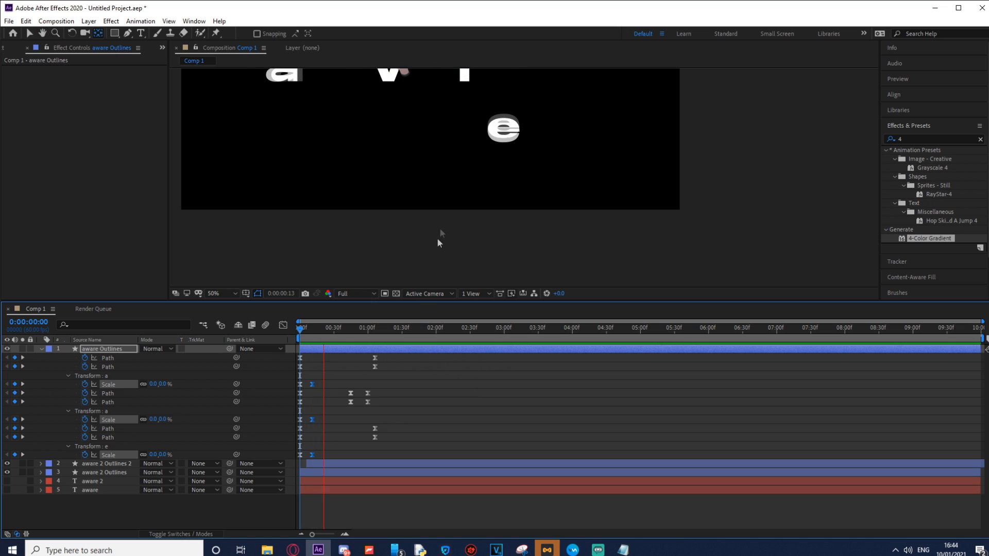
{"action": "left_click_drag", "start_coordinate": [463, 119], "coordinate": [511, 212]}
{"action": "scroll", "coordinate": [511, 211], "scroll_direction": "down", "scroll_amount": 2}
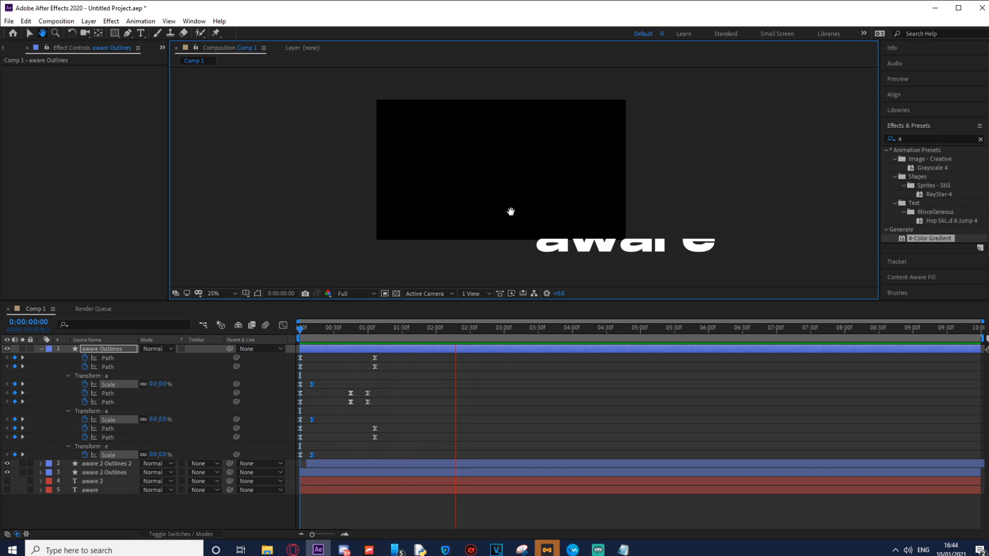
{"action": "left_click", "coordinate": [545, 353]}
{"action": "key", "text": "space"}
{"action": "scroll", "coordinate": [510, 225], "scroll_direction": "up", "scroll_amount": 2}
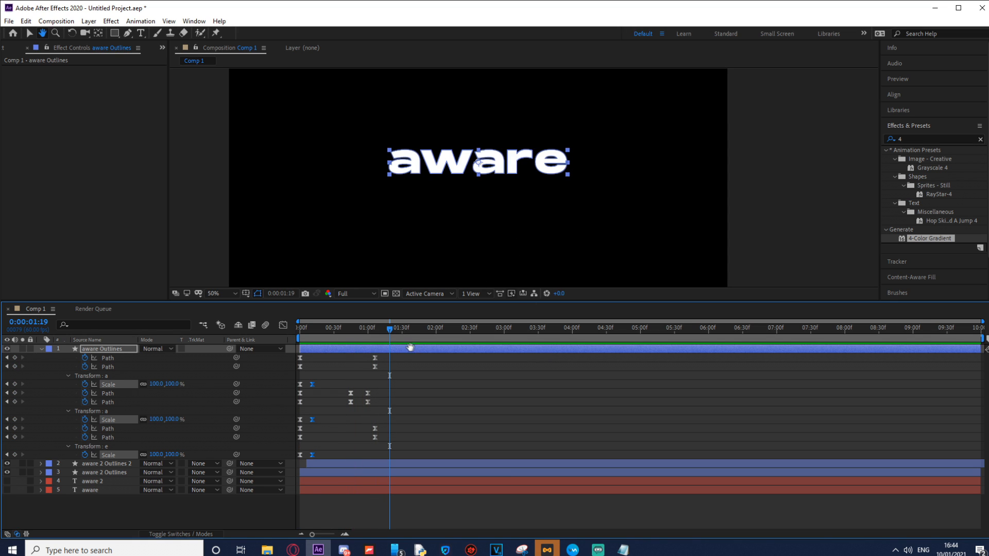
{"action": "key", "text": "space"}
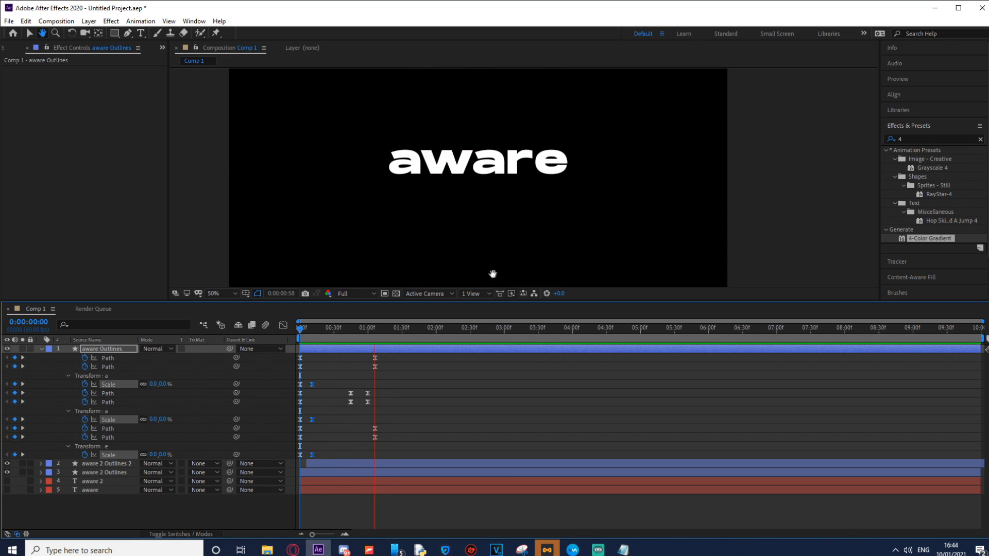
- Collapse the aware Outlines layer's properties and apply the 4-Color Gradient effect to that layer
{"action": "key", "text": "space"}
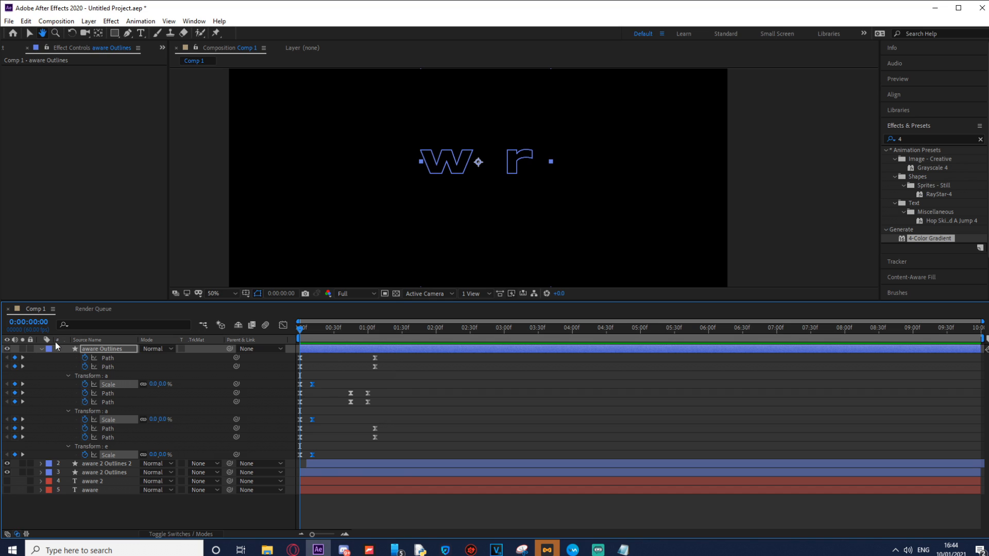
{"action": "left_click", "coordinate": [42, 349]}
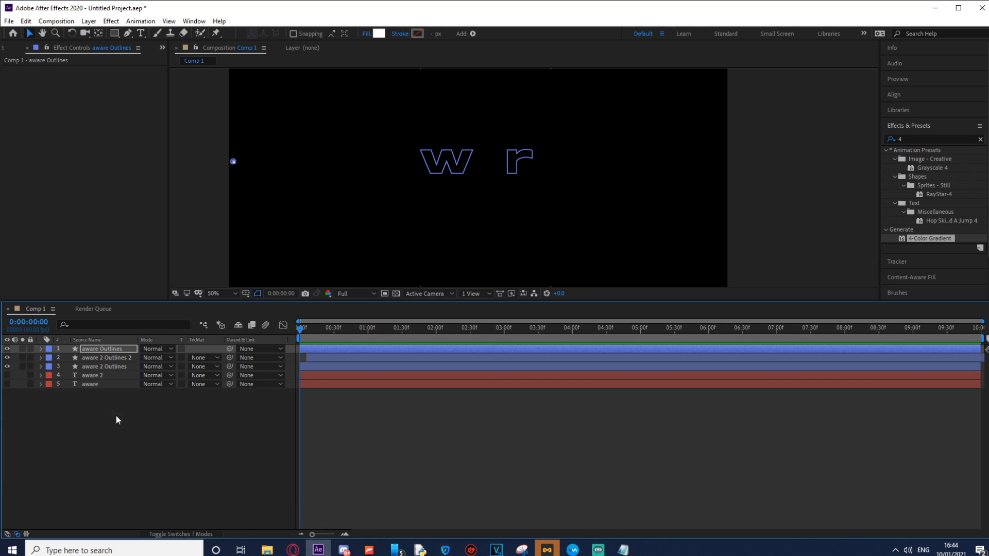
{"action": "left_click", "coordinate": [111, 408]}
{"action": "left_click", "coordinate": [892, 140]}
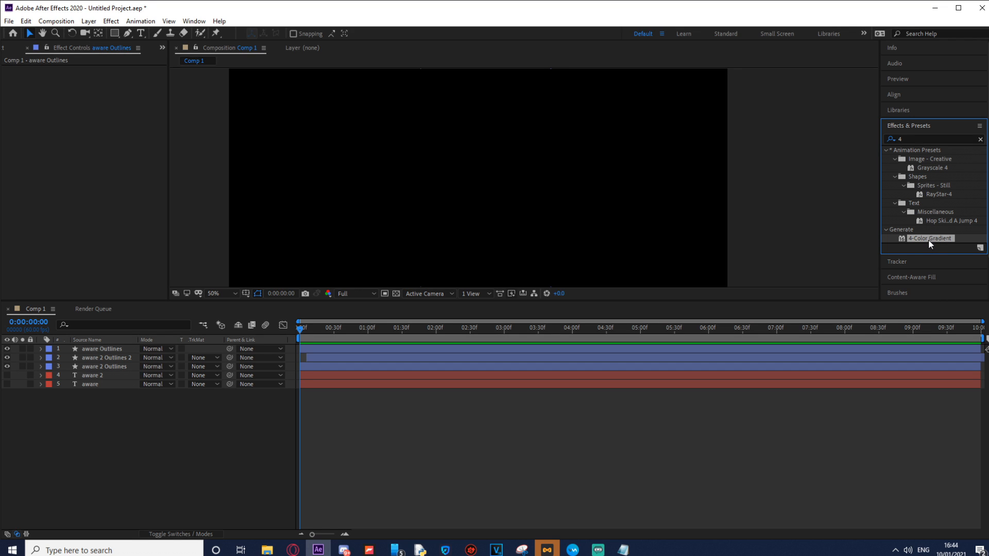
{"action": "left_click_drag", "start_coordinate": [929, 236], "coordinate": [134, 350]}
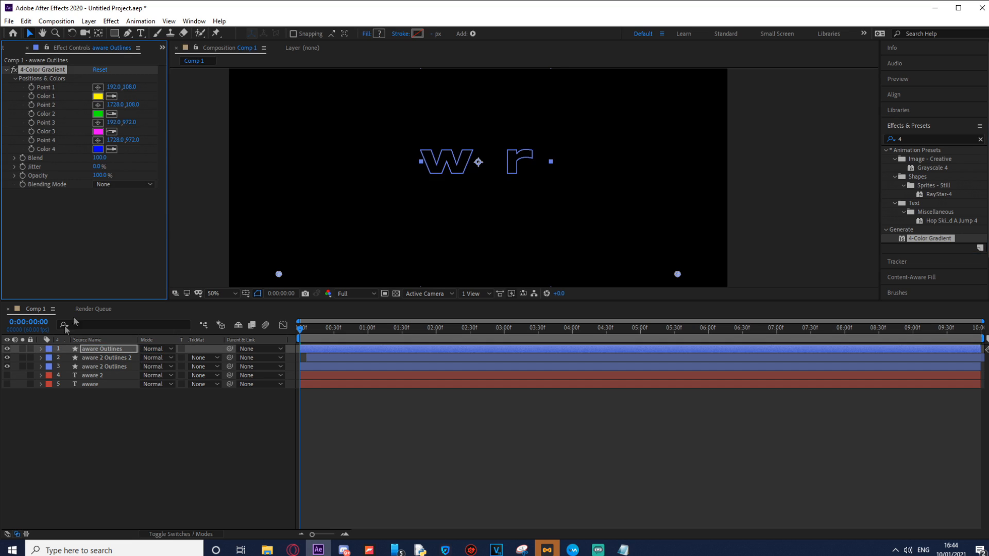
- Add the Echo and CC Composite effects to aware Outlines and reorder Echo above 4-Color Gradient
{"action": "left_click", "coordinate": [922, 139]}
{"action": "type", "text": "ech"}
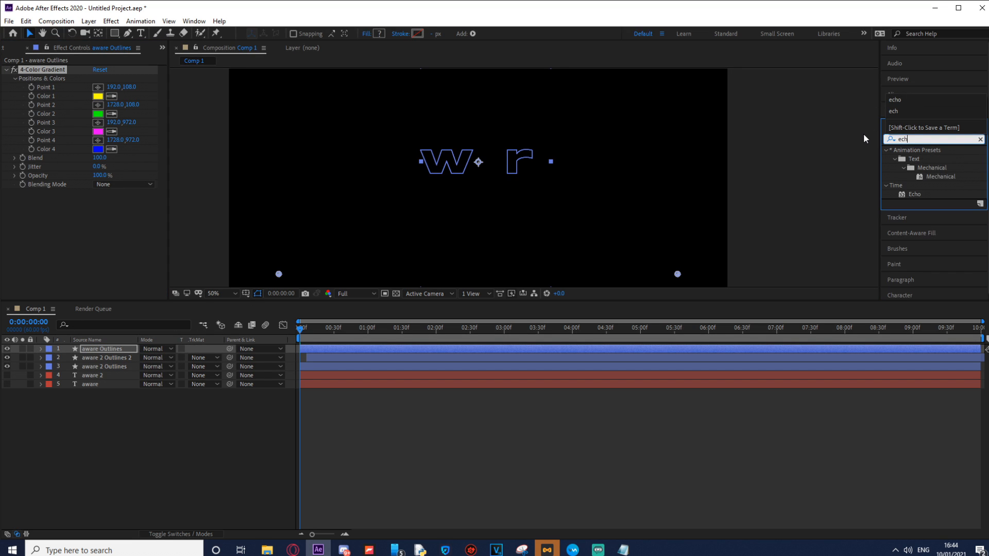
{"action": "double_click", "coordinate": [941, 192]}
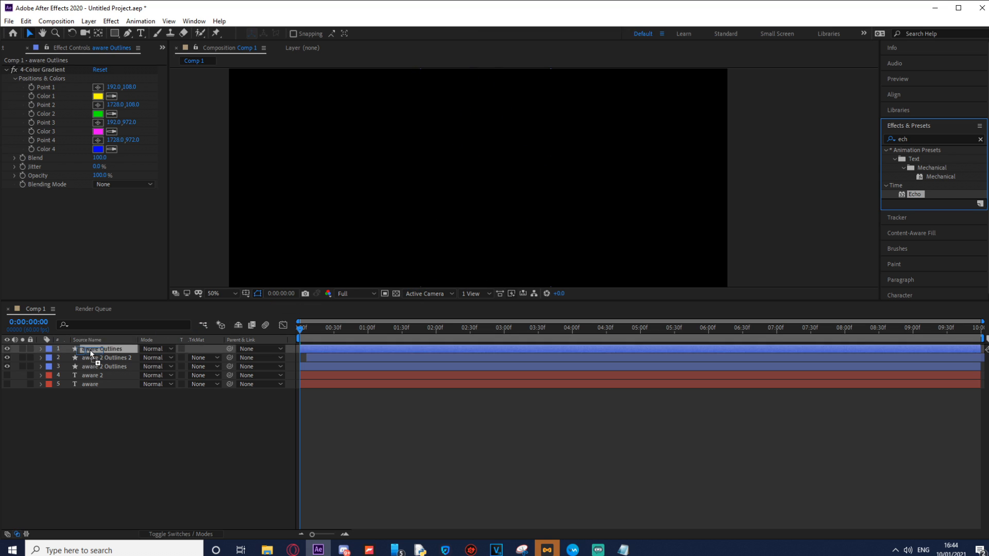
{"action": "left_click", "coordinate": [918, 137]}
{"action": "type", "text": "cc comp"}
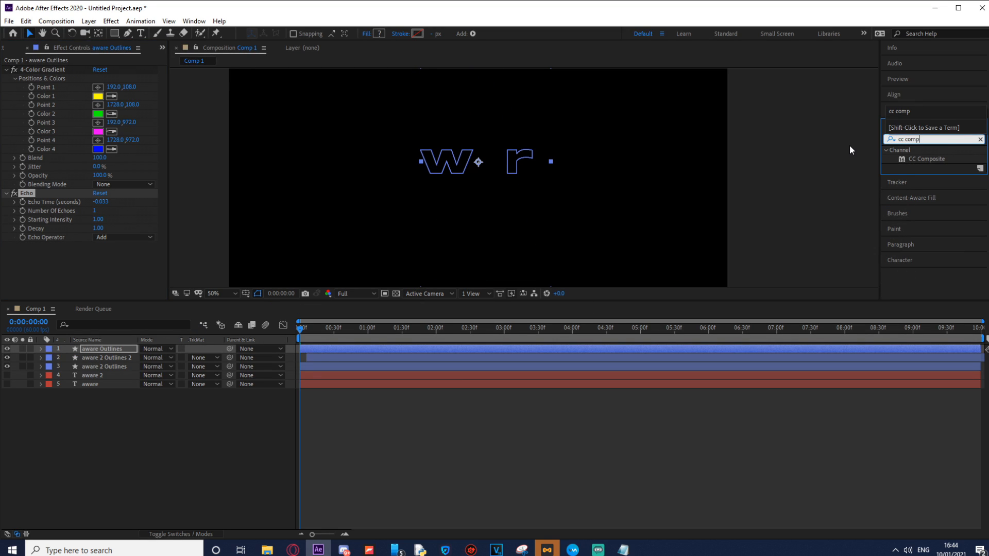
{"action": "double_click", "coordinate": [948, 158]}
{"action": "left_click_drag", "start_coordinate": [26, 193], "coordinate": [30, 71]}
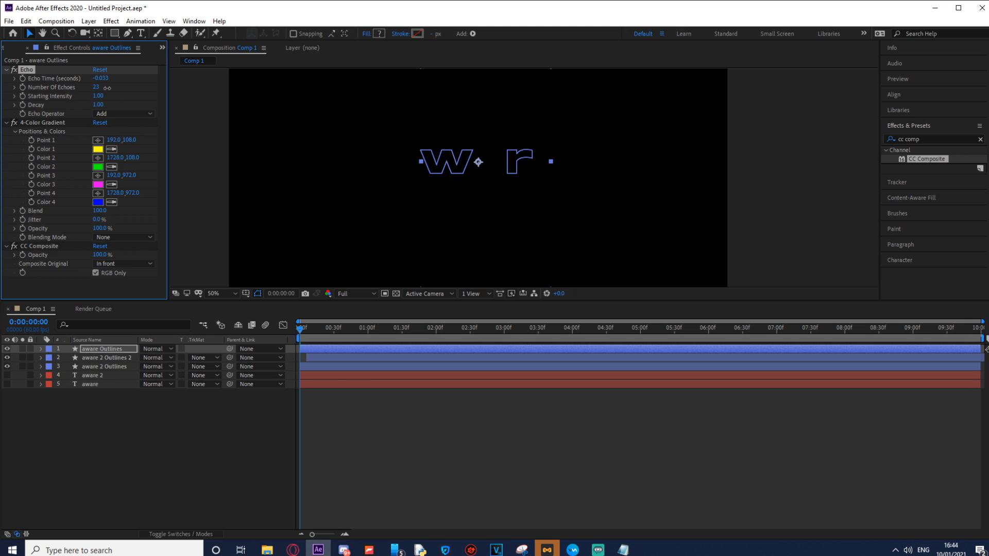
- Set the Echo effect's number of echoes to 26 and its echo time to -0.005 seconds
{"action": "left_click_drag", "start_coordinate": [107, 88], "coordinate": [109, 87]}
{"action": "left_click", "coordinate": [104, 80]}
{"action": "type", "text": "-0.005"}
{"action": "key", "text": "Return"}
- Preview the gradient echo trails behind the flying letters from the start of the composition
{"action": "key", "text": "space"}
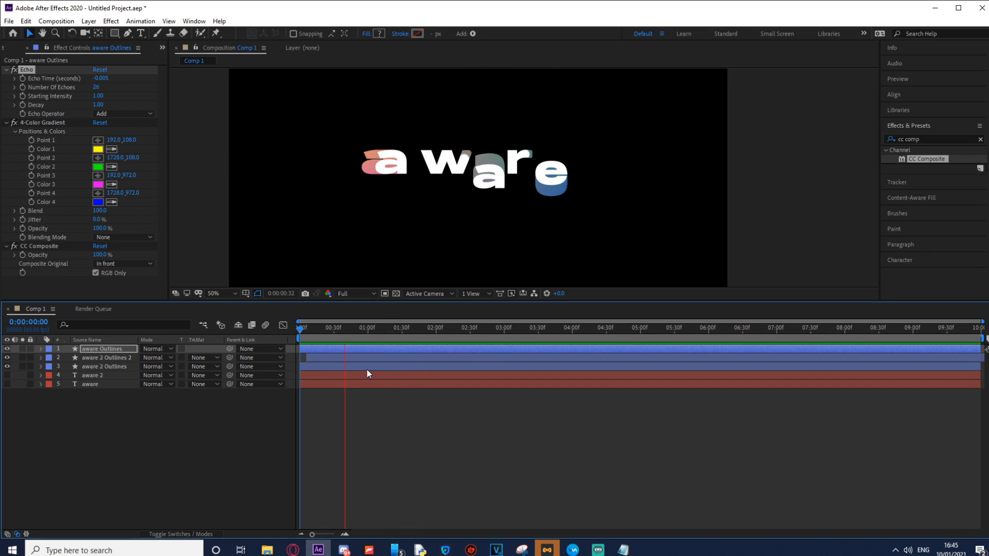
{"action": "left_click_drag", "start_coordinate": [394, 336], "coordinate": [315, 336]}
{"action": "key", "text": "space"}
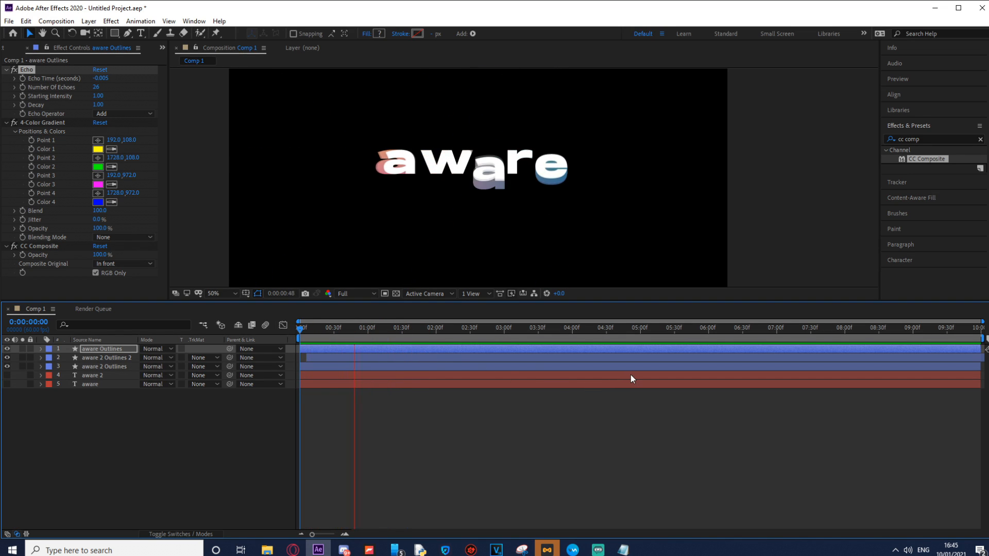
{"action": "key", "text": "space"}
{"action": "left_click_drag", "start_coordinate": [421, 335], "coordinate": [292, 335]}
{"action": "key", "text": "space"}
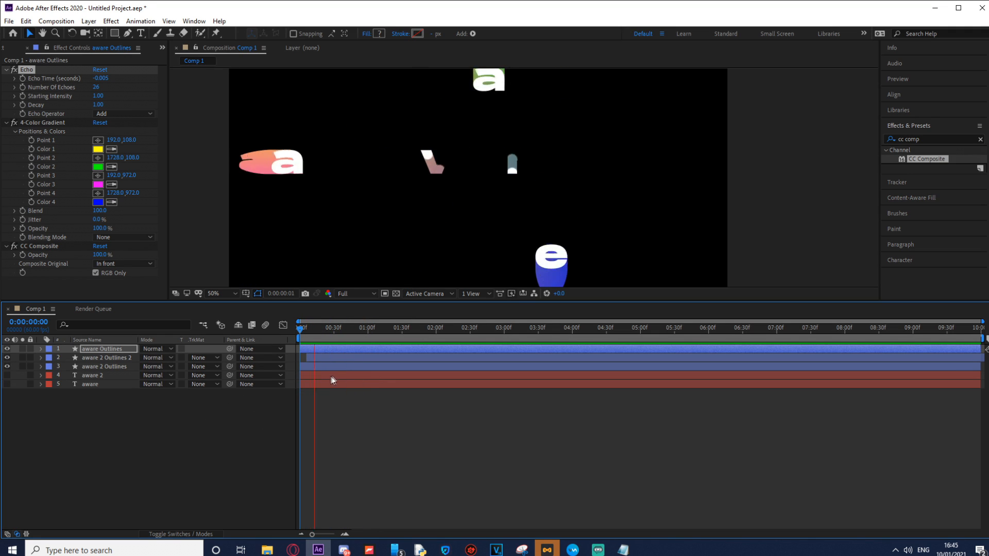
{"action": "left_click", "coordinate": [218, 401]}
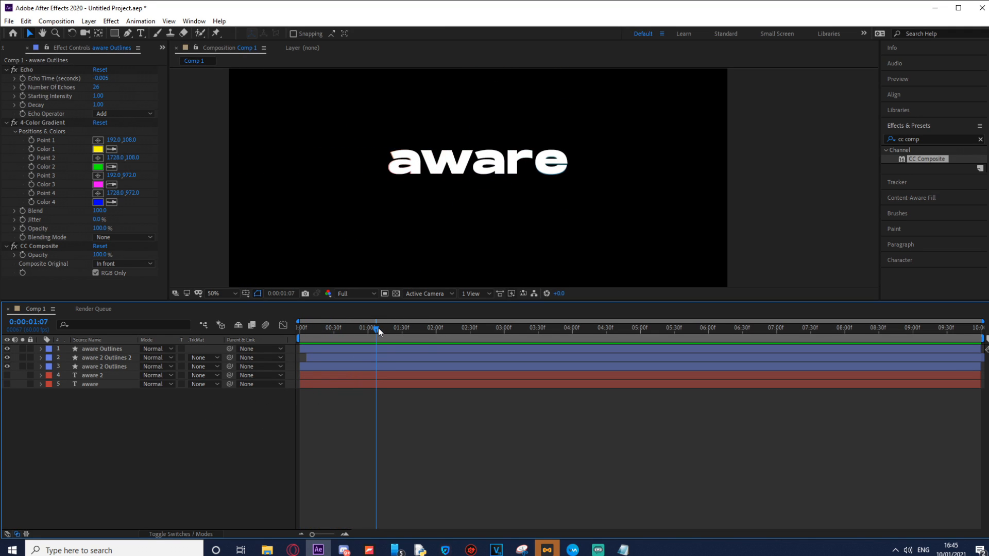
- Add position keyframes at 0:00:00:16 to the aware 2, aware 2 Outlines and aware 2 Outlines 2 layers
{"action": "left_click_drag", "start_coordinate": [377, 328], "coordinate": [317, 328]}
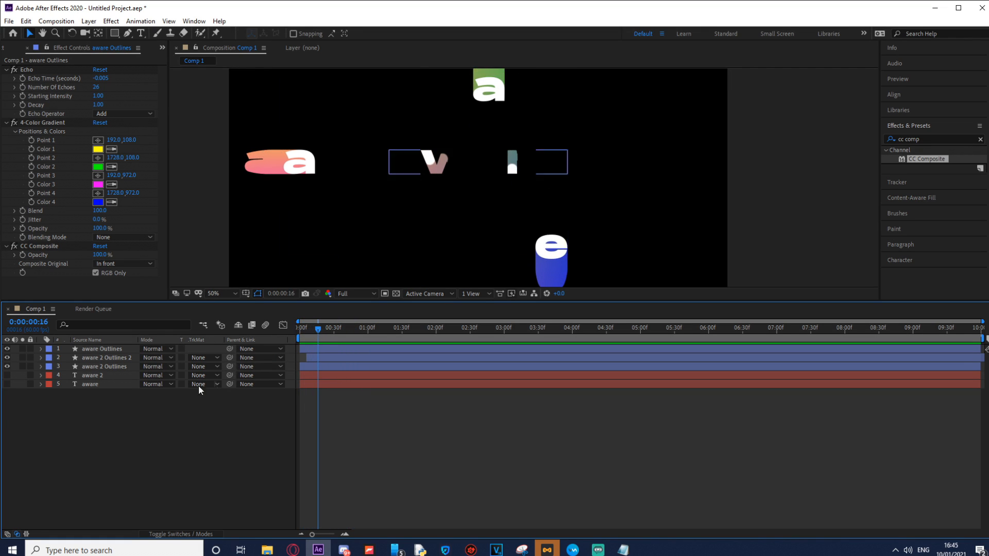
{"action": "left_click", "coordinate": [99, 374]}
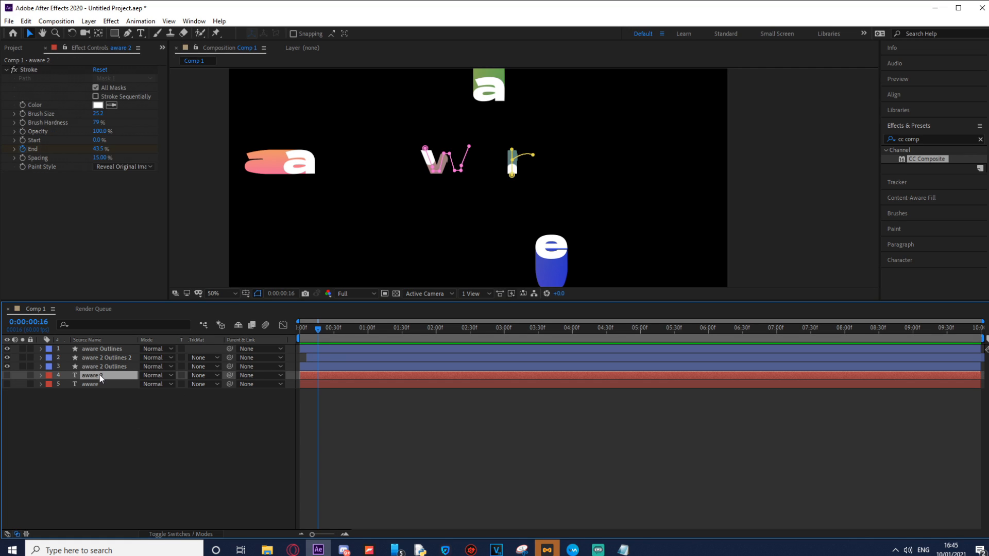
{"action": "left_click", "coordinate": [106, 366], "text": "ctrl"}
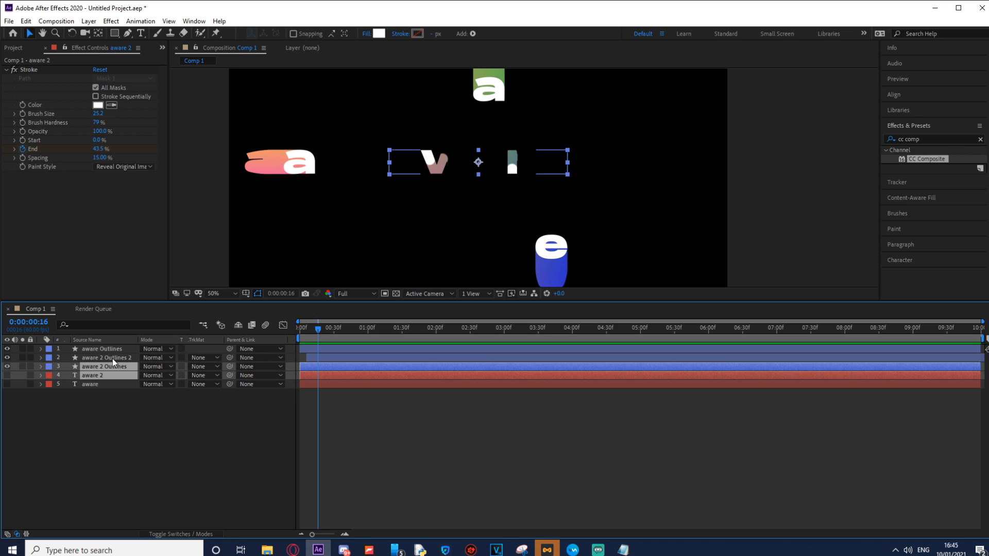
{"action": "left_click", "coordinate": [112, 359], "text": "ctrl"}
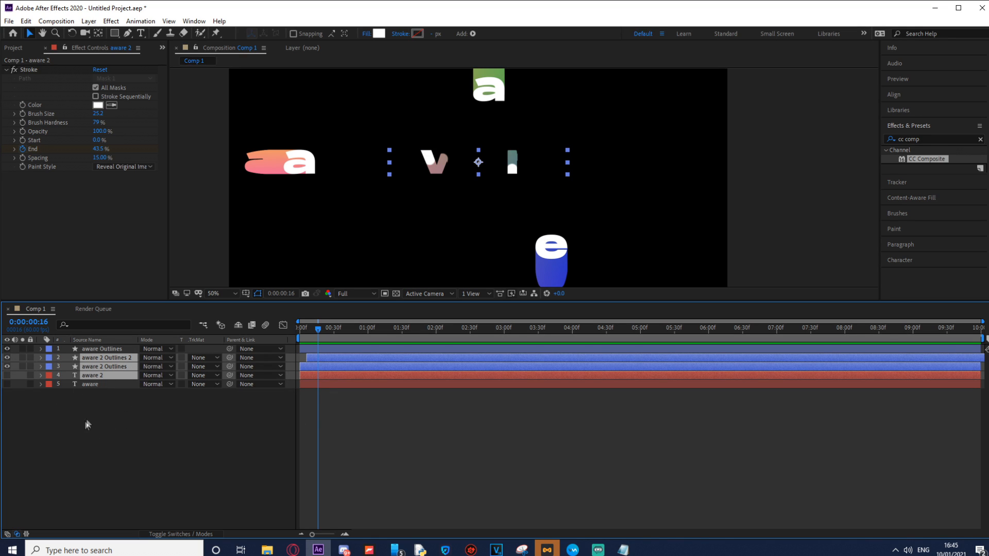
{"action": "key", "text": "p"}
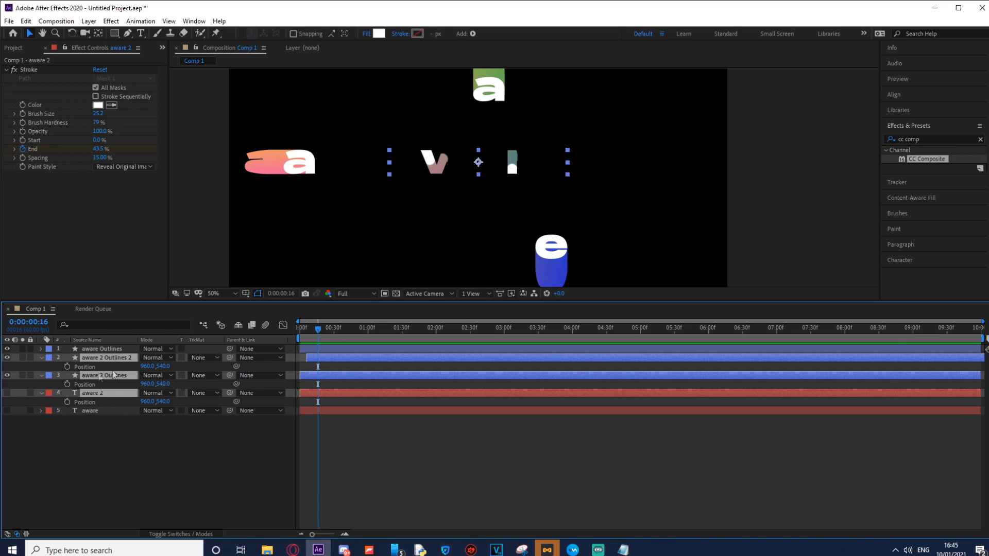
{"action": "left_click", "coordinate": [68, 401]}
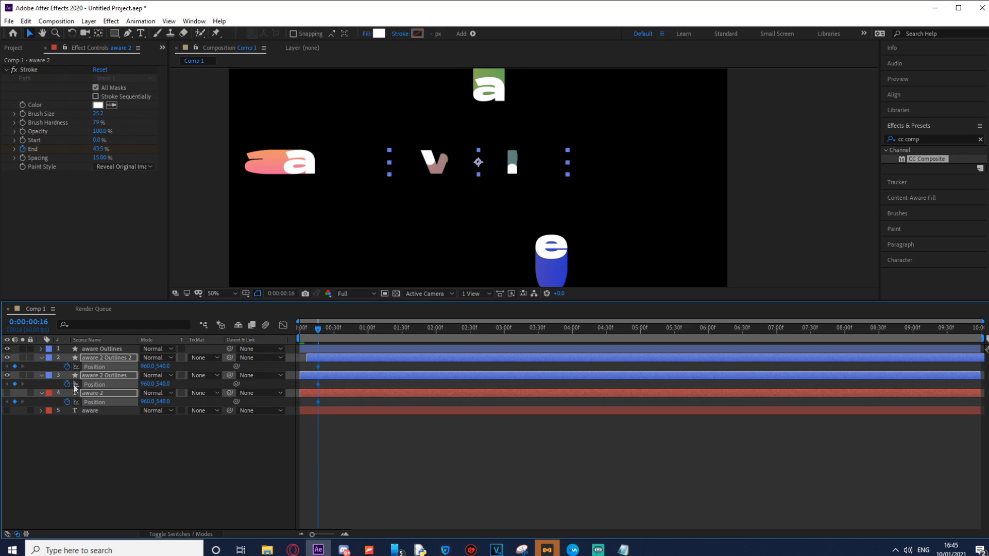
- Move the three layers' position keyframes to 0:00:01:00 and add matching position keyframes at 0:00:00:00
{"action": "left_click_drag", "start_coordinate": [319, 330], "coordinate": [272, 337]}
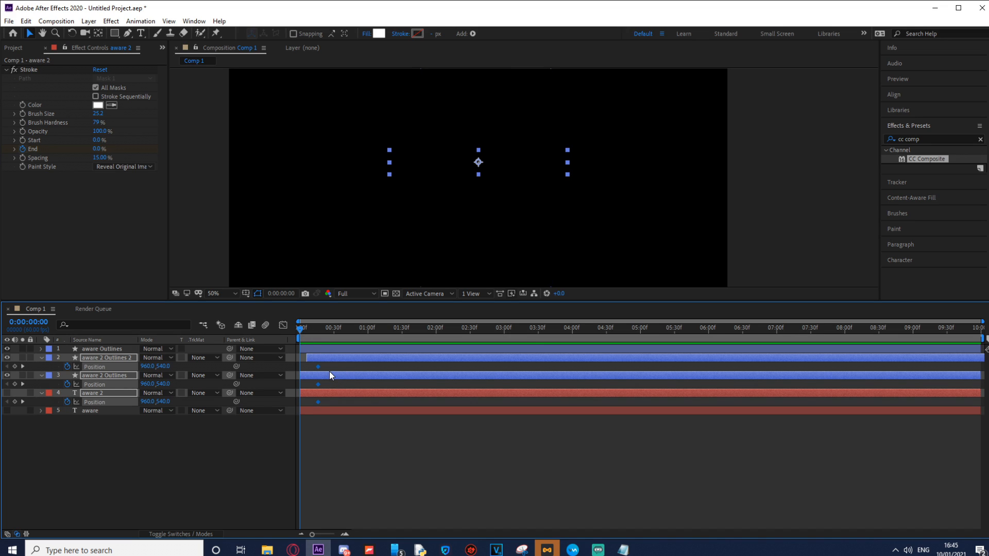
{"action": "left_click_drag", "start_coordinate": [320, 384], "coordinate": [370, 386]}
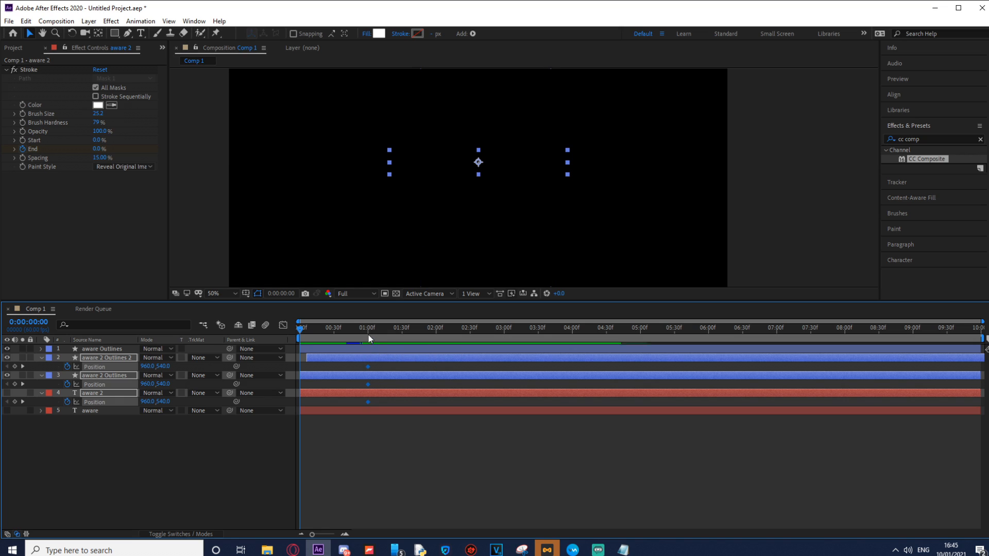
{"action": "left_click", "coordinate": [15, 401]}
- Shift the aware 2, aware 2 Outlines and aware 2 Outlines 2 layers horizontally to 1042, 540 at 0:00:00:00
{"action": "left_click", "coordinate": [501, 167]}
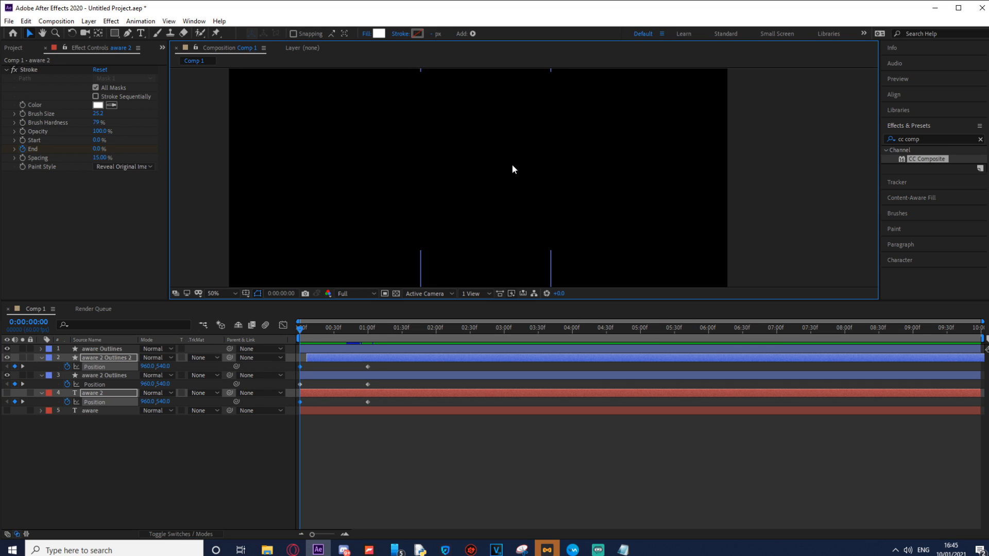
{"action": "left_click", "coordinate": [112, 375]}
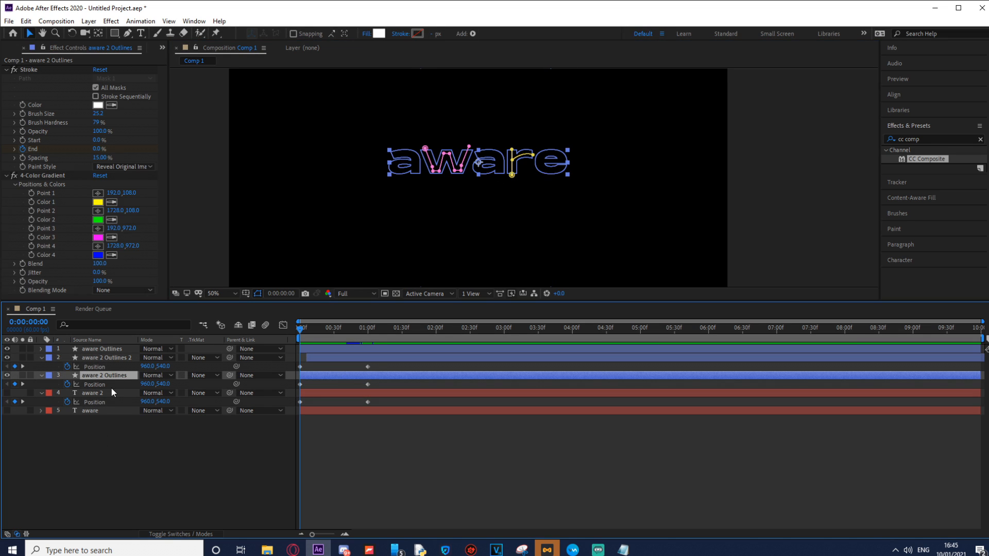
{"action": "left_click", "coordinate": [113, 393], "text": "ctrl"}
{"action": "left_click", "coordinate": [118, 358], "text": "ctrl"}
{"action": "left_click_drag", "start_coordinate": [502, 171], "coordinate": [523, 168]}
- Move the same three layers to 985.6, 540 at 0:00:00:31, adding intermediate position keyframes
{"action": "left_click_drag", "start_coordinate": [304, 330], "coordinate": [335, 331]}
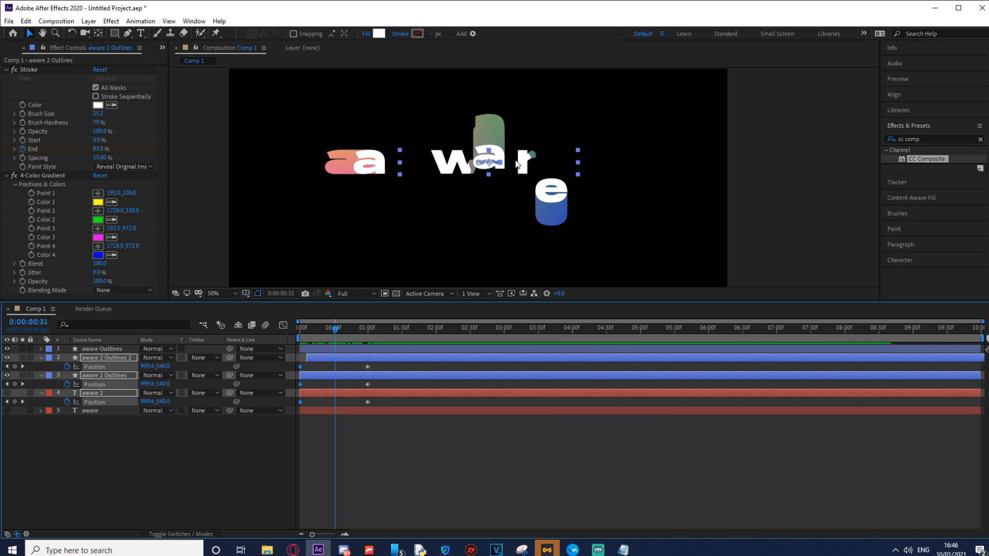
{"action": "left_click", "coordinate": [533, 167]}
{"action": "left_click_drag", "start_coordinate": [533, 167], "coordinate": [529, 168]}
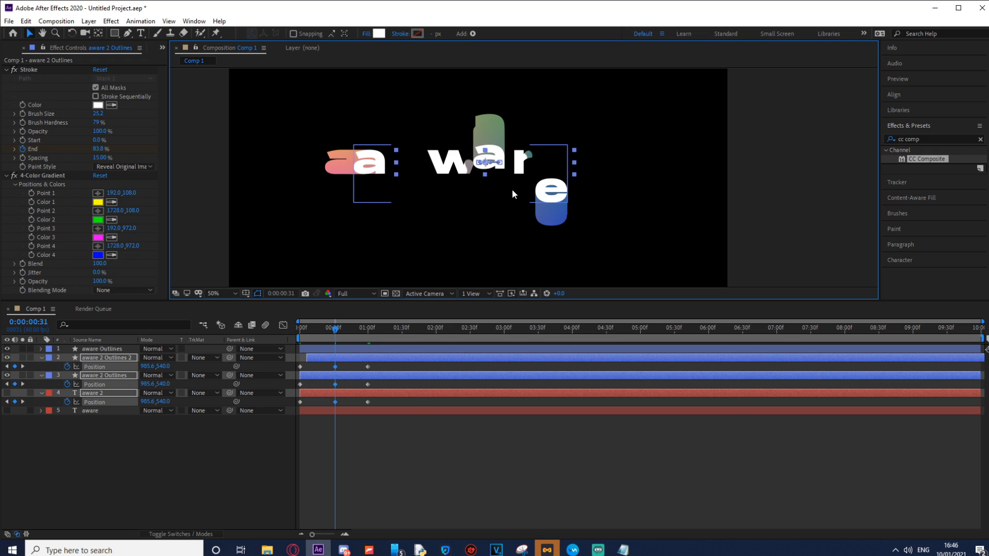
- Preview the w and r sliding into place with the other letters from the start
{"action": "left_click", "coordinate": [354, 319]}
{"action": "key", "text": "space"}
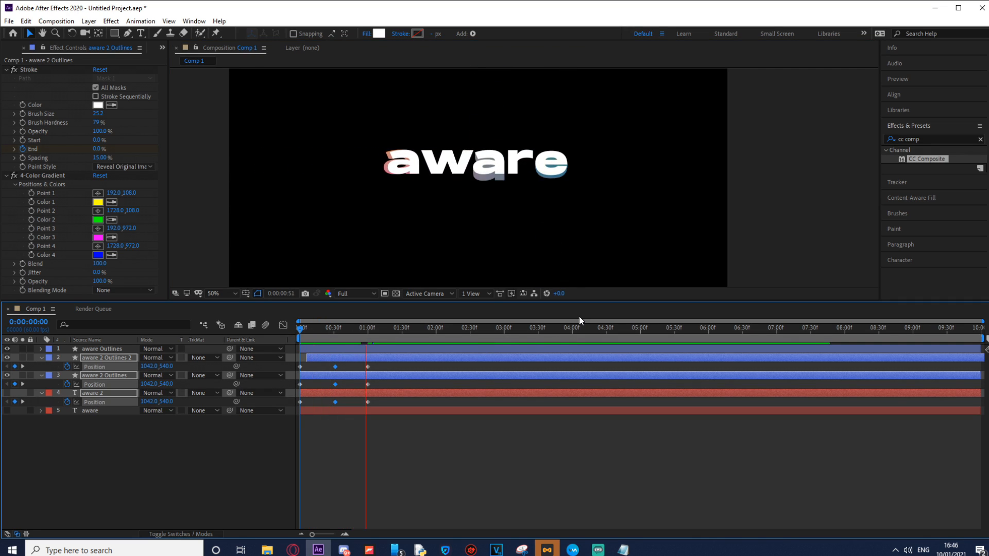
{"action": "key", "text": "space"}
{"action": "left_click_drag", "start_coordinate": [380, 367], "coordinate": [273, 415]}
{"action": "left_click", "coordinate": [325, 430]}
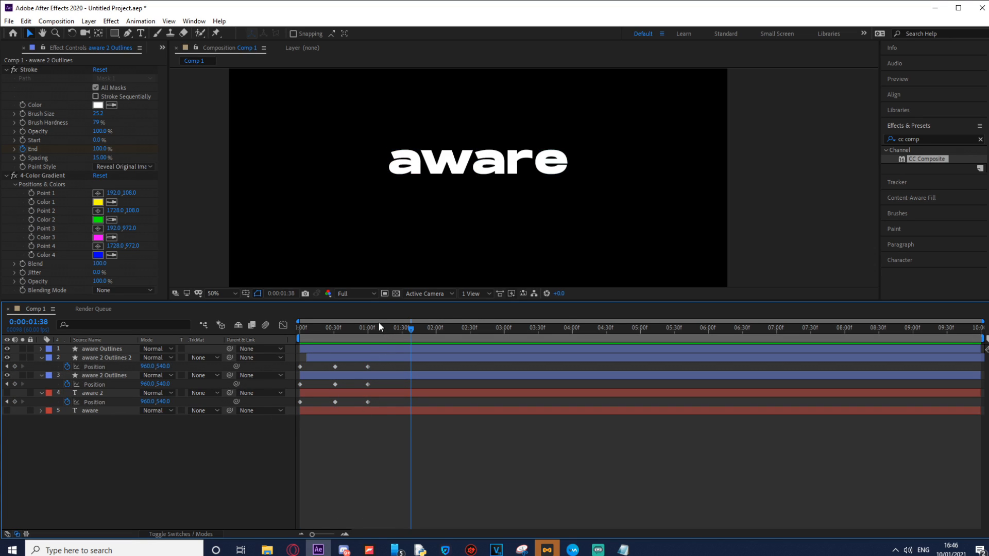
- Delete the three starting position keyframes and move the intermediate ones from 0:00:00:31 to 0:00:00:00
{"action": "left_click_drag", "start_coordinate": [341, 325], "coordinate": [300, 325]}
{"action": "left_click_drag", "start_coordinate": [313, 365], "coordinate": [285, 432]}
{"action": "key", "text": "Delete"}
{"action": "left_click_drag", "start_coordinate": [349, 361], "coordinate": [303, 410]}
{"action": "key", "text": "Delete"}
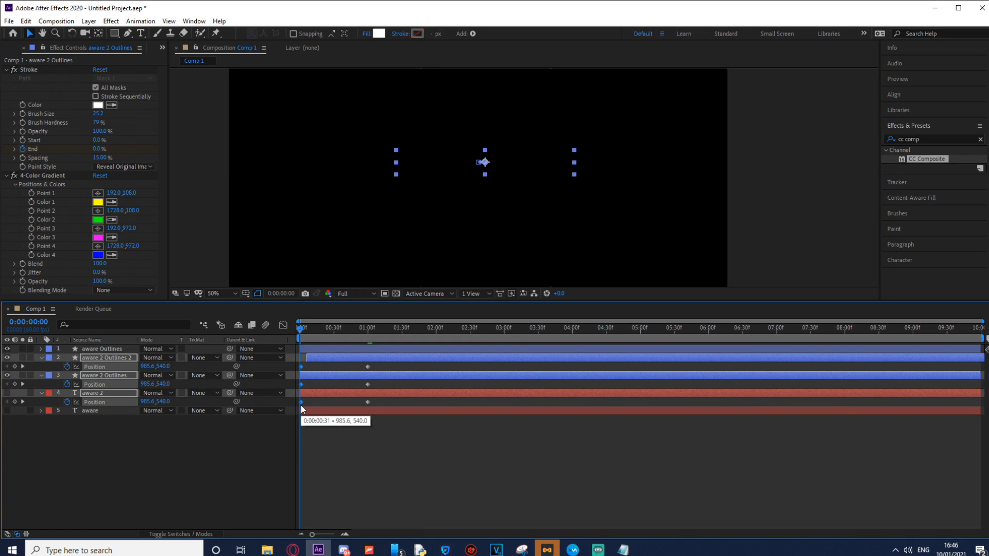
- Set the three layers' starting position to 1005.6, 540 at 0:00:00:00 and preview the slide
{"action": "key", "text": "space"}
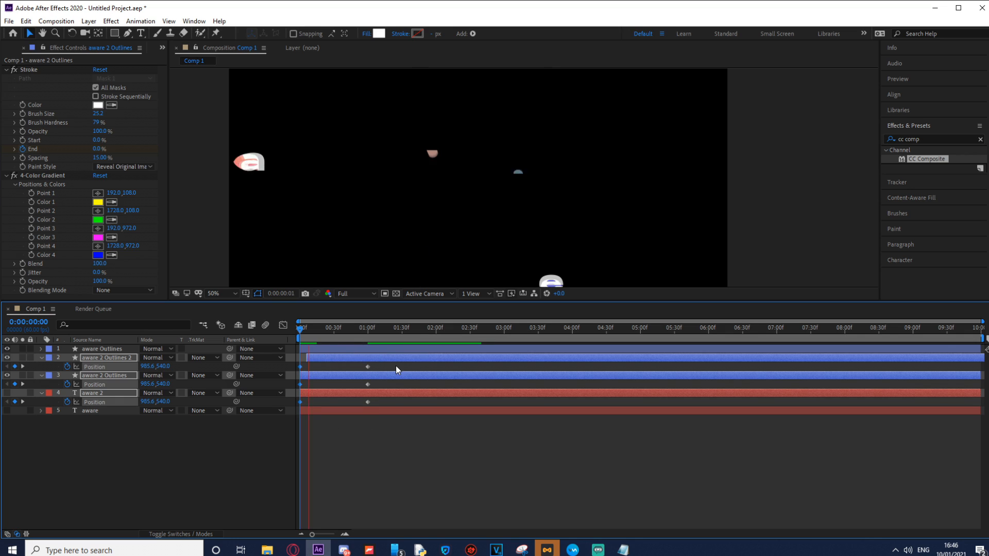
{"action": "left_click_drag", "start_coordinate": [347, 341], "coordinate": [301, 333]}
{"action": "left_click_drag", "start_coordinate": [508, 166], "coordinate": [512, 165]}
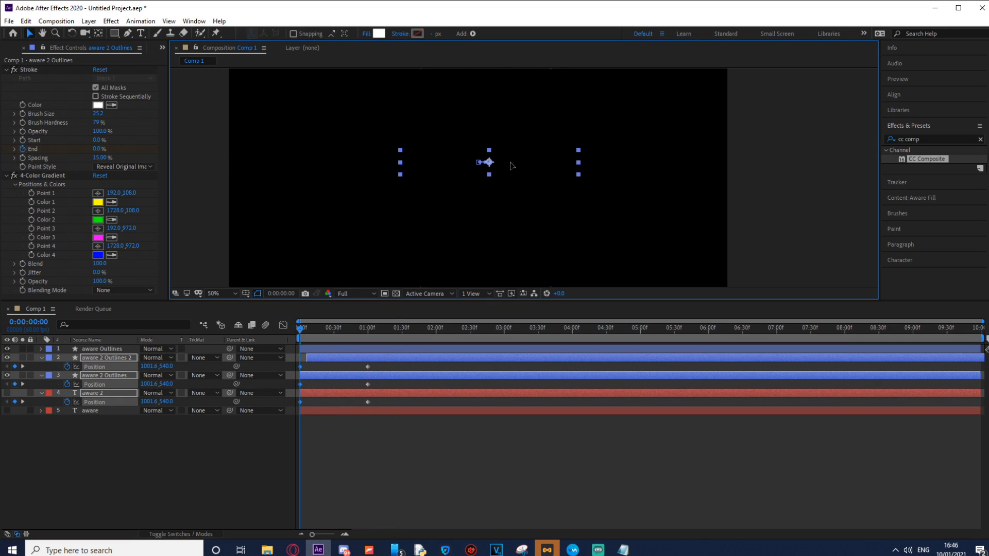
{"action": "key", "text": "space"}
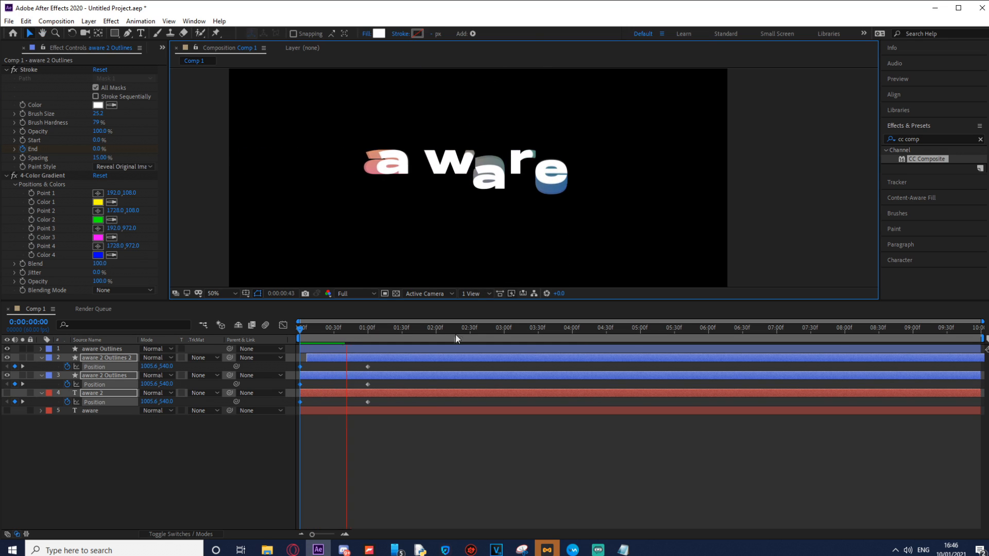
- Apply Easy Ease to all position keyframes of the three layers and show their speed graph
{"action": "left_click_drag", "start_coordinate": [375, 365], "coordinate": [298, 408]}
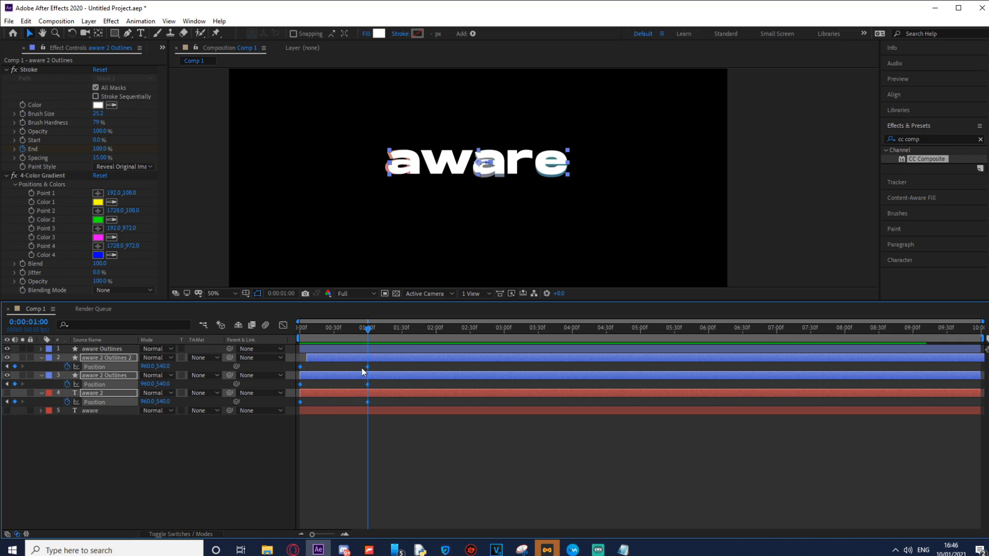
{"action": "key", "text": "F9"}
{"action": "left_click", "coordinate": [283, 325]}
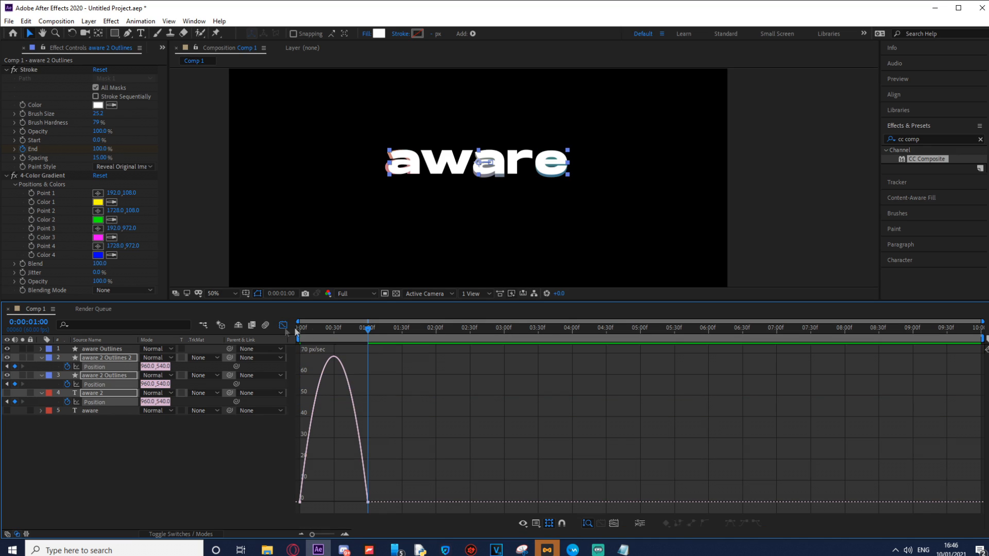
- Extend the ending position keyframes to about 0:00:01:19 and raise their incoming influence to about 80% for a slow finish
{"action": "left_click_drag", "start_coordinate": [379, 481], "coordinate": [296, 515]}
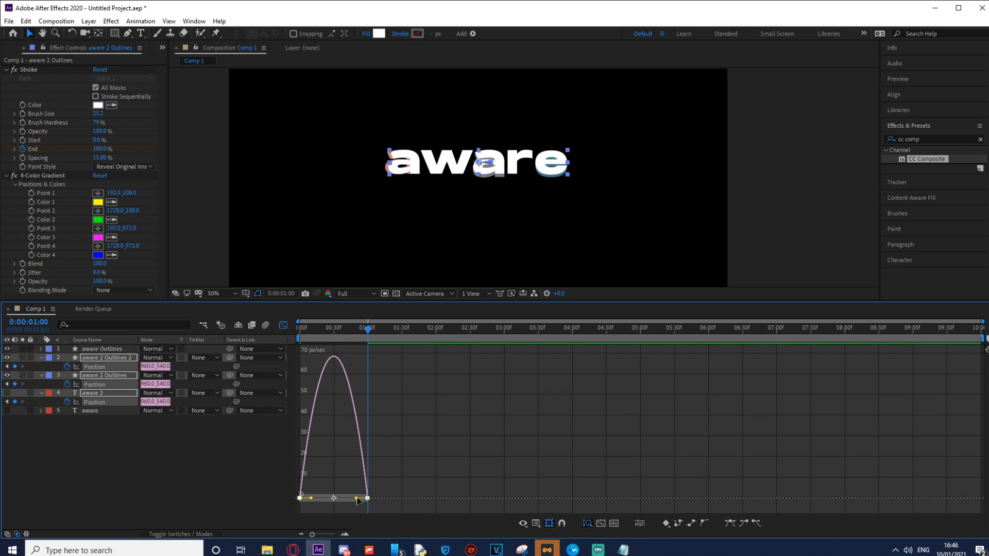
{"action": "mouse_move", "coordinate": [356, 498]}
{"action": "left_mouse_down"}
{"action": "mouse_move", "coordinate": [343, 498]}
{"action": "mouse_move", "coordinate": [389, 498]}
{"action": "mouse_move", "coordinate": [355, 498]}
{"action": "left_mouse_up"}
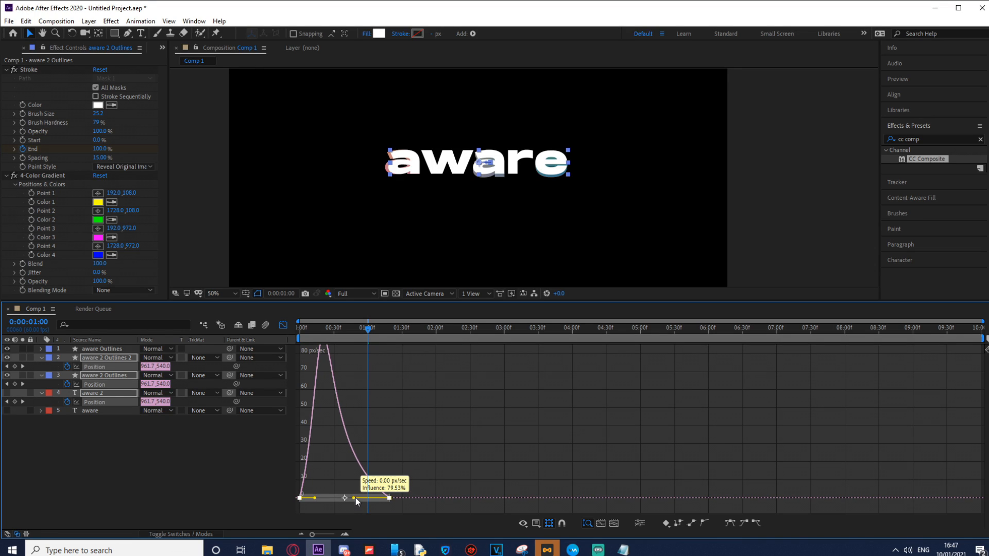
{"action": "key", "text": "space"}
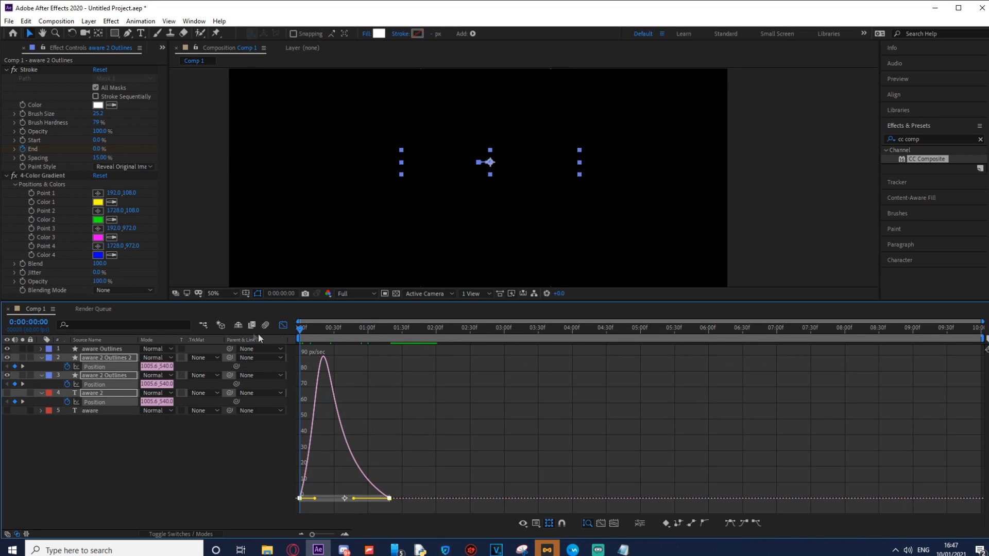
- Preview the eased slide, close the graph editor and collapse the layers' position properties
{"action": "key", "text": "space"}
{"action": "key", "text": "space"}
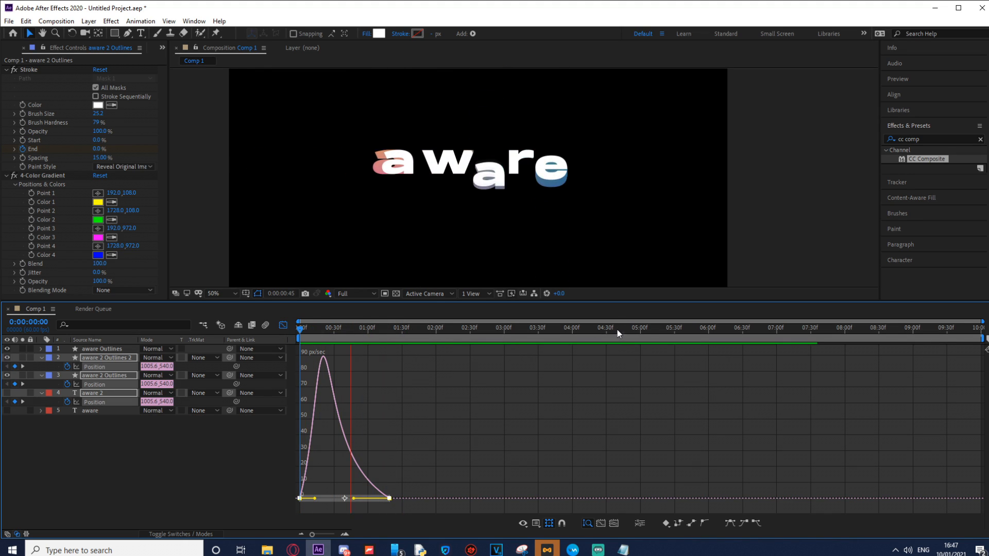
{"action": "key", "text": "space"}
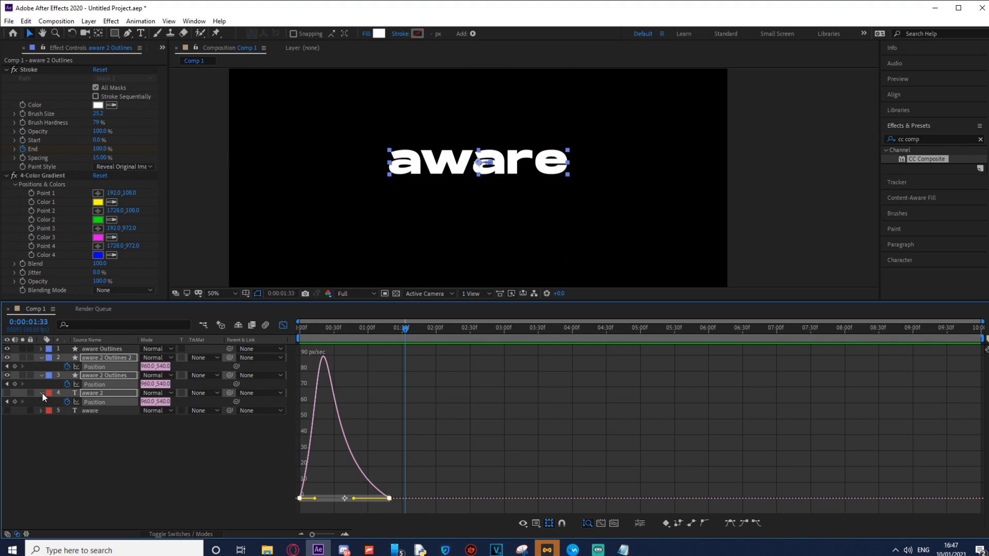
{"action": "left_click", "coordinate": [42, 394]}
{"action": "left_click", "coordinate": [283, 325]}
{"action": "left_click", "coordinate": [317, 410]}
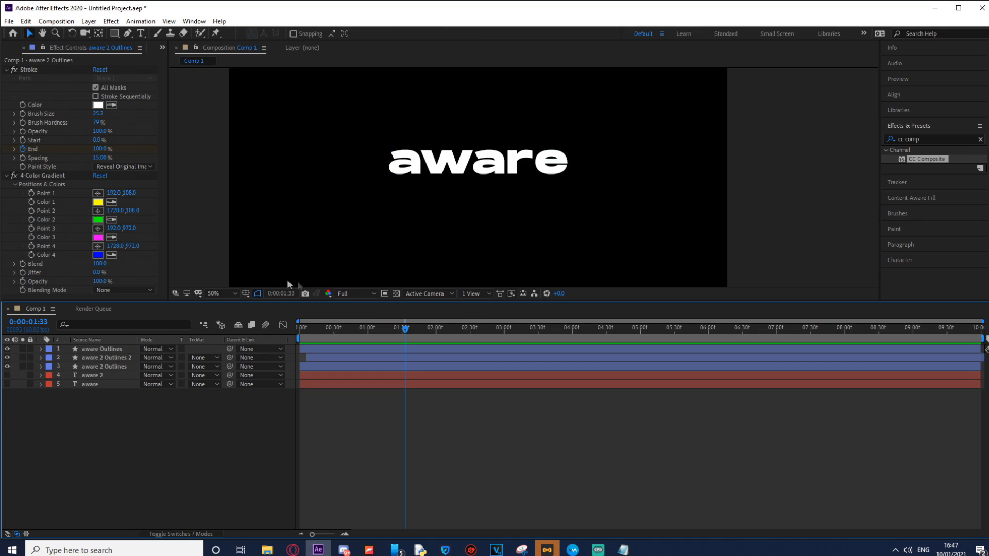
{"action": "scroll", "coordinate": [8, 78], "scroll_direction": "down", "scroll_amount": 3}
{"action": "scroll", "coordinate": [15, 88], "scroll_direction": "up", "scroll_amount": 3}
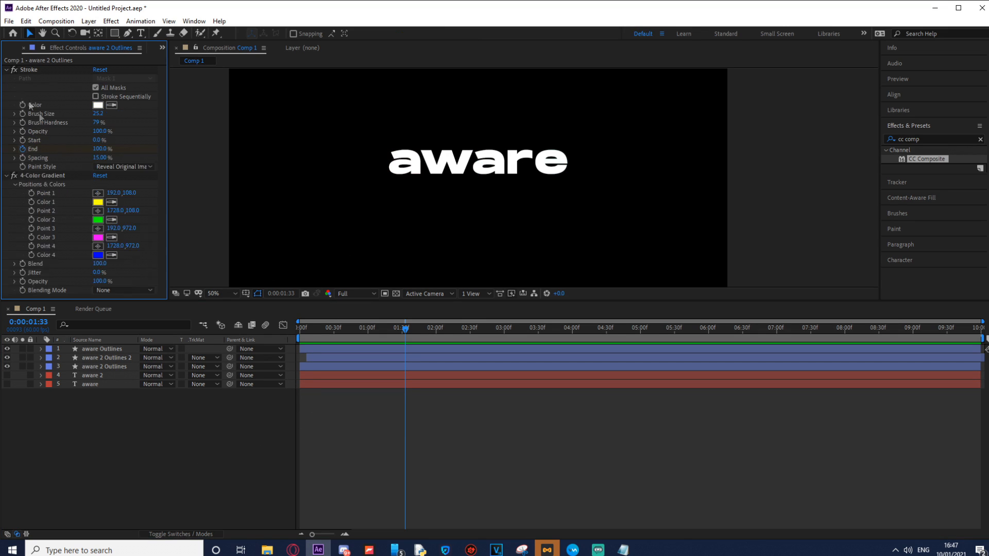
- Add a text layer reading "edited by" above the word aware
{"action": "left_click", "coordinate": [142, 34]}
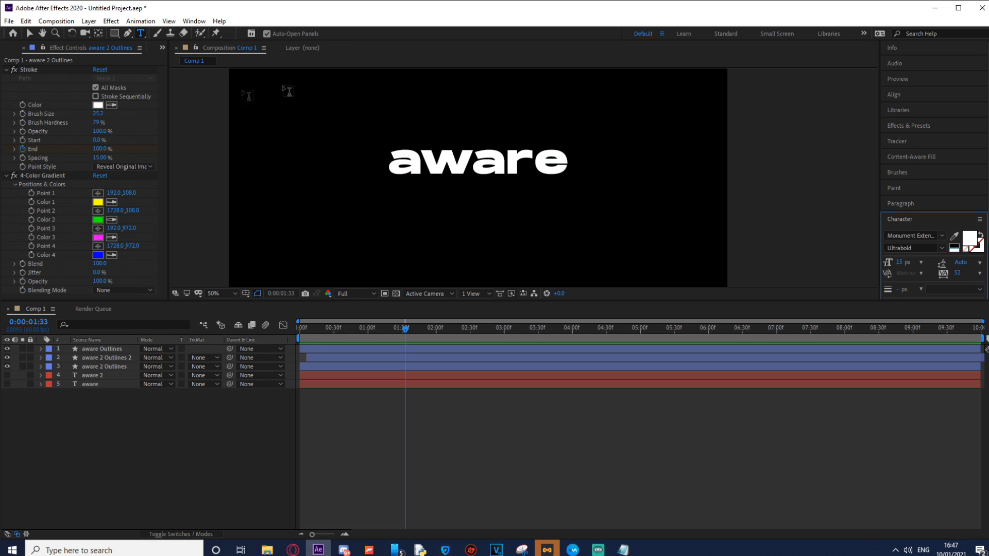
{"action": "left_click", "coordinate": [453, 148]}
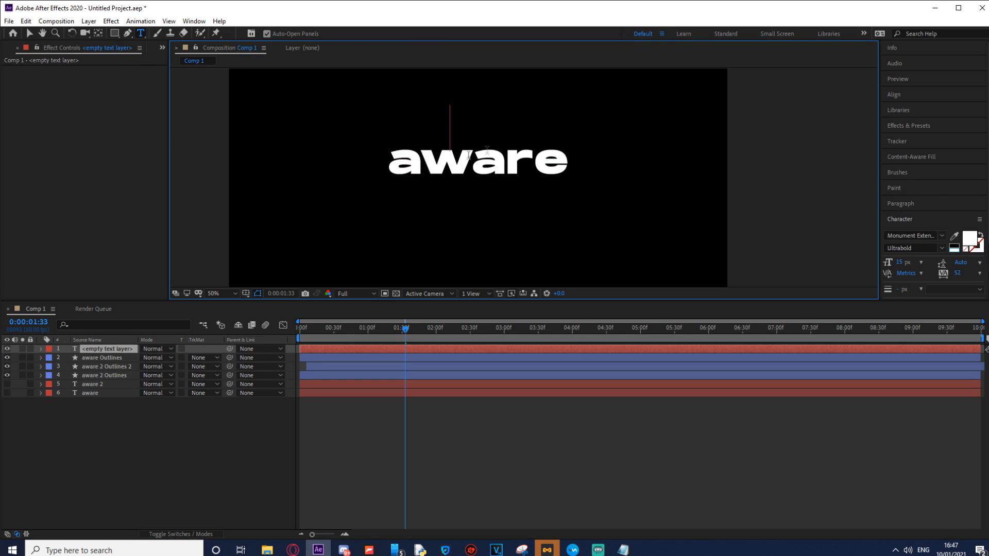
{"action": "type", "text": "edited by"}
{"action": "left_click", "coordinate": [97, 350]}
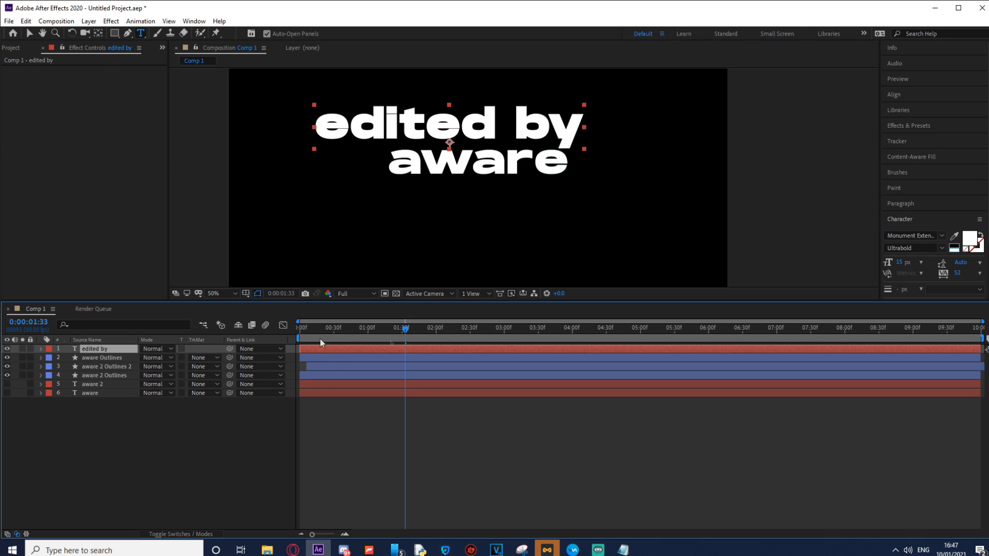
- Change the new text layer's font to Retroica and retype it in capitals as "EDITED BY"
{"action": "left_click", "coordinate": [921, 235]}
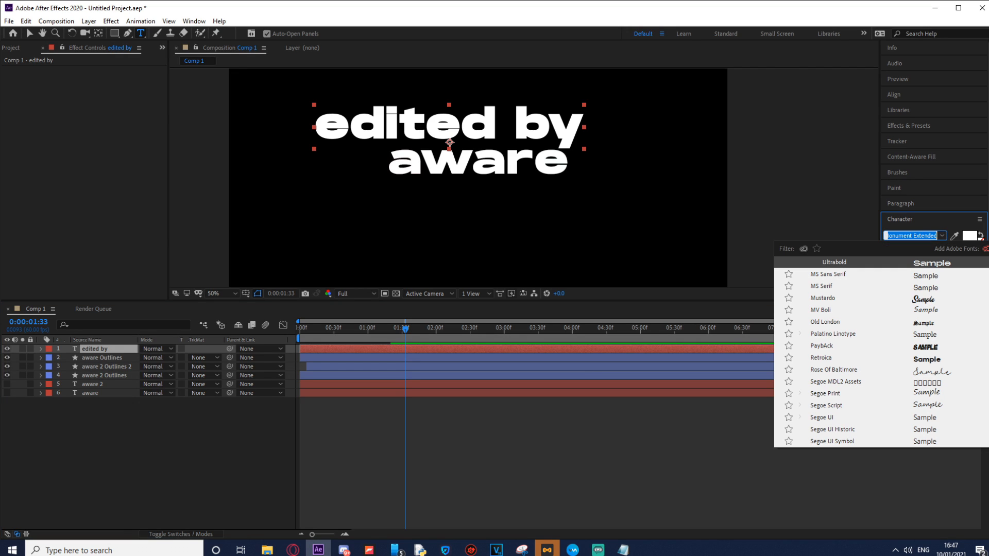
{"action": "type", "text": "ret"}
{"action": "key", "text": "Return"}
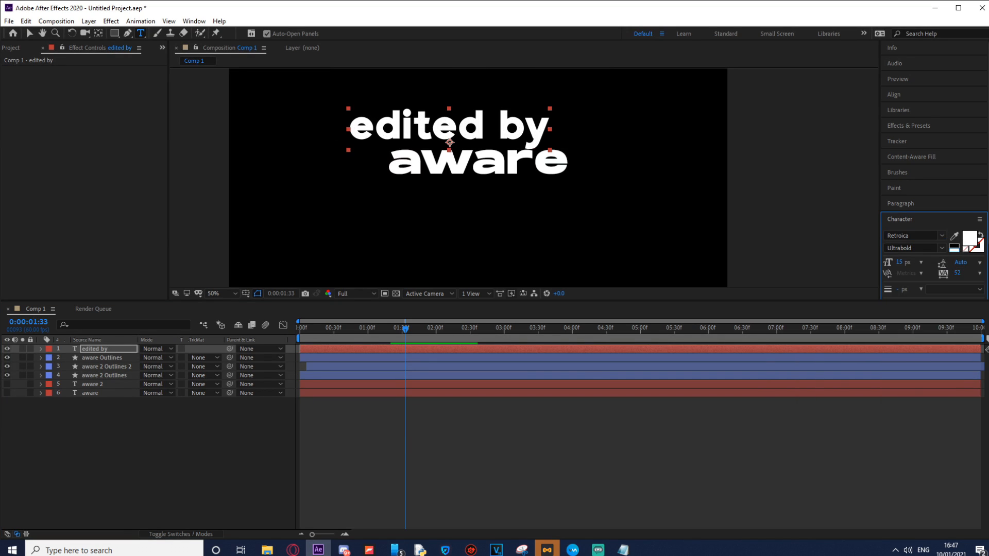
{"action": "triple_click", "coordinate": [474, 129]}
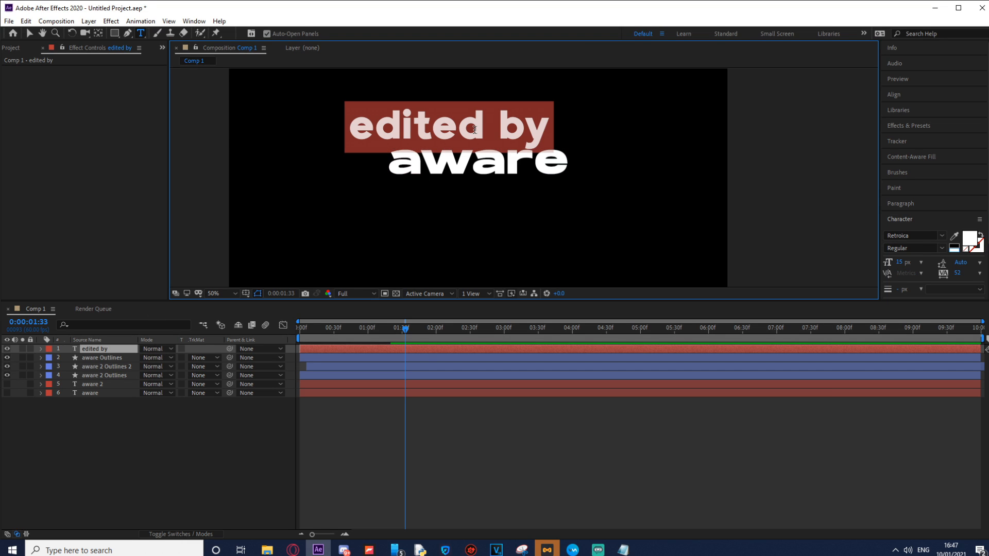
{"action": "type", "text": "EDITED BY"}
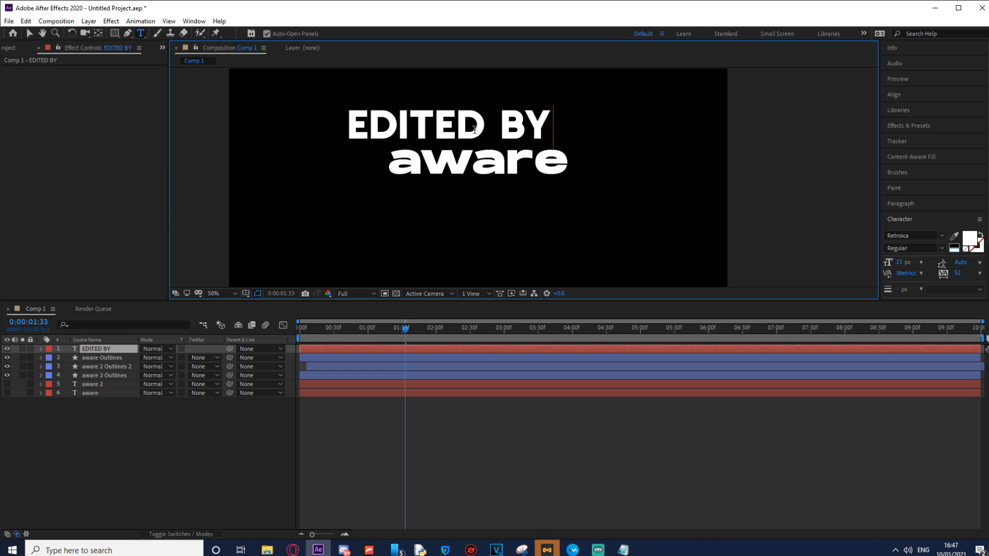
- Turn off Faux Bold for the whole EDITED BY text layer
{"action": "scroll", "coordinate": [919, 253], "scroll_direction": "down", "scroll_amount": 3}
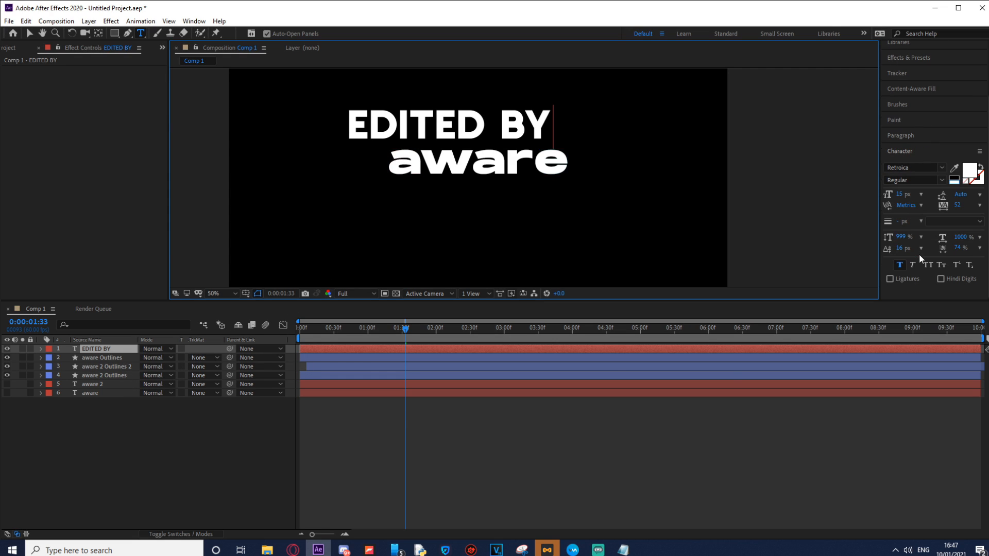
{"action": "left_click", "coordinate": [900, 267]}
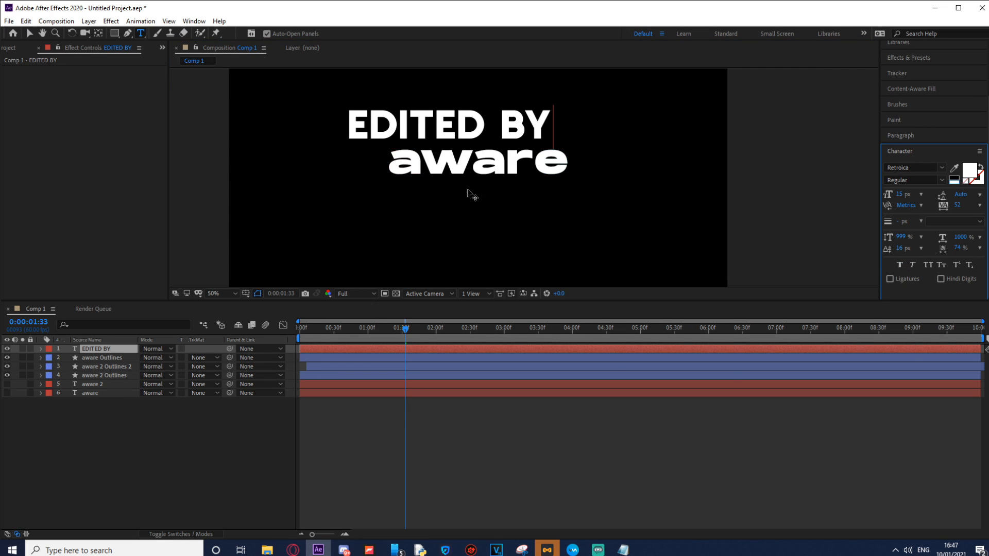
{"action": "left_click", "coordinate": [112, 349]}
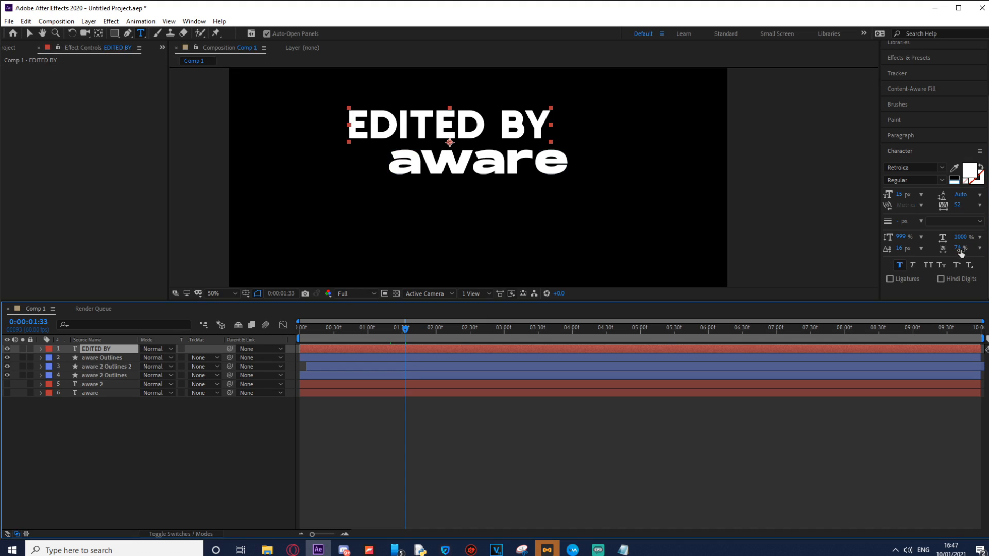
{"action": "left_click", "coordinate": [900, 266]}
{"action": "key", "text": "v"}
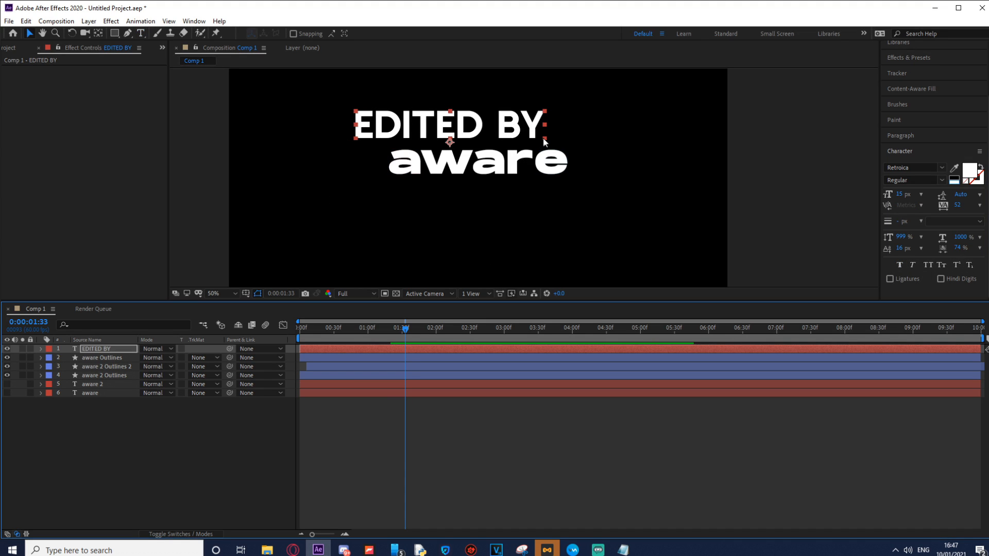
- Scale the EDITED BY text down to just over half its width, place it directly above aware and centre it horizontally in the composition
{"action": "left_click_drag", "start_coordinate": [545, 143], "coordinate": [505, 141]}
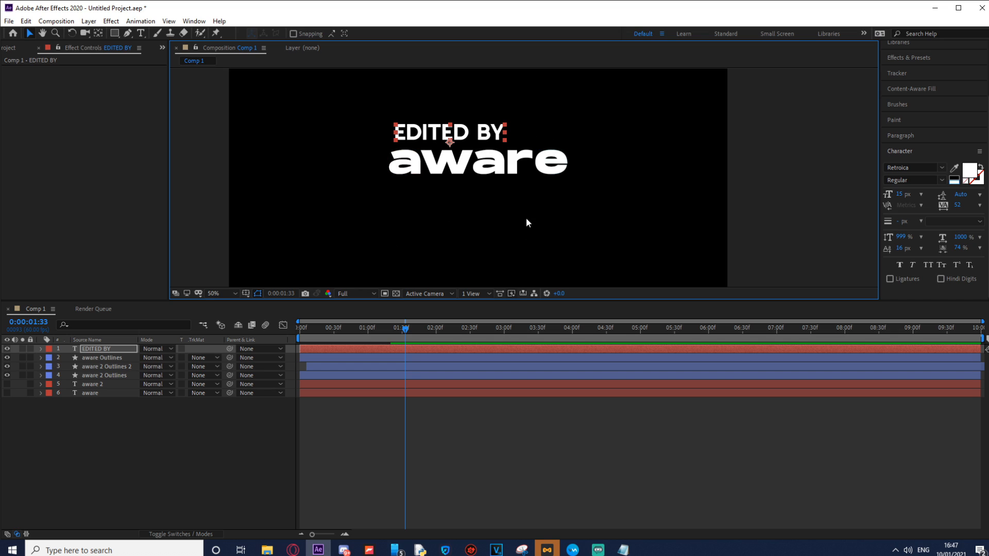
{"action": "left_click_drag", "start_coordinate": [479, 131], "coordinate": [501, 139]}
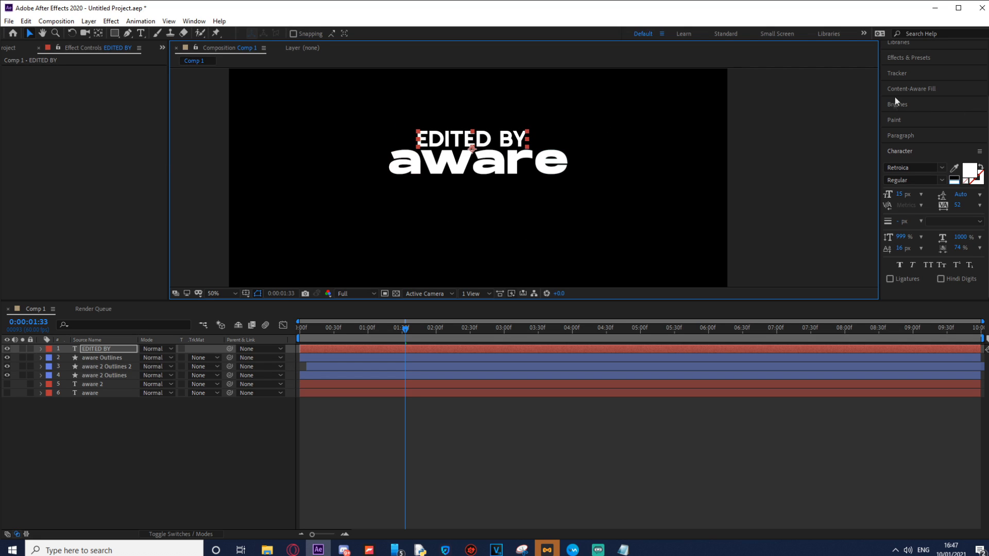
{"action": "scroll", "coordinate": [917, 90], "scroll_direction": "up", "scroll_amount": 3}
{"action": "left_click", "coordinate": [912, 94]}
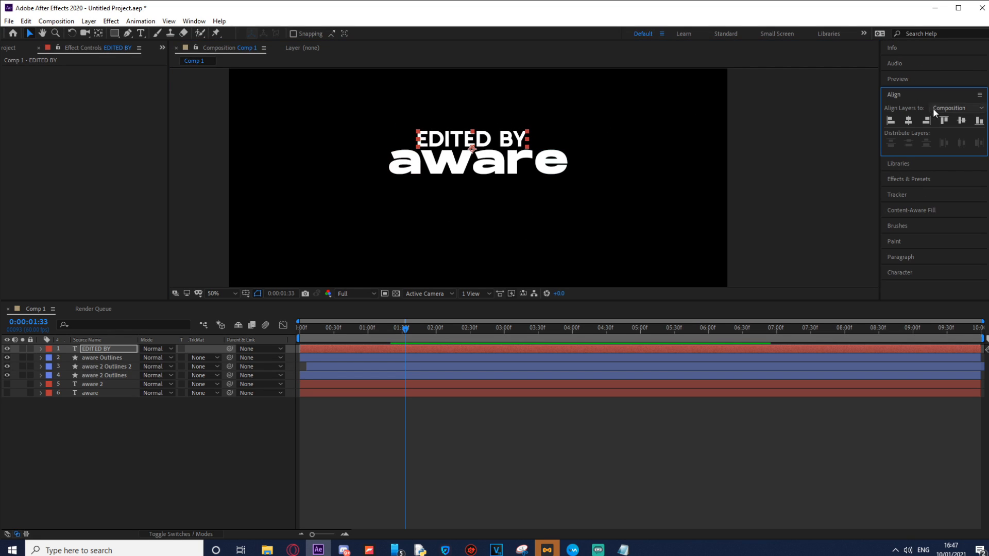
{"action": "left_click", "coordinate": [911, 122]}
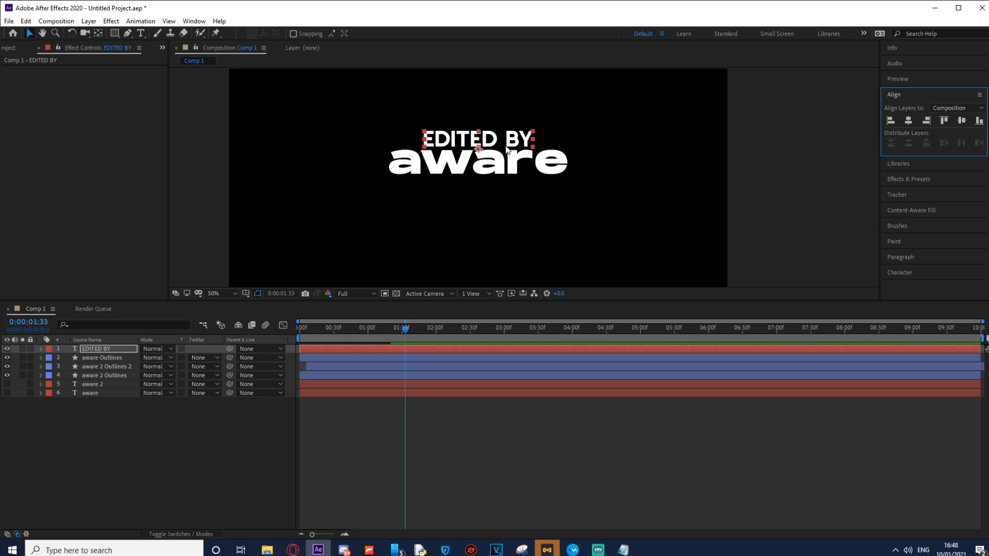
- Reduce the EDITED BY text's font size to 6 px and deselect the layer
{"action": "left_click", "coordinate": [908, 272]}
{"action": "left_click_drag", "start_coordinate": [901, 263], "coordinate": [894, 263]}
{"action": "left_click", "coordinate": [109, 466]}
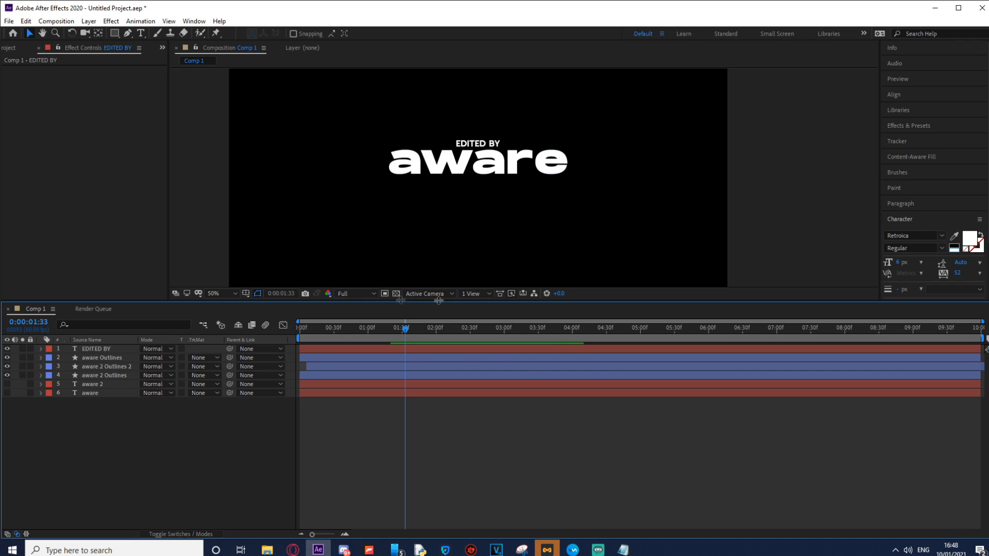
- Move the EDITED BY layer's anchor point down to the centre of the word aware
{"action": "left_click", "coordinate": [493, 144]}
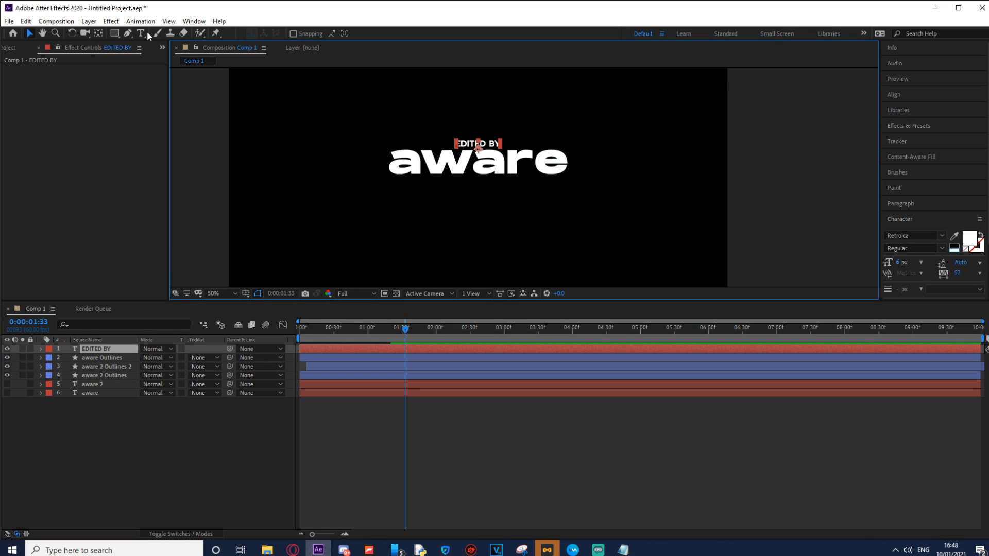
{"action": "left_click", "coordinate": [98, 358]}
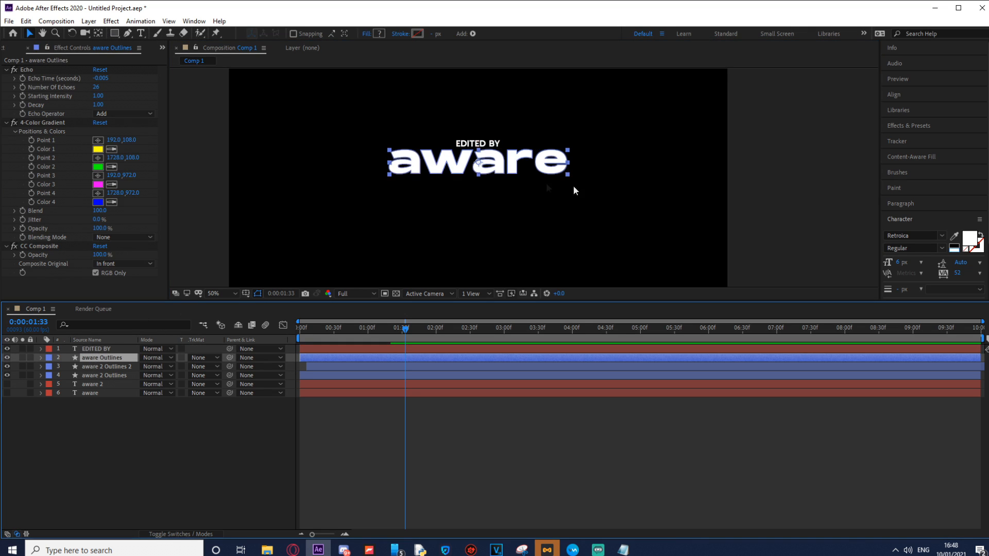
{"action": "left_click", "coordinate": [95, 349]}
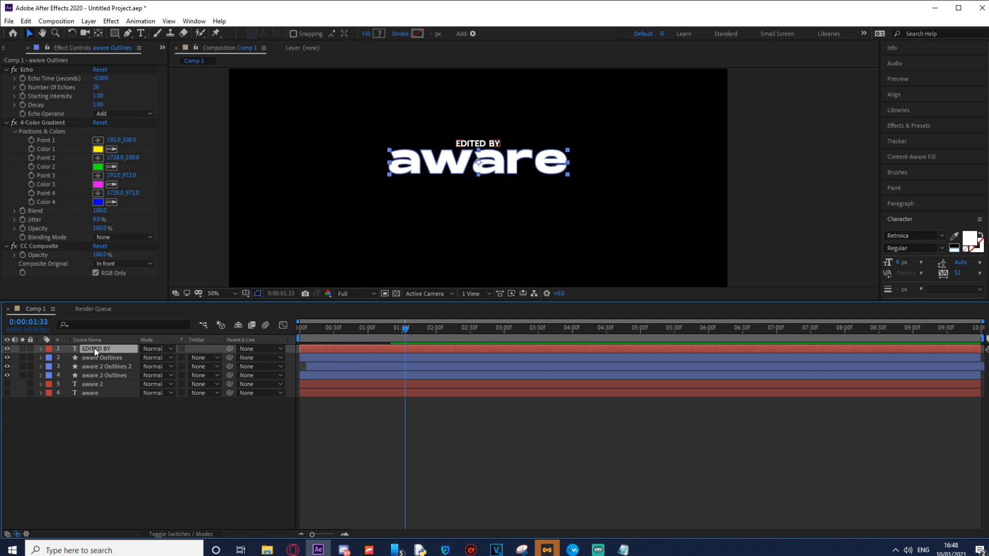
{"action": "left_click", "coordinate": [98, 33]}
{"action": "left_click_drag", "start_coordinate": [478, 148], "coordinate": [478, 161]}
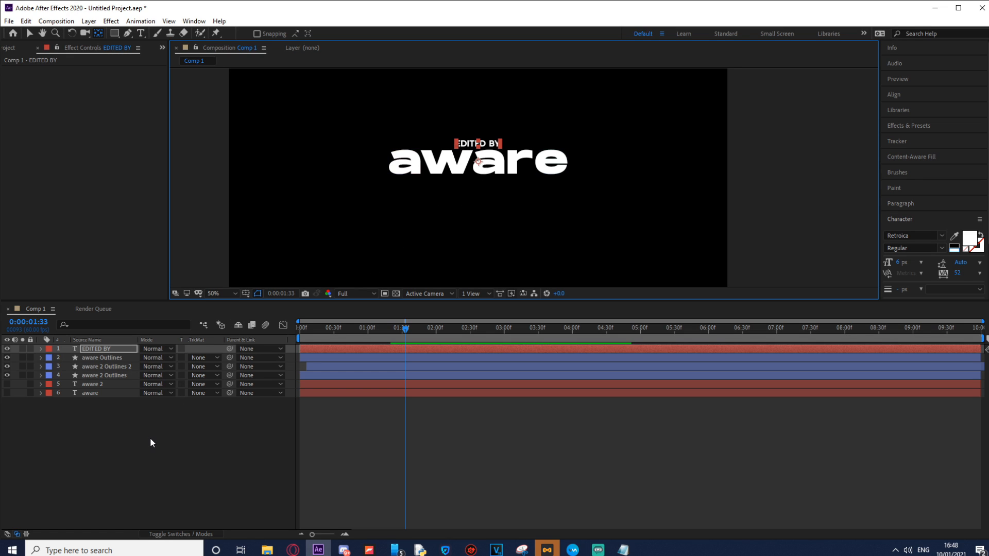
{"action": "left_click_drag", "start_coordinate": [135, 384], "coordinate": [131, 375]}
{"action": "key", "text": "ctrl+z"}
{"action": "left_click", "coordinate": [108, 341]}
{"action": "left_click", "coordinate": [110, 349]}
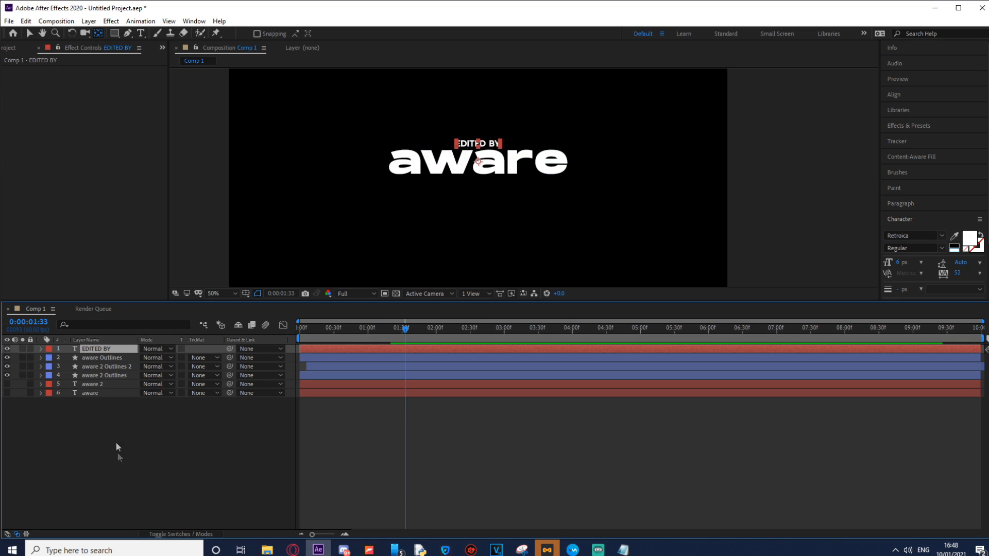
{"action": "left_click", "coordinate": [162, 434]}
- Add opacity and position keyframes to the EDITED BY layer at 0:00:01:33 and show both keyframed properties
{"action": "left_click", "coordinate": [100, 349]}
{"action": "key", "text": "t"}
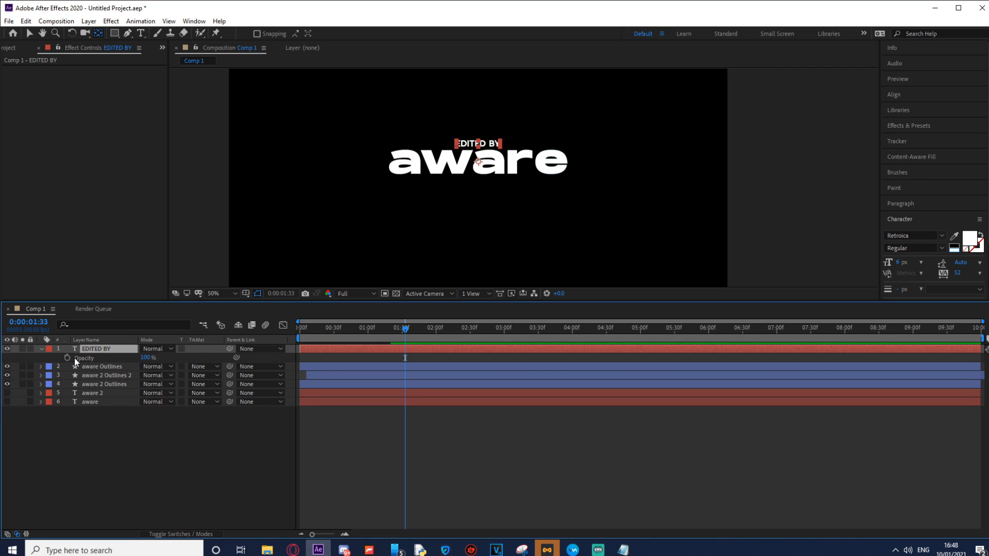
{"action": "left_click", "coordinate": [68, 358]}
{"action": "left_click", "coordinate": [107, 348]}
{"action": "key", "text": "p"}
{"action": "left_click", "coordinate": [68, 358]}
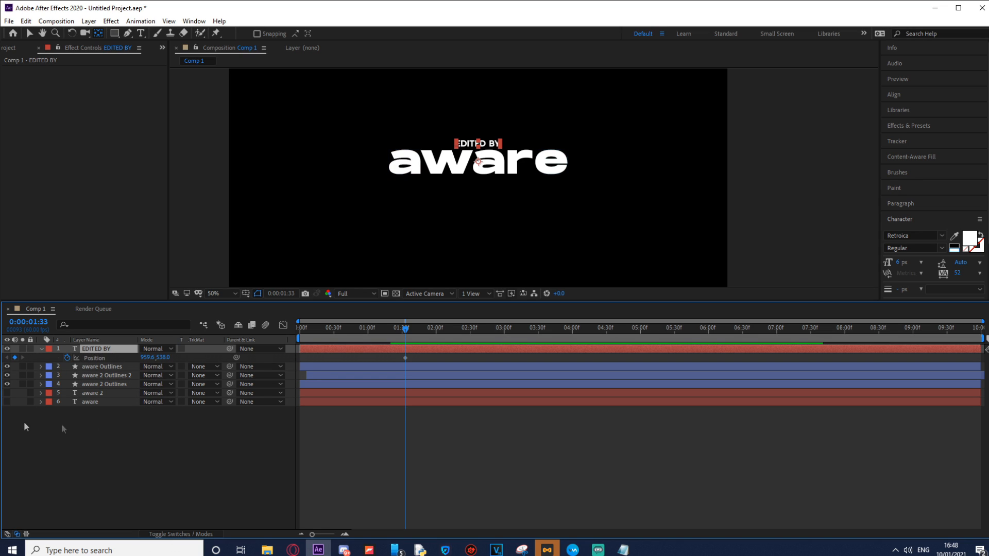
{"action": "key", "text": "p"}
{"action": "key", "text": "u"}
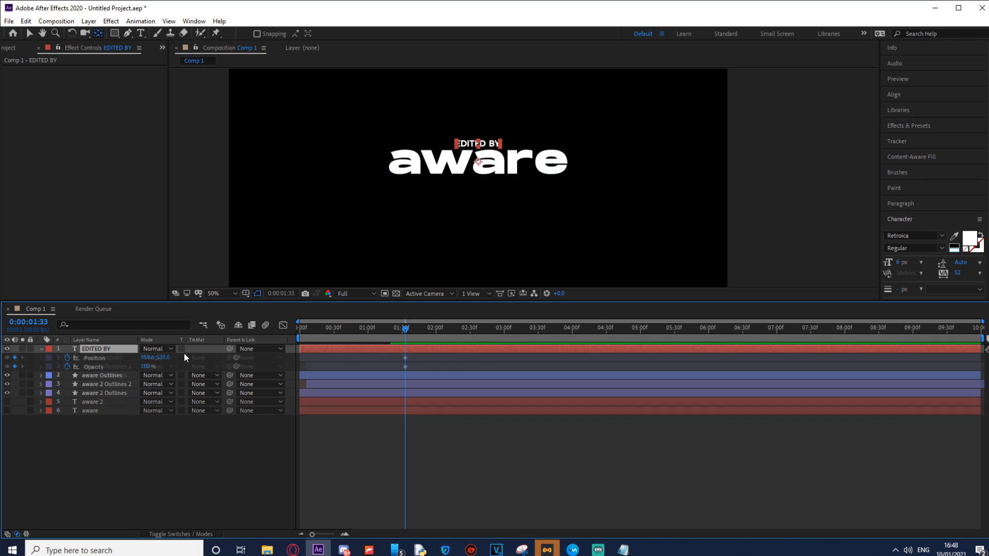
- Add position and opacity keyframes to the EDITED BY layer at 0:00:01:04
{"action": "left_click_drag", "start_coordinate": [405, 328], "coordinate": [291, 335]}
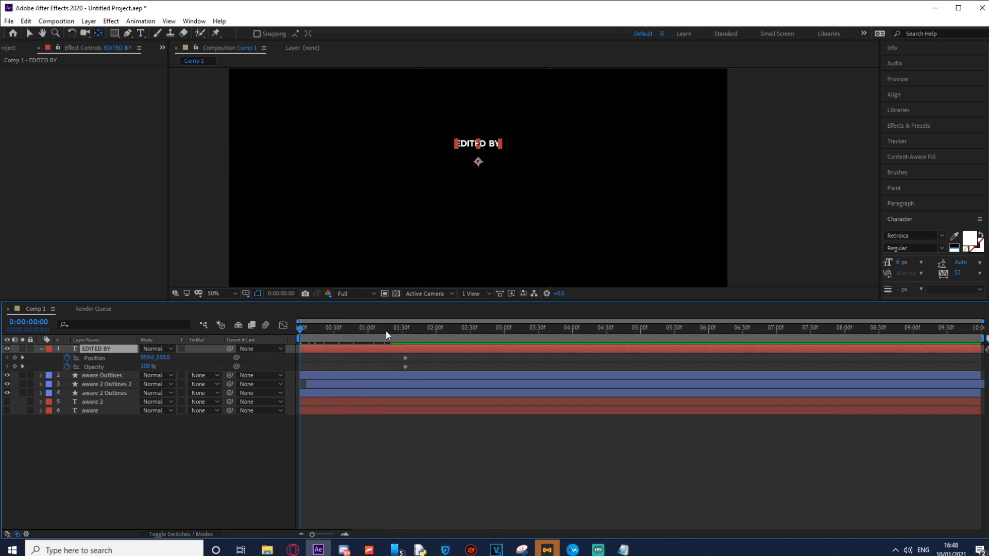
{"action": "mouse_move", "coordinate": [376, 330]}
{"action": "left_mouse_down"}
{"action": "mouse_move", "coordinate": [388, 330]}
{"action": "mouse_move", "coordinate": [335, 327]}
{"action": "mouse_move", "coordinate": [374, 328]}
{"action": "left_mouse_up"}
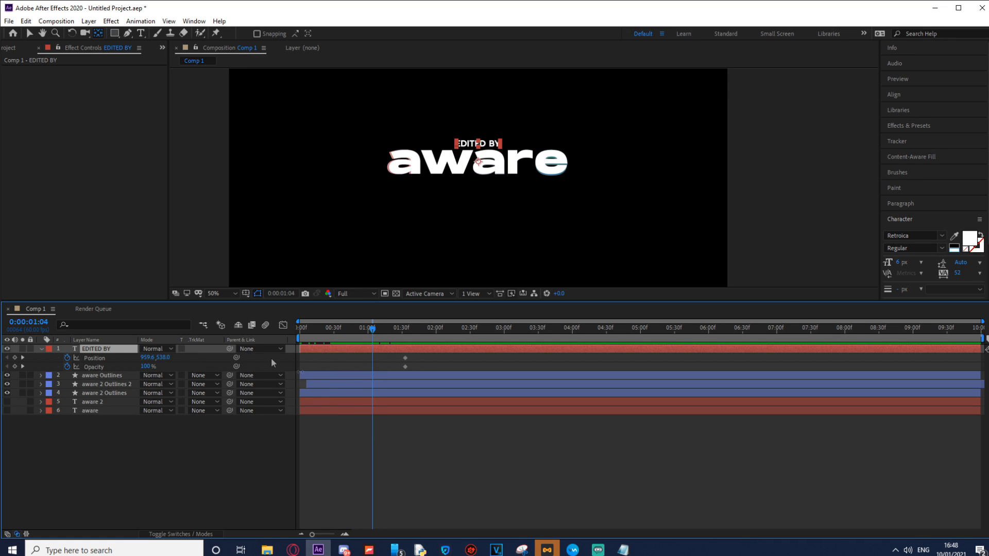
{"action": "left_click", "coordinate": [15, 357]}
{"action": "left_click", "coordinate": [15, 366]}
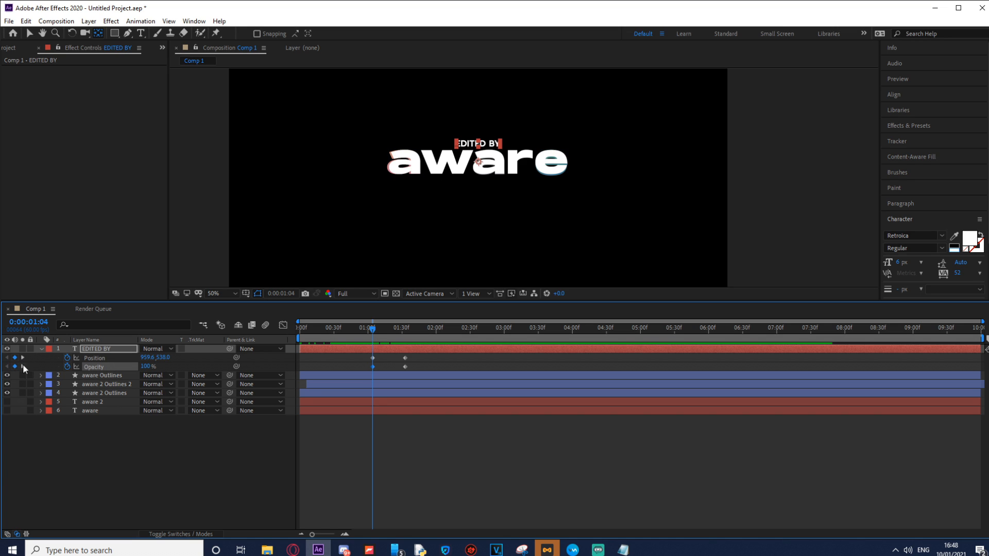
- At 0:00:01:04, lower the EDITED BY text behind aware to position 959.6, 580 and set its opacity to 0%
{"action": "key", "text": "v"}
{"action": "left_click_drag", "start_coordinate": [479, 144], "coordinate": [479, 156]}
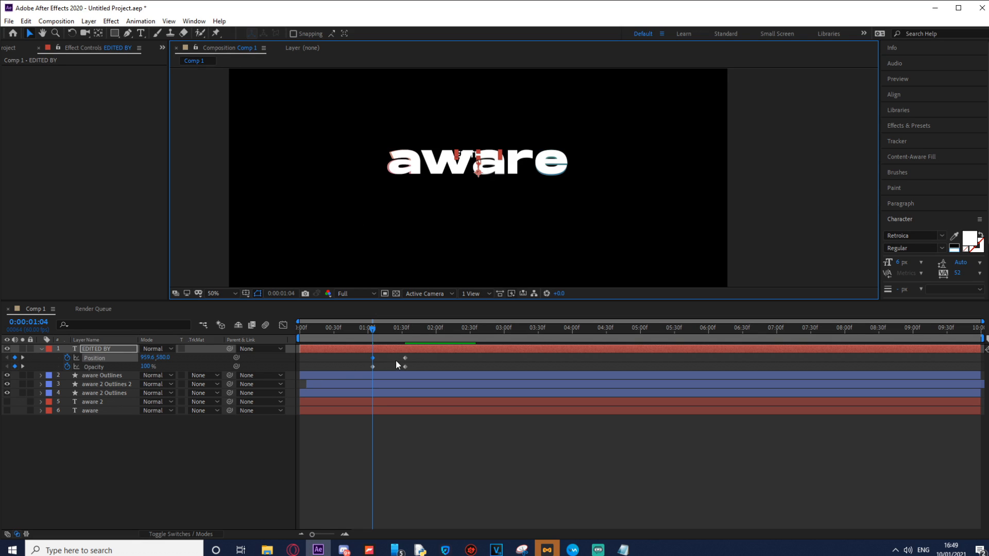
{"action": "left_click", "coordinate": [146, 367]}
{"action": "type", "text": "0"}
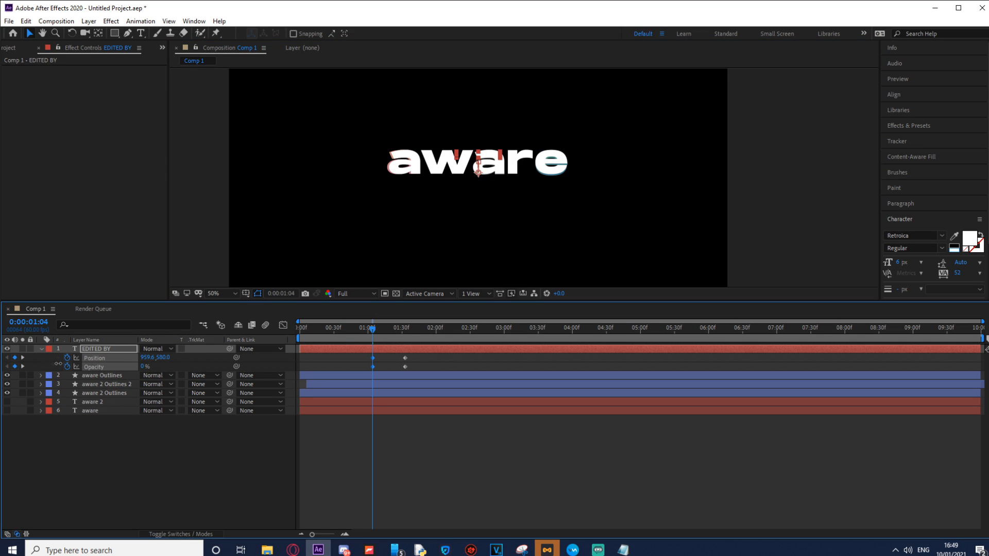
{"action": "key", "text": "Return"}
- Preview the EDITED BY reveal and apply Easy Ease to its four position and opacity keyframes
{"action": "key", "text": "space"}
{"action": "key", "text": "space"}
{"action": "left_click_drag", "start_coordinate": [420, 354], "coordinate": [345, 367]}
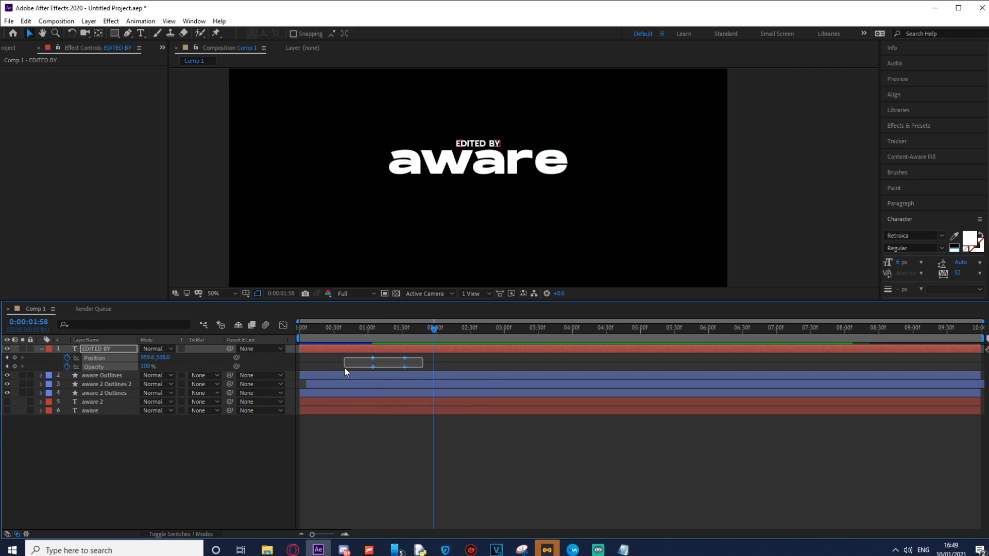
{"action": "key", "text": "F9"}
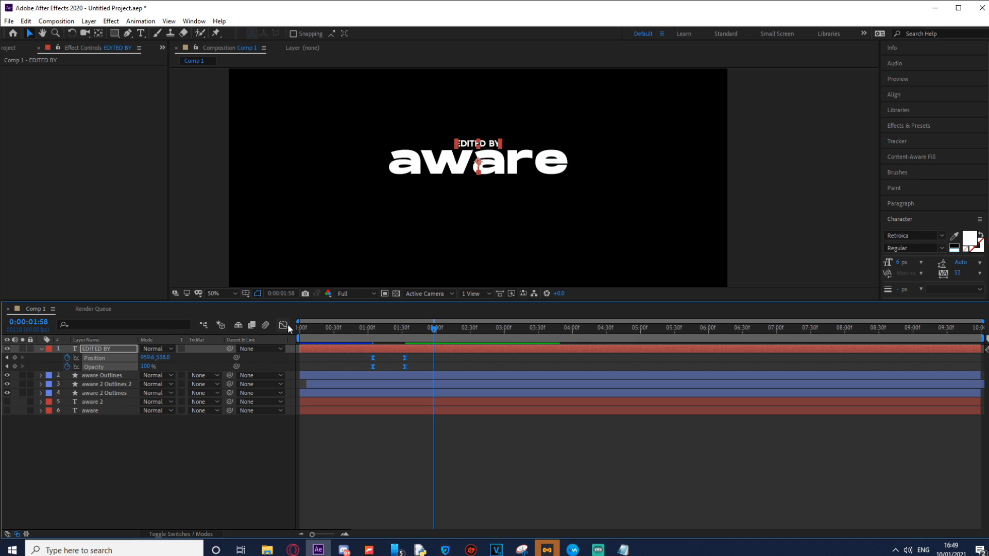
- Reshape the speed curves of EDITED BY's position and opacity keyframes into a sharp early peak with a long ease-out, and preview the reveal
{"action": "left_click_drag", "start_coordinate": [419, 492], "coordinate": [400, 498]}
{"action": "left_click_drag", "start_coordinate": [387, 329], "coordinate": [362, 332]}
{"action": "key", "text": "space"}
{"action": "key", "text": "space"}
{"action": "left_click_drag", "start_coordinate": [416, 500], "coordinate": [407, 500]}
{"action": "key", "text": "space"}
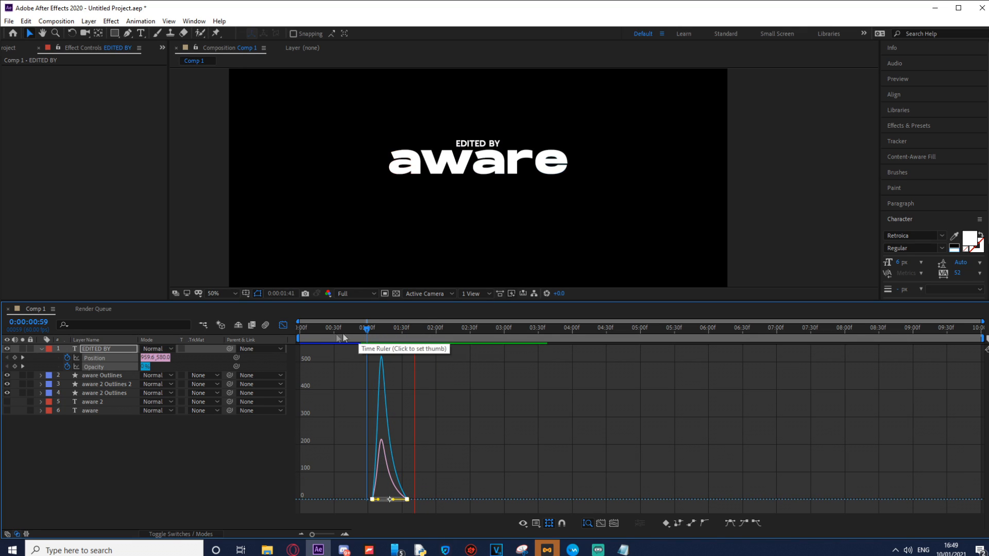
- Move the EDITED BY layer beneath all other layers in Comp 1 and preview the reveal from behind aware
{"action": "left_click", "coordinate": [283, 325]}
{"action": "left_click_drag", "start_coordinate": [106, 351], "coordinate": [102, 417]}
{"action": "key", "text": "space"}
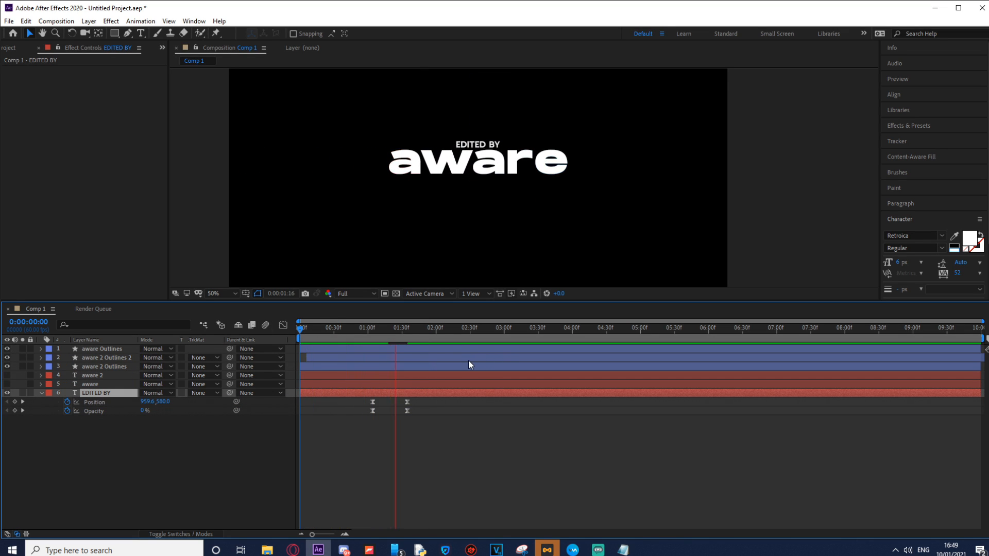
{"action": "left_click", "coordinate": [149, 462]}
{"action": "left_click_drag", "start_coordinate": [420, 328], "coordinate": [301, 329]}
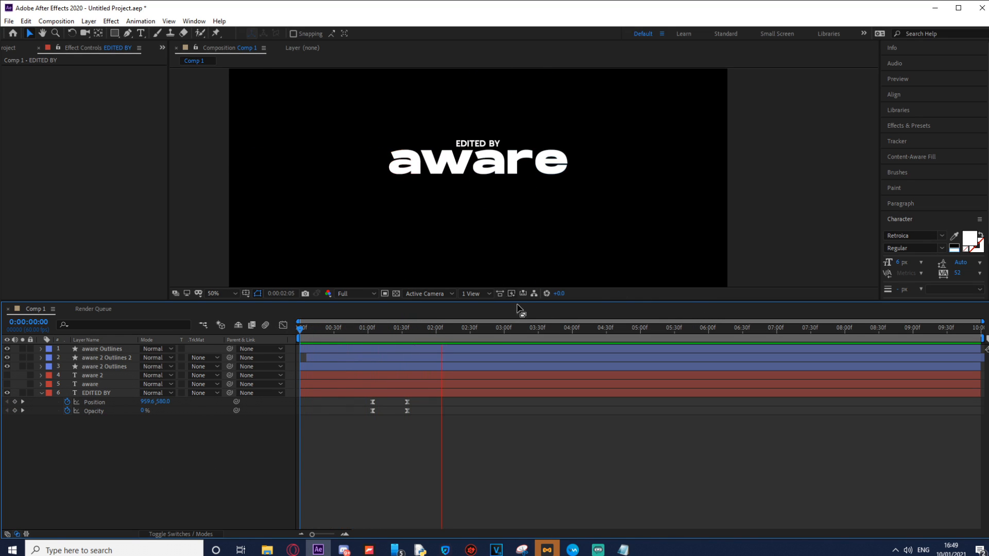
- Add scale keyframes to all six layers at 0:00:02:30
{"action": "left_click_drag", "start_coordinate": [522, 328], "coordinate": [470, 333]}
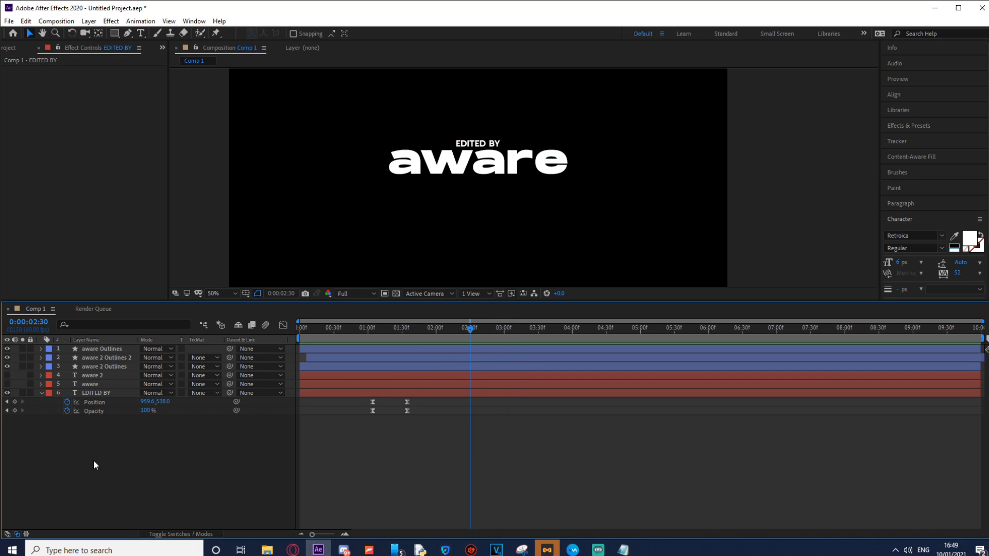
{"action": "left_click", "coordinate": [41, 393]}
{"action": "left_click", "coordinate": [87, 394]}
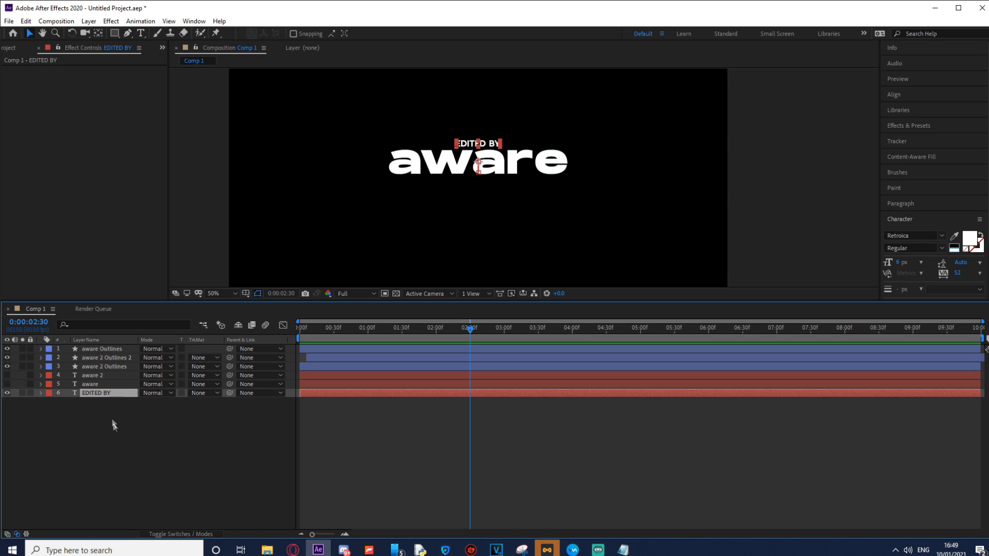
{"action": "left_click_drag", "start_coordinate": [119, 448], "coordinate": [101, 344]}
{"action": "key", "text": "s"}
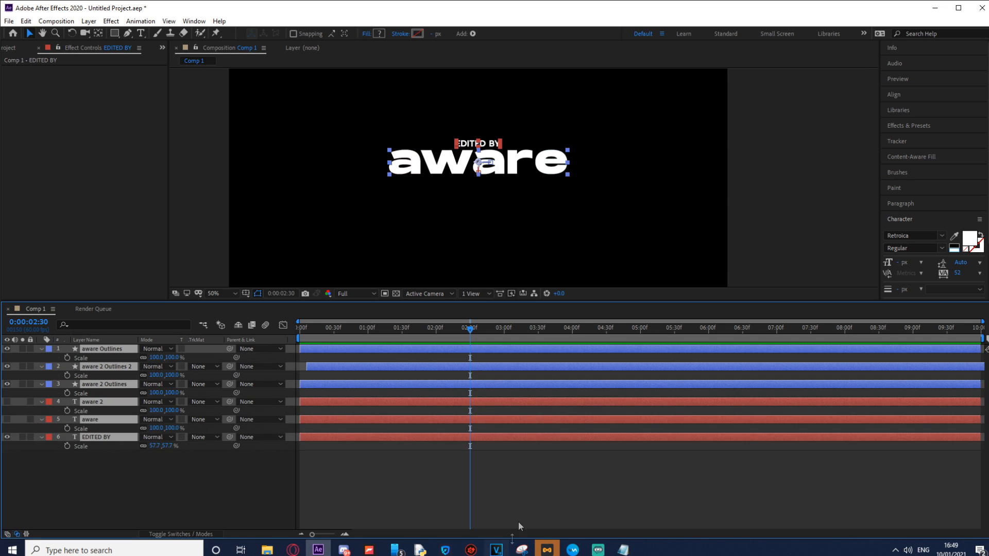
{"action": "left_click", "coordinate": [67, 445]}
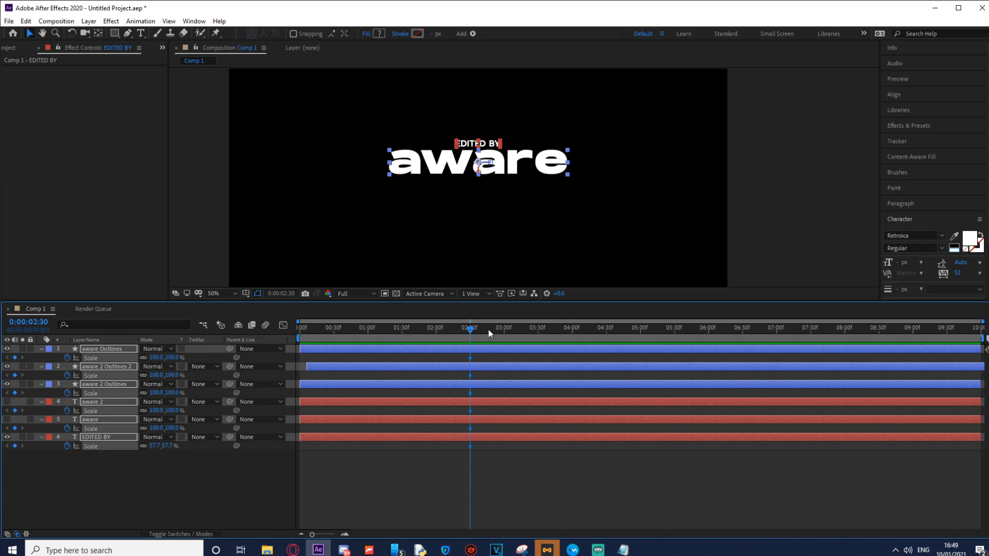
- At 0:00:02:52, set the scale of all six layers to 0%
{"action": "left_click_drag", "start_coordinate": [474, 337], "coordinate": [499, 339]}
{"action": "left_click", "coordinate": [167, 447]}
{"action": "type", "text": "0"}
{"action": "key", "text": "Return"}
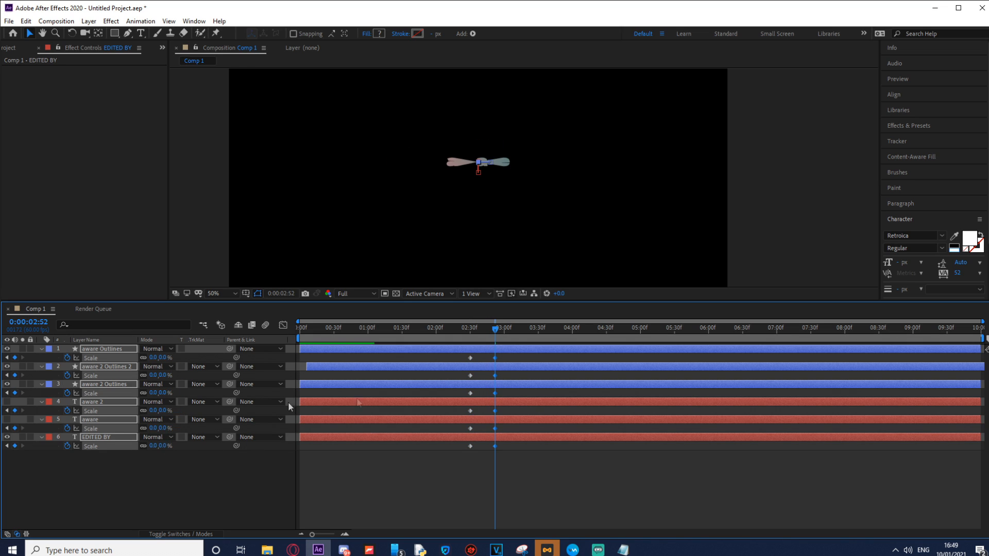
- Apply Easy Ease to the scale keyframes of all layers, adjust their speed curve, and preview the scale-out
{"action": "left_click_drag", "start_coordinate": [505, 465], "coordinate": [462, 352]}
{"action": "key", "text": "F9"}
{"action": "left_click", "coordinate": [283, 325]}
{"action": "left_click_drag", "start_coordinate": [523, 371], "coordinate": [487, 359]}
{"action": "left_click", "coordinate": [459, 333]}
{"action": "key", "text": "space"}
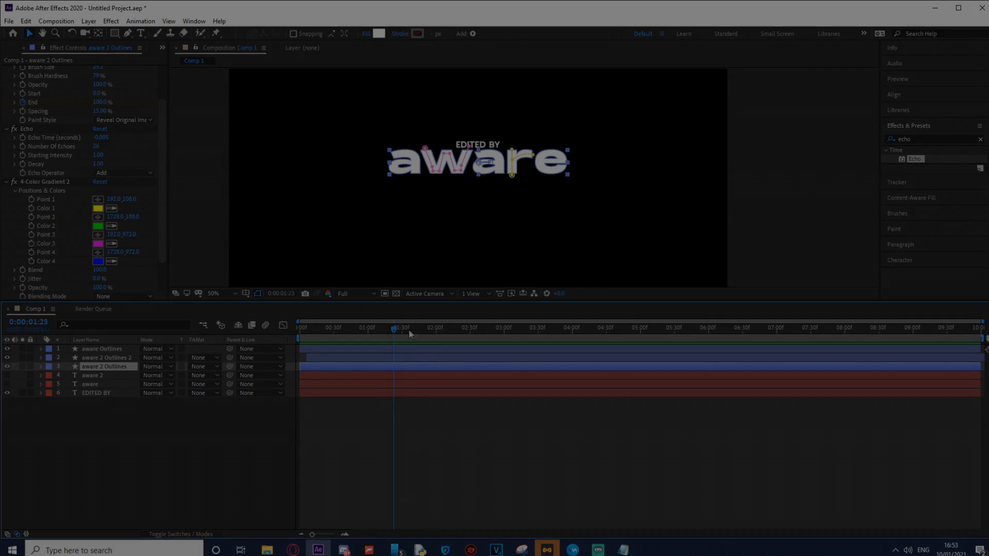
- Examine the Echo, 4-Color Gradient and CC Composite effects on aware Outlines and compare the effect order on aware 2 Outlines
{"action": "left_click", "coordinate": [450, 332]}
{"action": "left_click", "coordinate": [129, 444]}
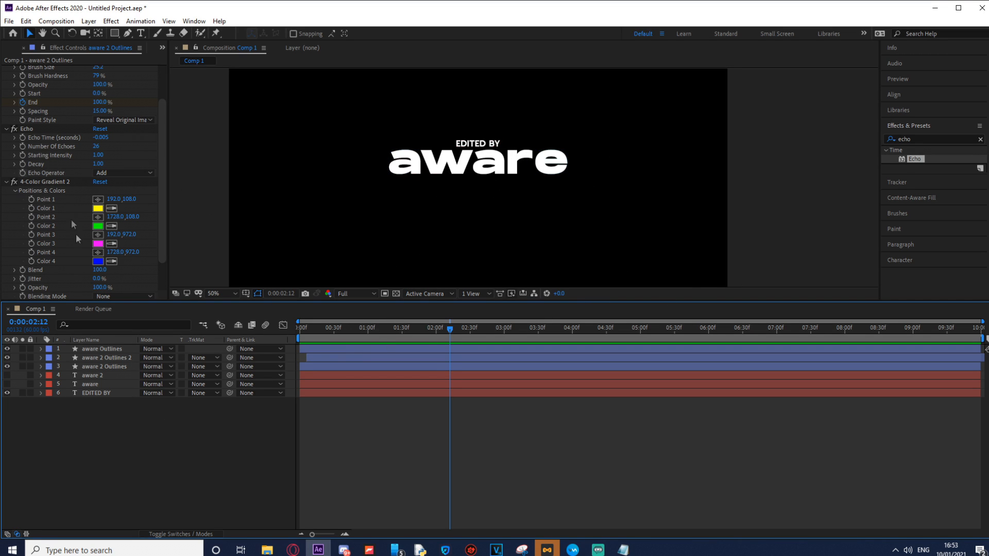
{"action": "left_click", "coordinate": [110, 350]}
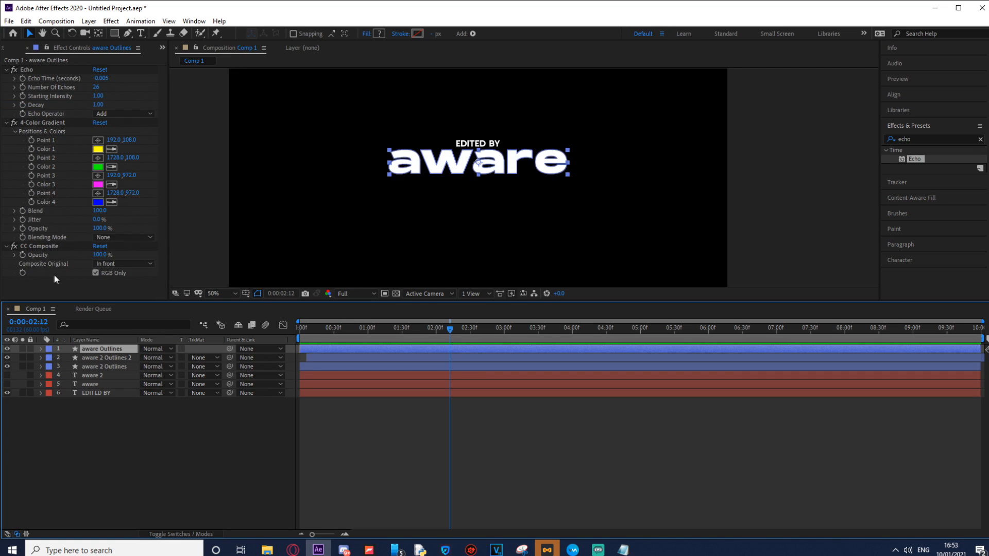
{"action": "left_click", "coordinate": [52, 247]}
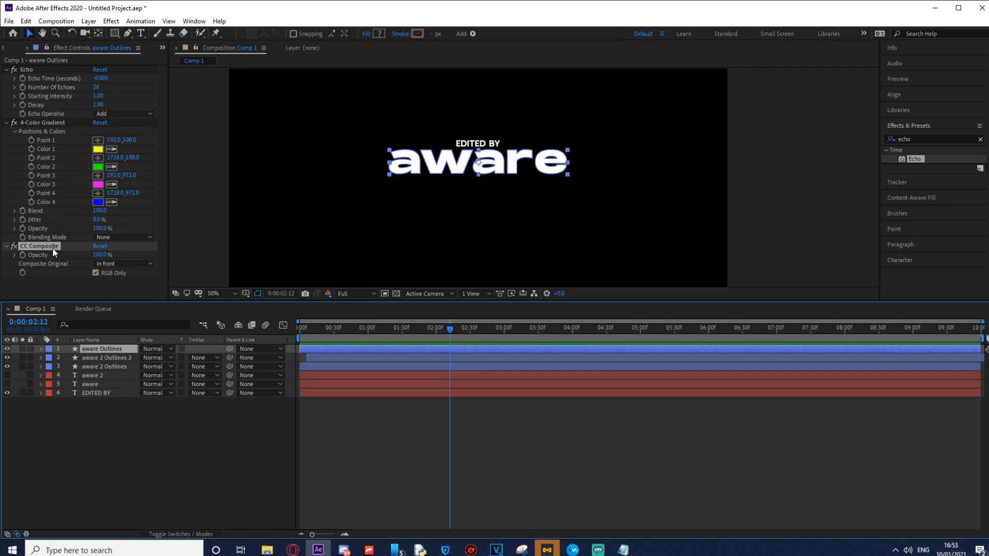
{"action": "left_click", "coordinate": [43, 124]}
{"action": "left_click", "coordinate": [32, 71], "text": "ctrl"}
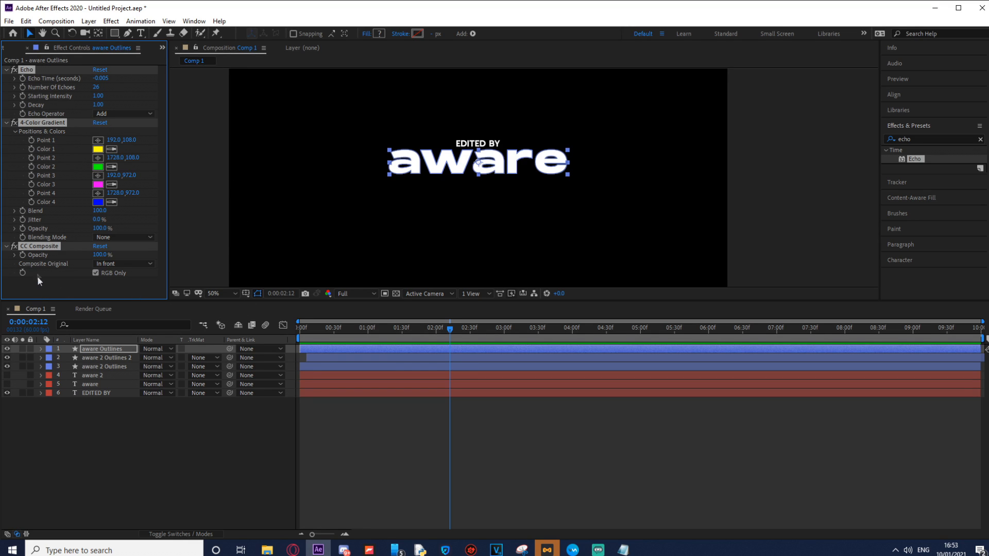
{"action": "left_click", "coordinate": [107, 358]}
{"action": "left_click", "coordinate": [120, 366]}
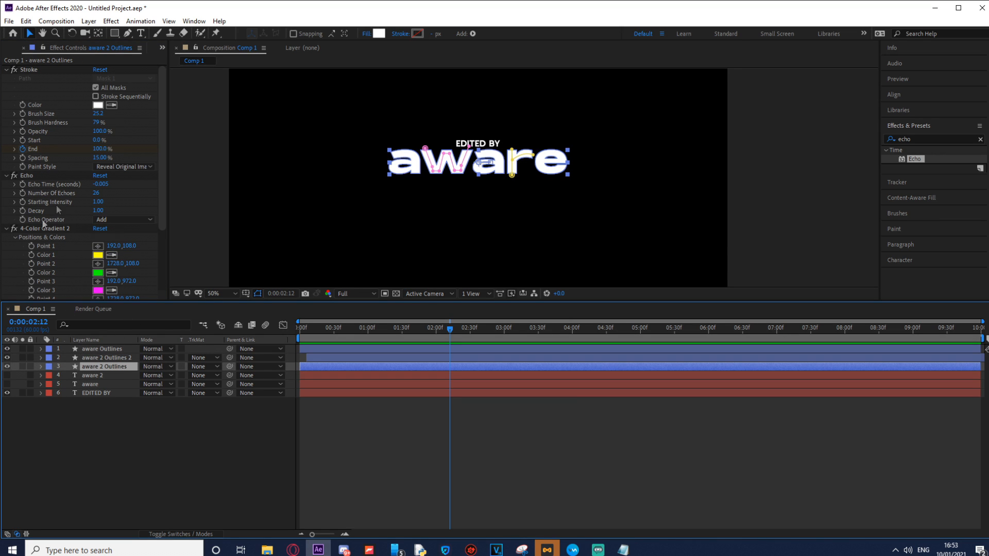
{"action": "scroll", "coordinate": [58, 249], "scroll_direction": "down", "scroll_amount": 3}
{"action": "scroll", "coordinate": [39, 264], "scroll_direction": "up", "scroll_amount": 3}
{"action": "scroll", "coordinate": [62, 227], "scroll_direction": "down", "scroll_amount": 2}
{"action": "scroll", "coordinate": [105, 237], "scroll_direction": "down", "scroll_amount": 1}
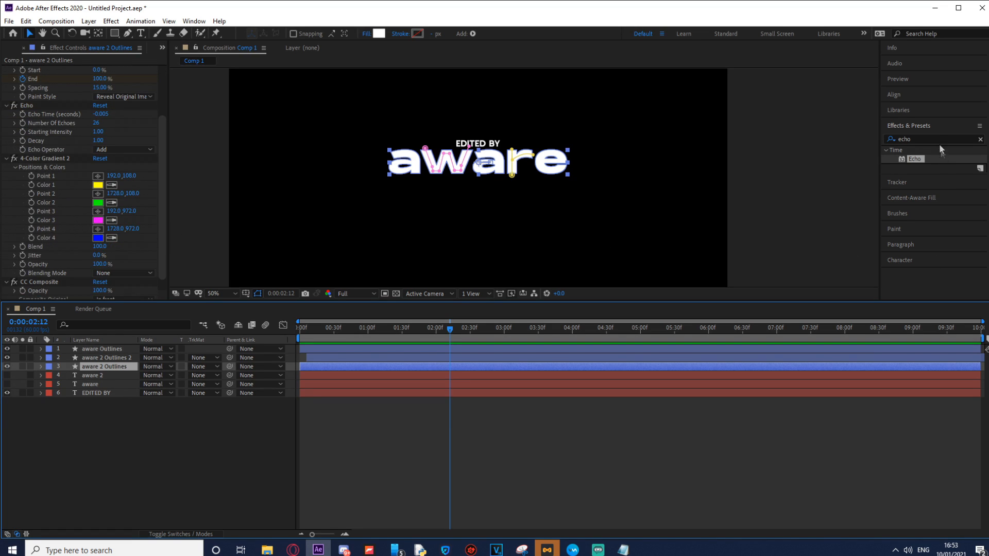
- Try adding another 4-Color Gradient effect to aware 2 Outlines between Stroke and Echo, and check it at 0:00:01:04
{"action": "left_click", "coordinate": [933, 137]}
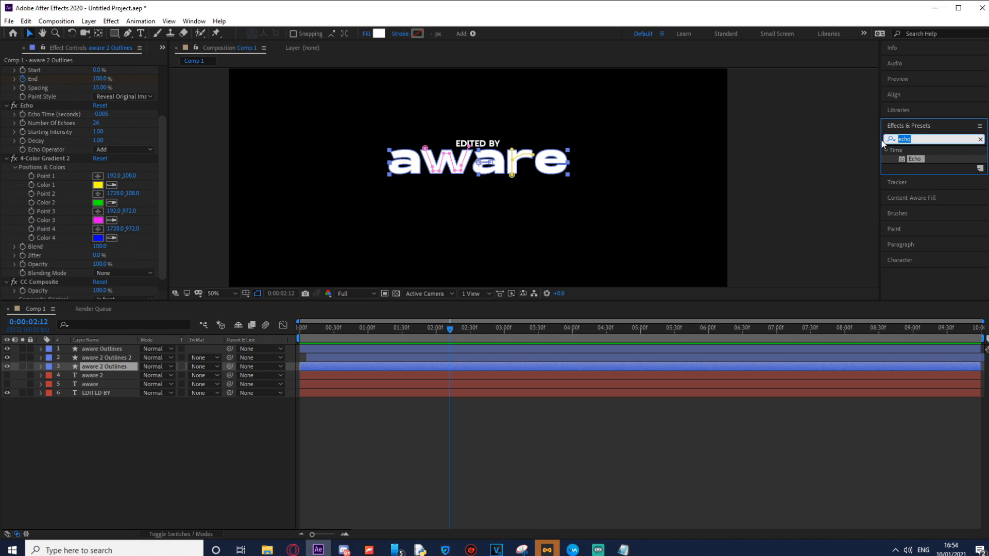
{"action": "type", "text": "4"}
{"action": "left_click_drag", "start_coordinate": [931, 240], "coordinate": [67, 103]}
{"action": "left_click_drag", "start_coordinate": [401, 323], "coordinate": [373, 325]}
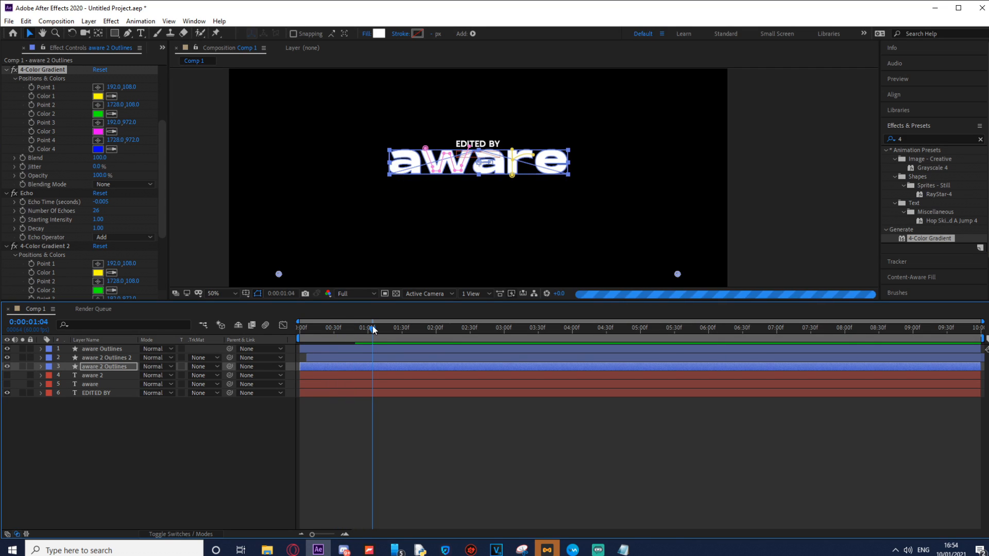
- Delete the CC Composite effect from the aware 2 Outlines layer
{"action": "scroll", "coordinate": [41, 223], "scroll_direction": "down", "scroll_amount": 4}
{"action": "left_click", "coordinate": [42, 272]}
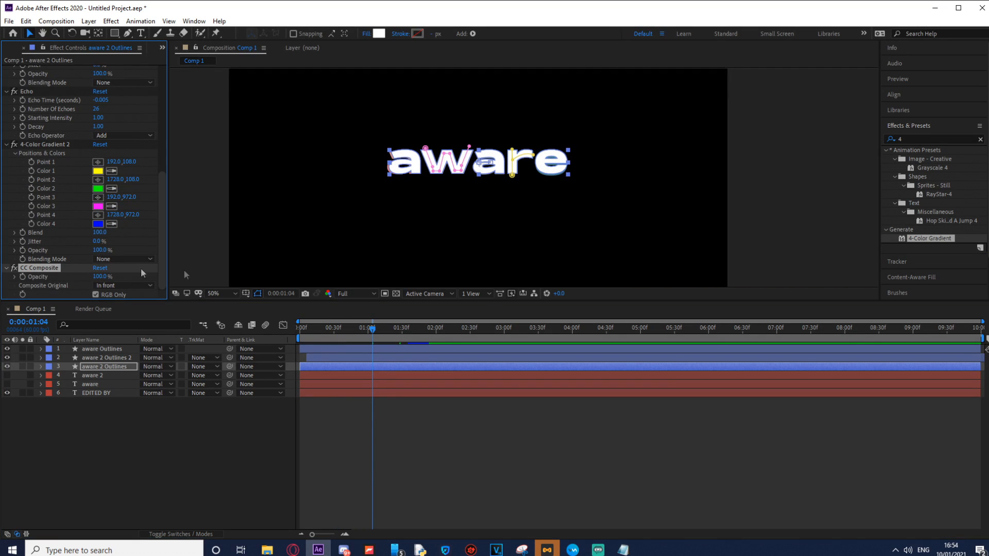
{"action": "key", "text": "Delete"}
- Delete the extra 4-Color Gradient effect above Echo on the aware 2 Outlines layer
{"action": "scroll", "coordinate": [89, 239], "scroll_direction": "up", "scroll_amount": 5}
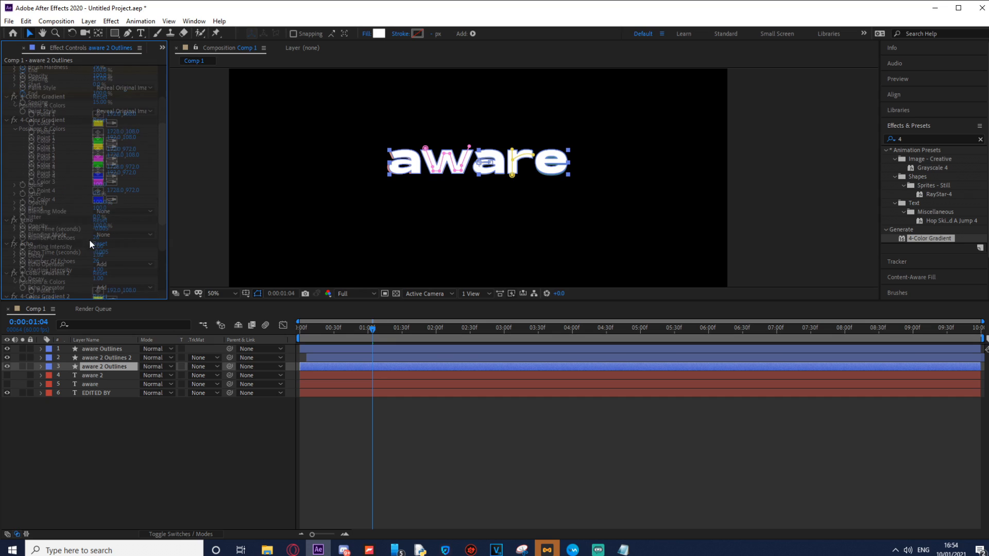
{"action": "left_click", "coordinate": [43, 122]}
{"action": "key", "text": "Delete"}
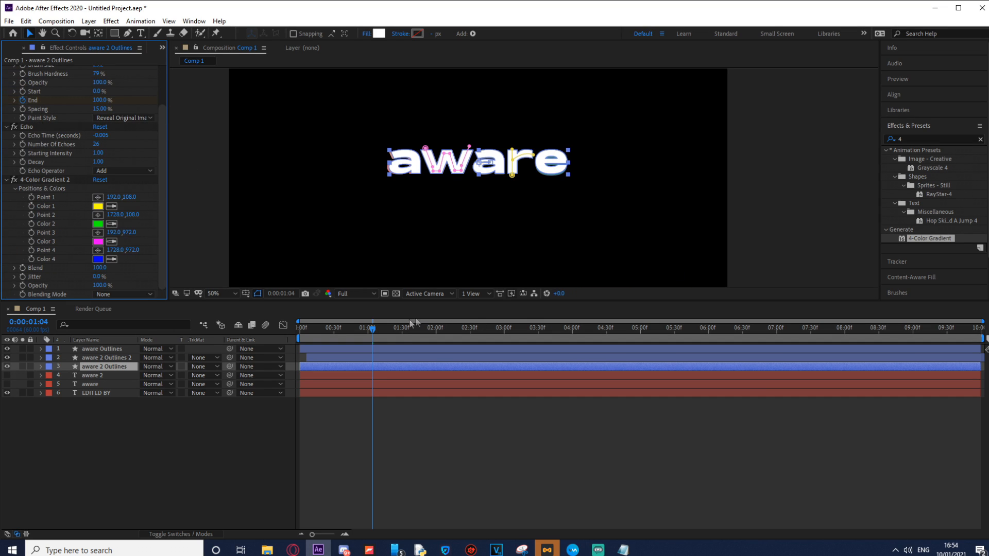
- Preview the aware letter animation and its gradient trails from the start, and inspect the frame at 0:00:00:41
{"action": "left_click", "coordinate": [292, 350]}
{"action": "key", "text": "Home"}
{"action": "key", "text": "space"}
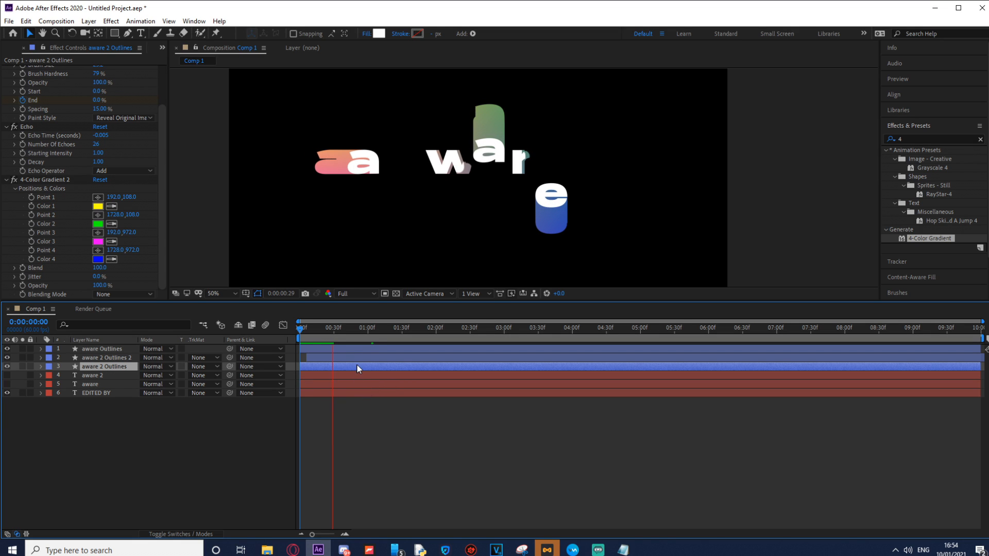
{"action": "mouse_move", "coordinate": [338, 336]}
{"action": "left_mouse_down"}
{"action": "mouse_move", "coordinate": [347, 339]}
{"action": "mouse_move", "coordinate": [332, 345]}
{"action": "left_mouse_up"}
{"action": "key", "text": "space"}
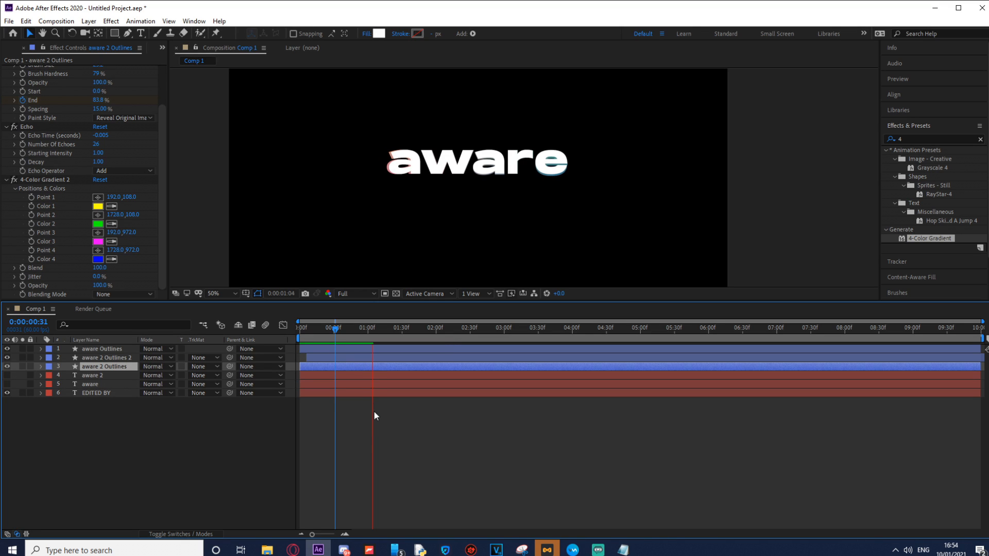
{"action": "key", "text": "space"}
{"action": "key", "text": "Home"}
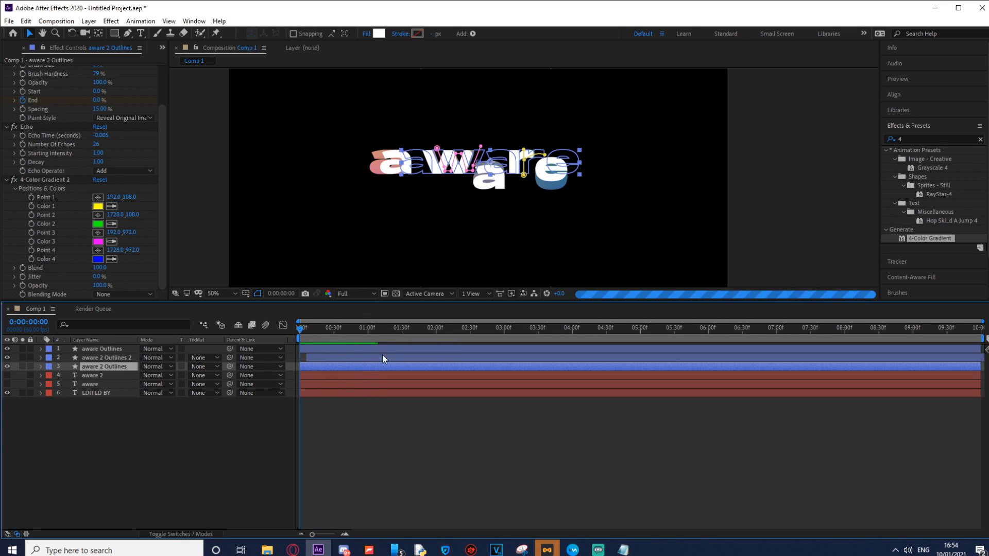
{"action": "key", "text": "space"}
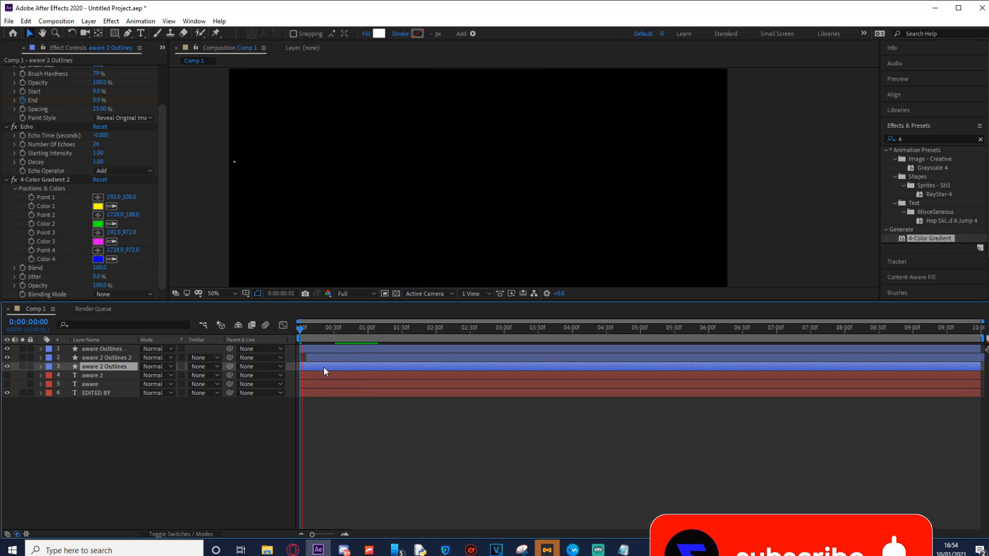
{"action": "left_click_drag", "start_coordinate": [304, 333], "coordinate": [347, 349]}
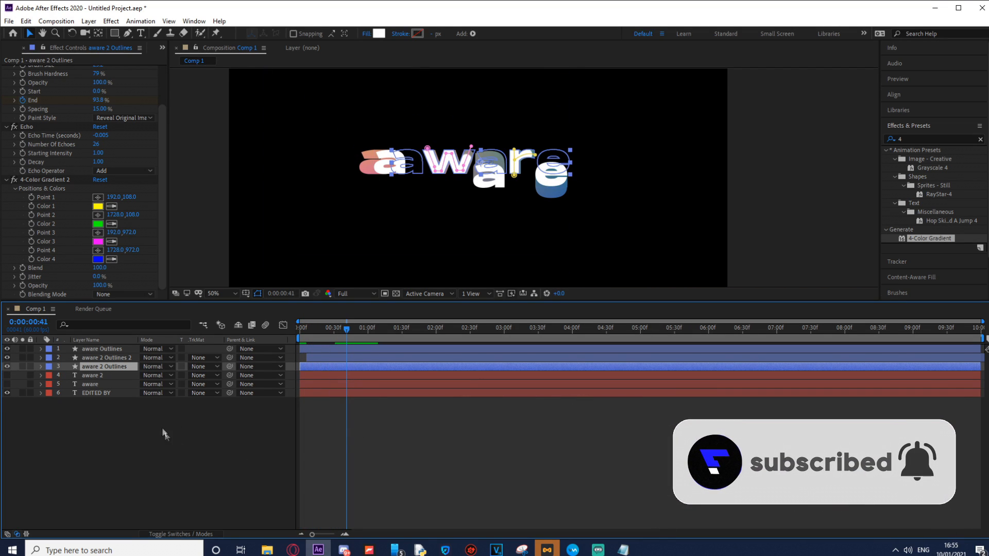